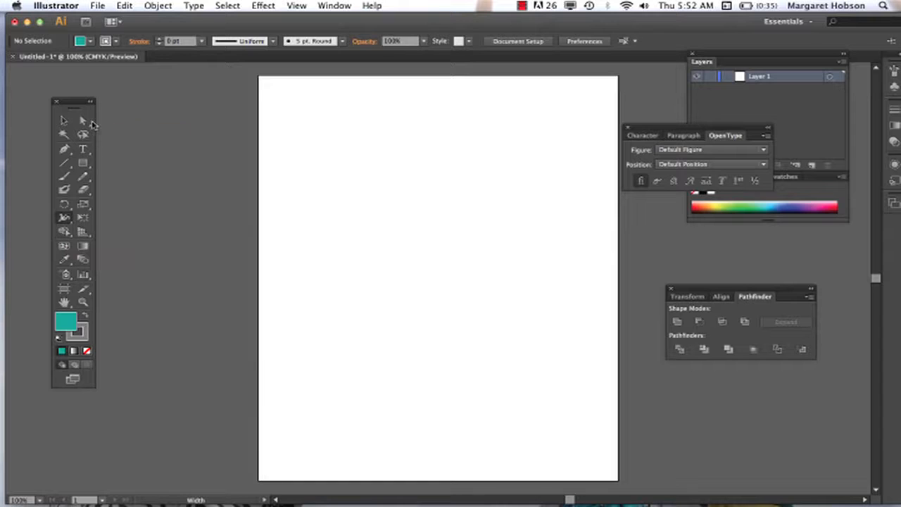
Keep the floating tool palette in two columns and move it closer to the edge of the workspace
{"action": "left_click", "coordinate": [90, 102]}
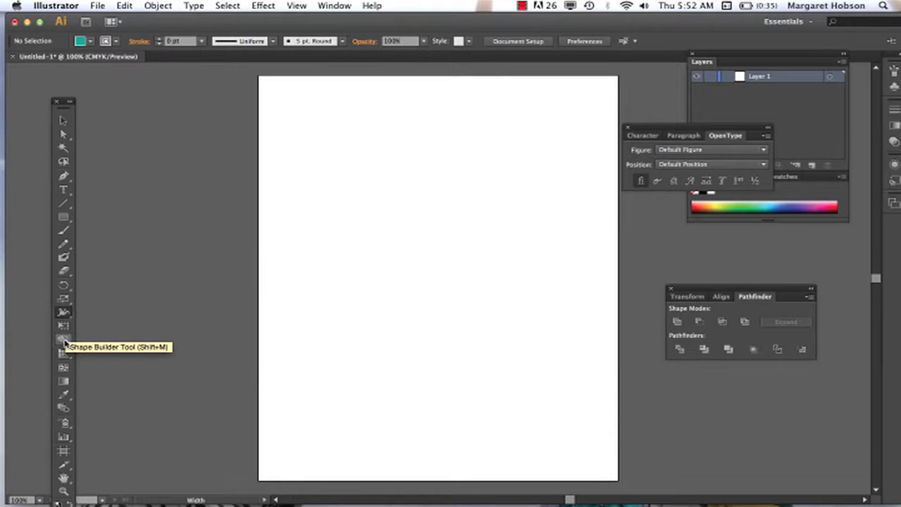
{"action": "left_click", "coordinate": [69, 102]}
{"action": "left_click_drag", "start_coordinate": [69, 104], "coordinate": [51, 77]}
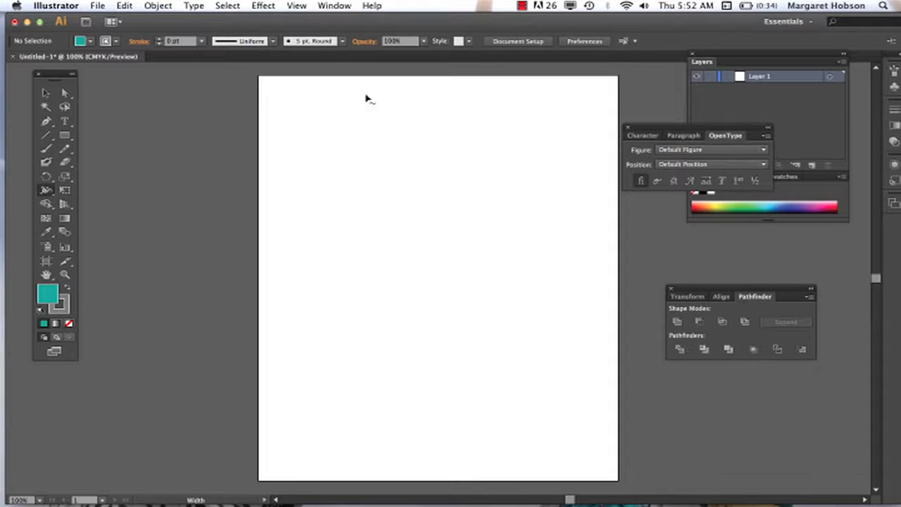
Draw two overlapping teal rectangles in the upper part of the artboard and select both
{"action": "scroll", "coordinate": [92, 126], "scroll_direction": "right", "scroll_amount": 1}
{"action": "left_click", "coordinate": [65, 135]}
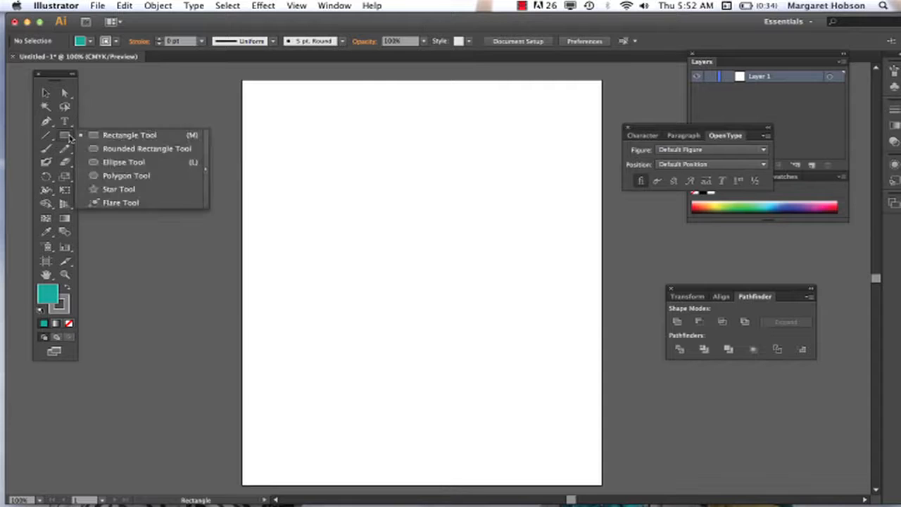
{"action": "left_click", "coordinate": [106, 136]}
{"action": "left_click_drag", "start_coordinate": [265, 104], "coordinate": [369, 195]}
{"action": "left_click_drag", "start_coordinate": [319, 161], "coordinate": [442, 258]}
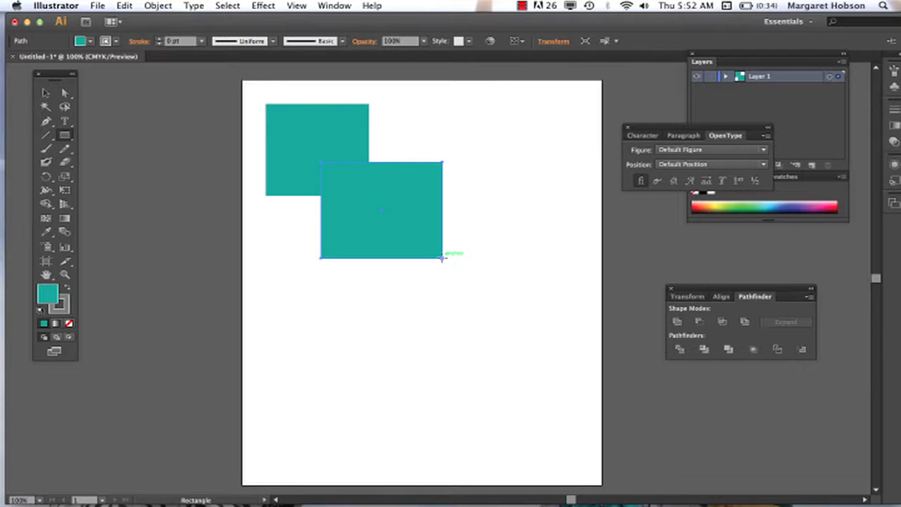
{"action": "left_click", "coordinate": [45, 94]}
{"action": "left_click", "coordinate": [308, 138], "text": "shift"}
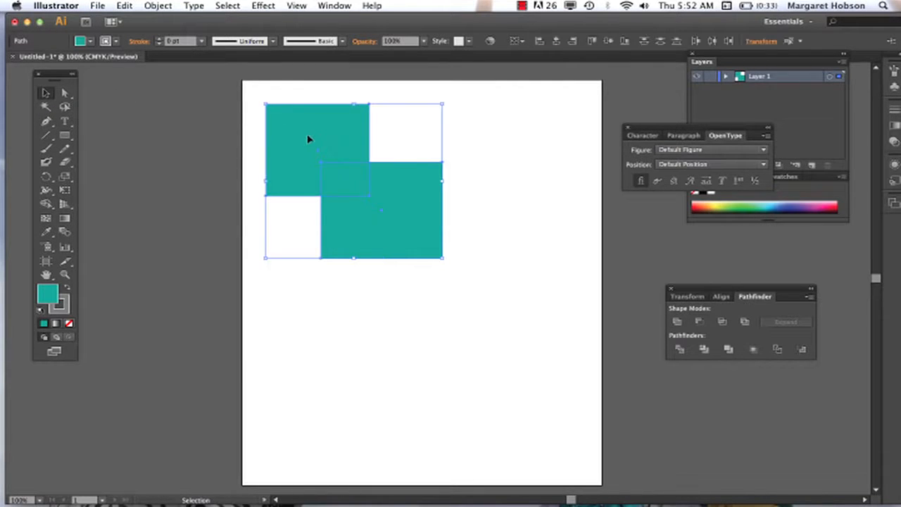
Try uniting the two selected rectangles and moving the merged shape, and undo back to the separate rectangles
{"action": "left_click", "coordinate": [676, 321]}
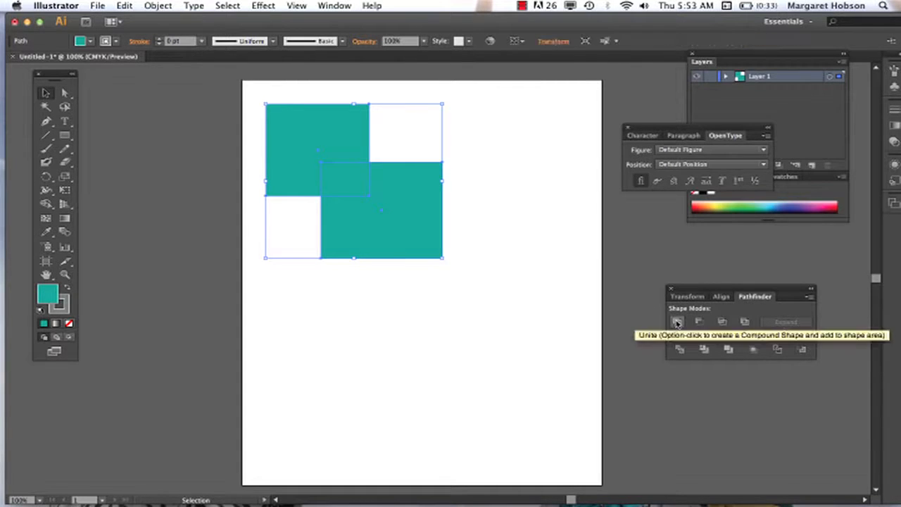
{"action": "left_click", "coordinate": [478, 305]}
{"action": "mouse_move", "coordinate": [389, 226]}
{"action": "left_mouse_down"}
{"action": "mouse_move", "coordinate": [460, 221]}
{"action": "mouse_move", "coordinate": [404, 219]}
{"action": "mouse_move", "coordinate": [378, 205]}
{"action": "mouse_move", "coordinate": [380, 219]}
{"action": "left_mouse_up"}
{"action": "key", "text": "super+z"}
{"action": "key", "text": "super+z"}
{"action": "key", "text": "super+z"}
{"action": "key", "text": "super+z"}
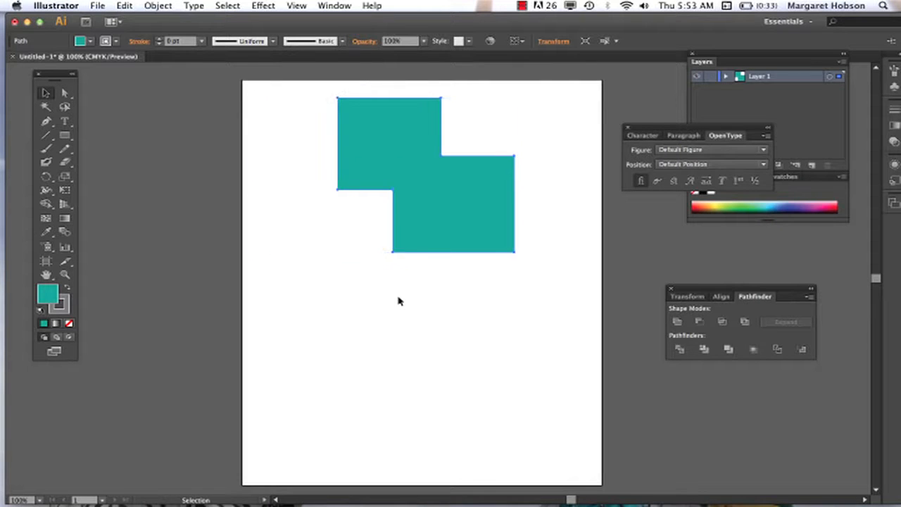
{"action": "key", "text": "super+z"}
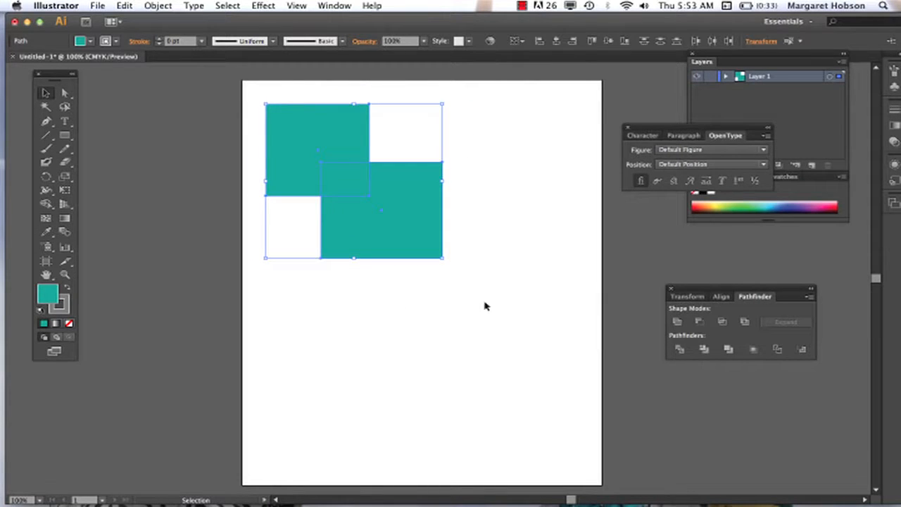
Try Minus Front and Intersect on the two overlapping rectangles, undoing each operation
{"action": "left_click", "coordinate": [700, 322]}
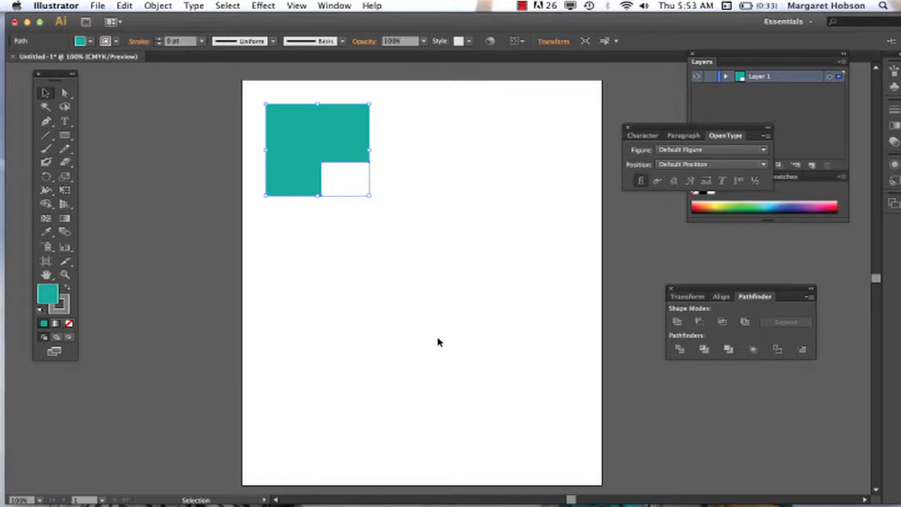
{"action": "key", "text": "super+z"}
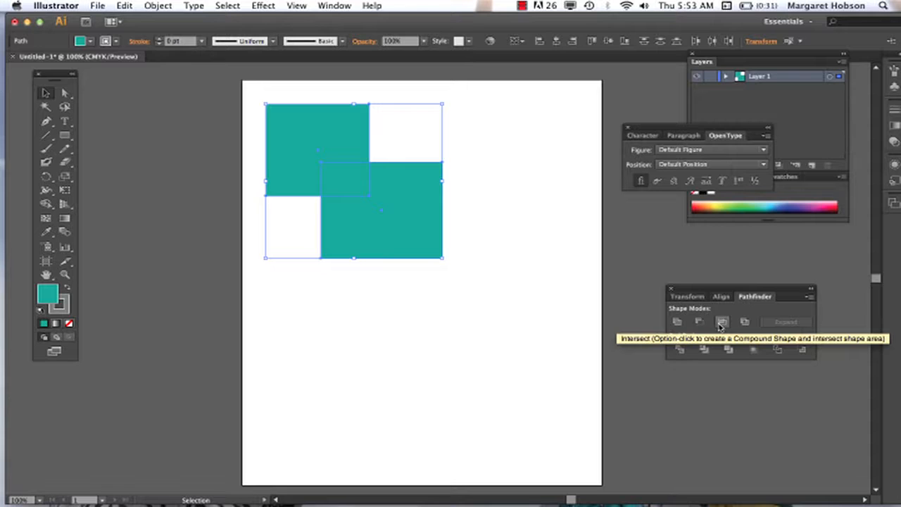
{"action": "left_click", "coordinate": [721, 324]}
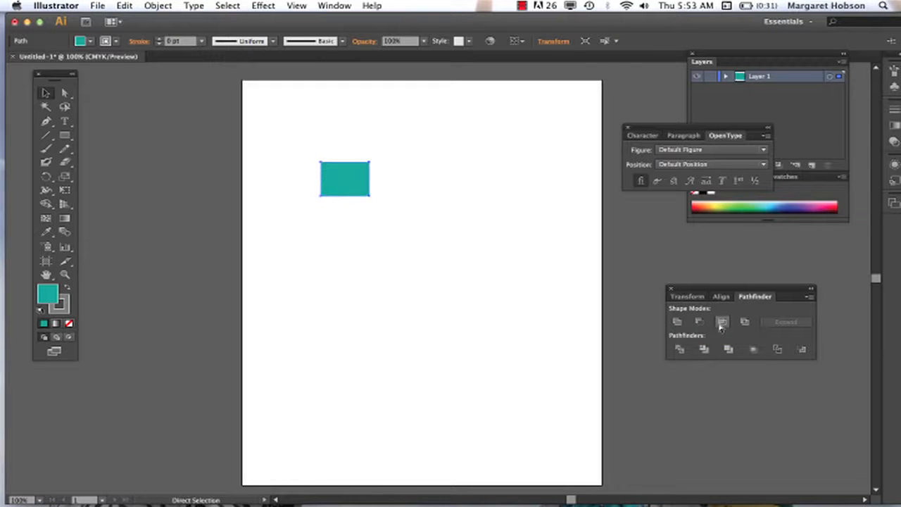
{"action": "key", "text": "super+z"}
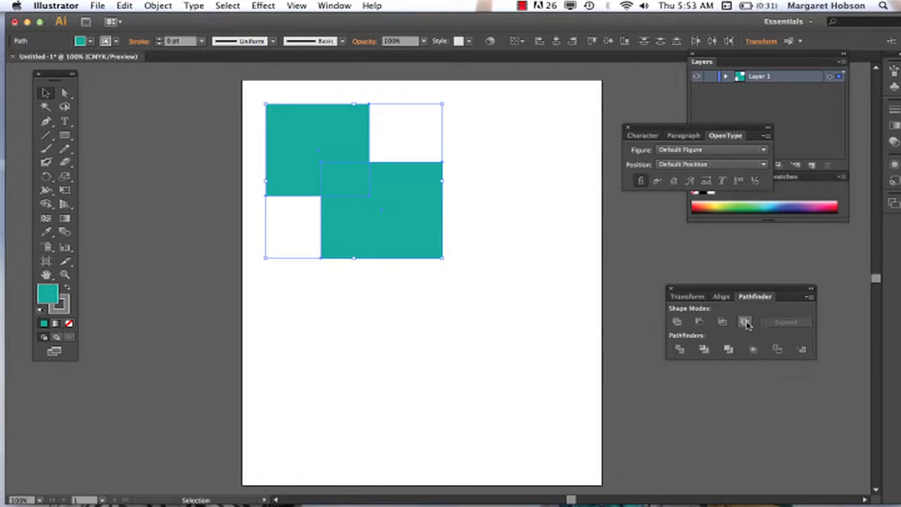
Exclude the overlapping area of the two rectangles with the Pathfinder and check how the resulting shapes select
{"action": "left_click", "coordinate": [746, 322]}
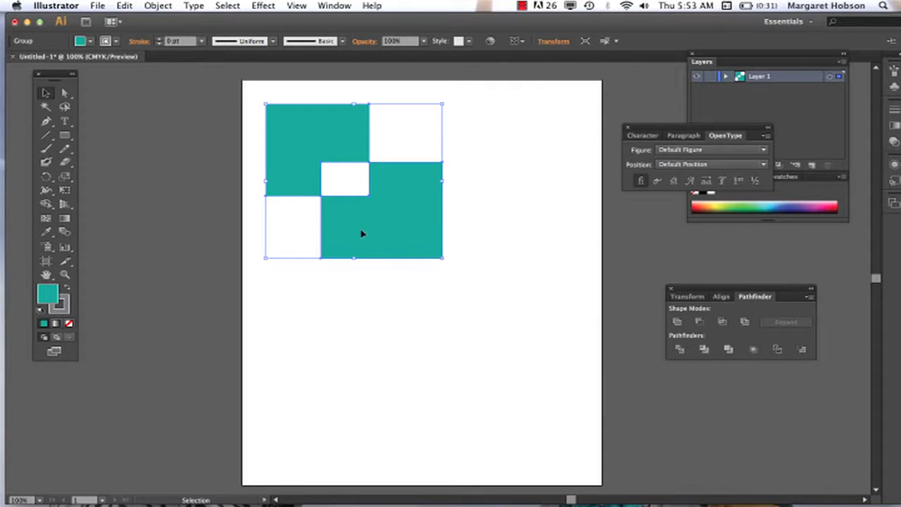
{"action": "left_click", "coordinate": [363, 363]}
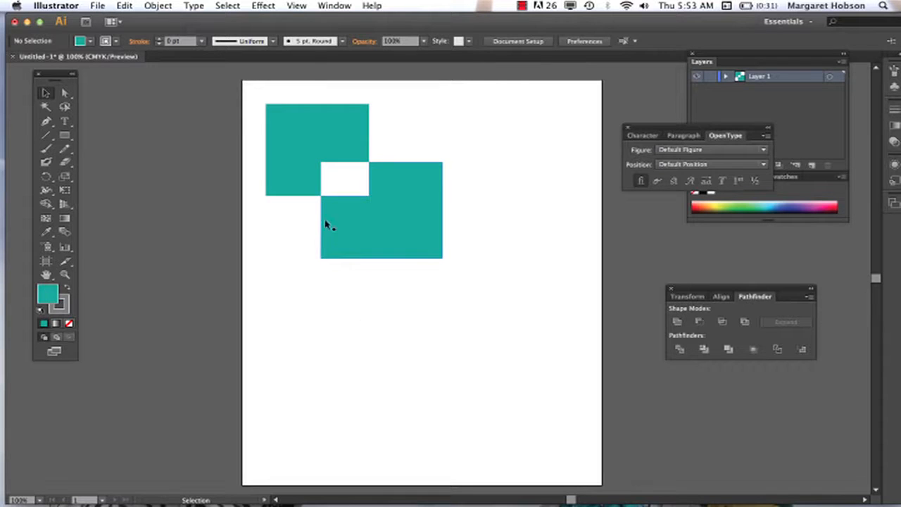
{"action": "left_click", "coordinate": [322, 150]}
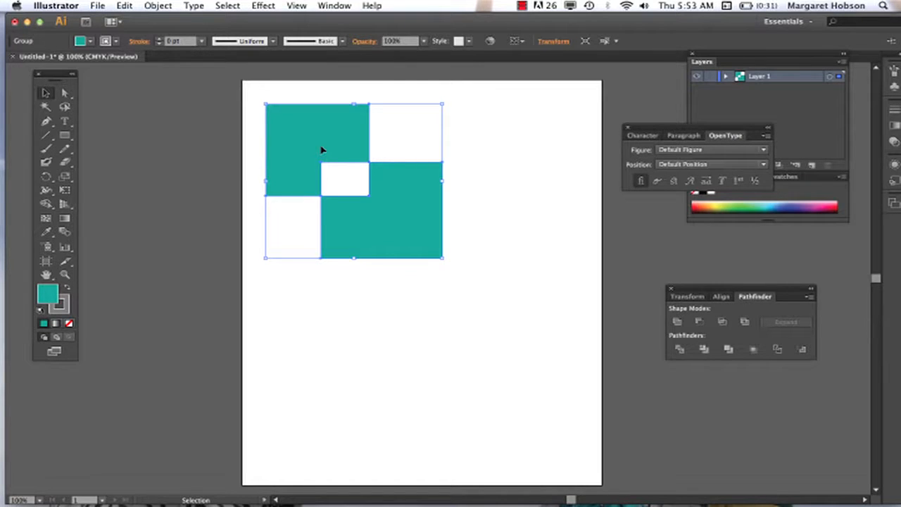
{"action": "left_click", "coordinate": [366, 295]}
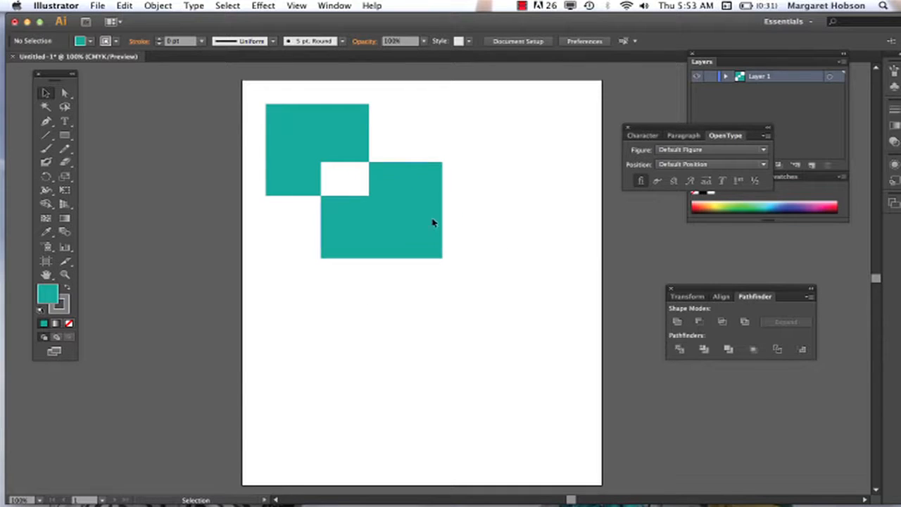
Ungroup the two teal shapes produced by the Exclude operation and deselect them
{"action": "left_click", "coordinate": [412, 235]}
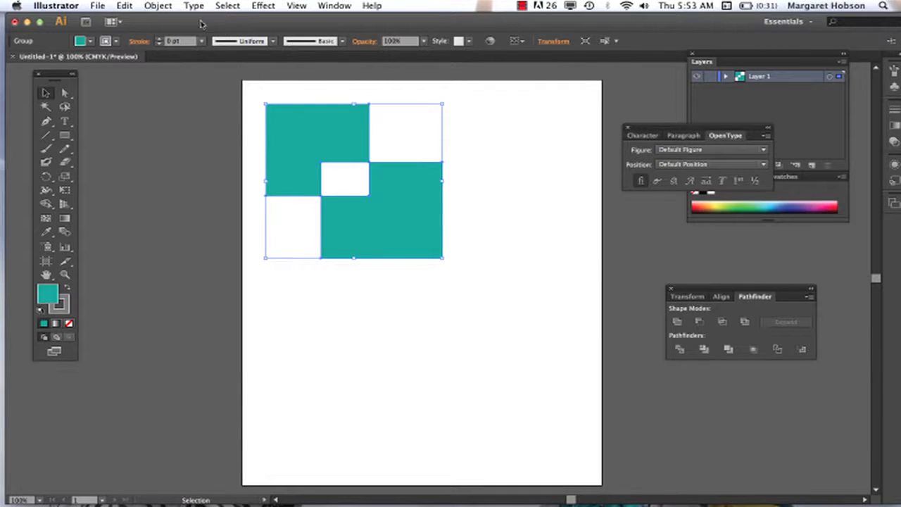
{"action": "left_click", "coordinate": [168, 5]}
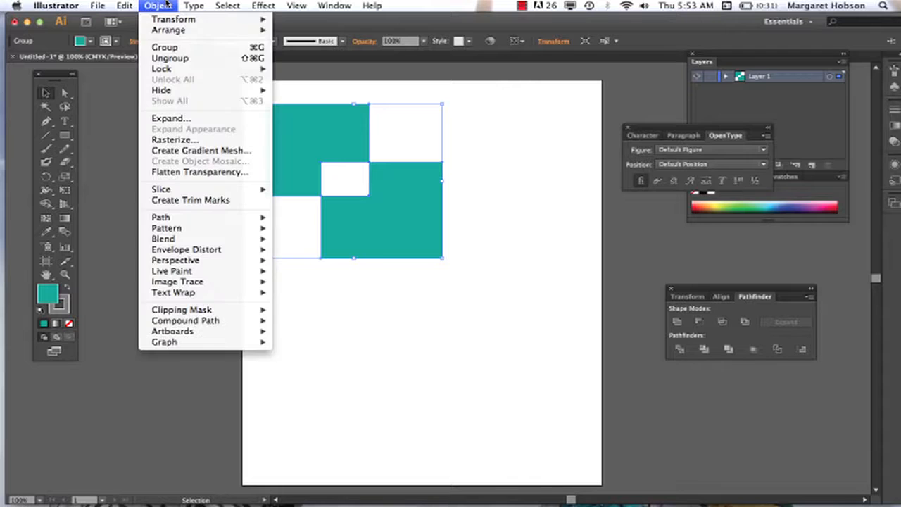
{"action": "left_click", "coordinate": [170, 59]}
{"action": "left_click", "coordinate": [424, 369]}
Nudge the lower teal shape slightly down and to the right, away from the upper one, and deselect it
{"action": "left_click", "coordinate": [395, 247]}
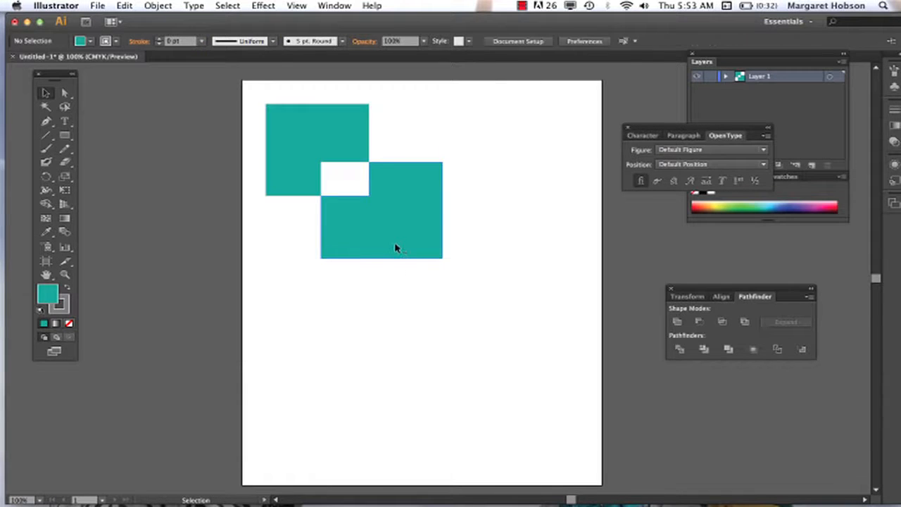
{"action": "key", "text": "Down"}
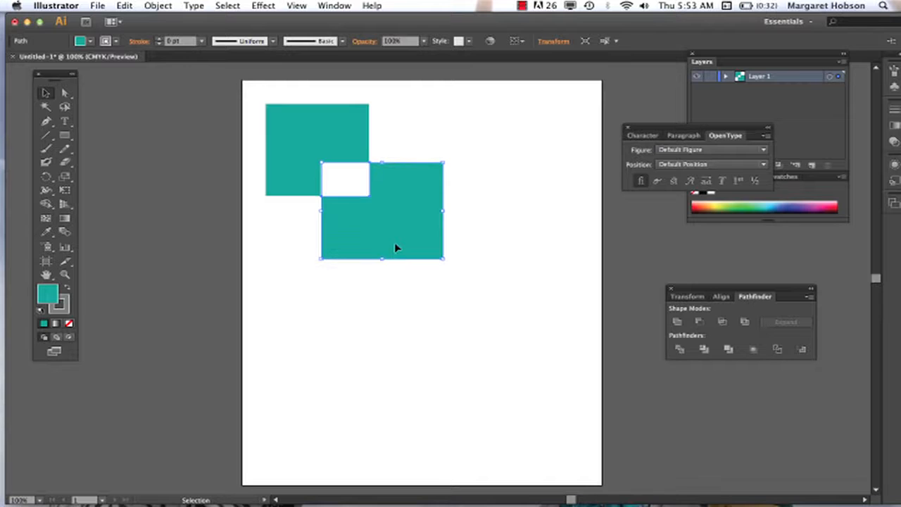
{"action": "key", "text": "Right"}
{"action": "key", "text": "Right"}
{"action": "key", "text": "Down"}
{"action": "key", "text": "Right"}
{"action": "key", "text": "Right"}
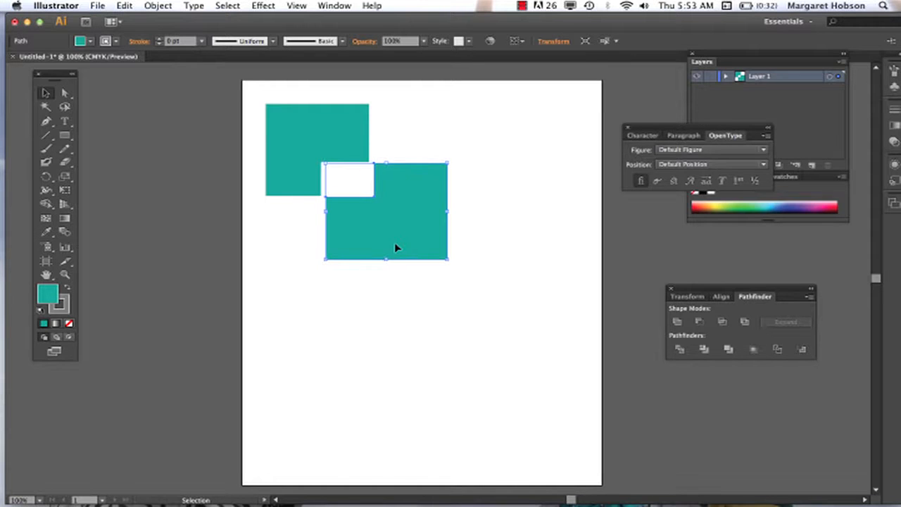
{"action": "key", "text": "Down"}
{"action": "key", "text": "Down"}
{"action": "key", "text": "Right"}
{"action": "left_click", "coordinate": [396, 421]}
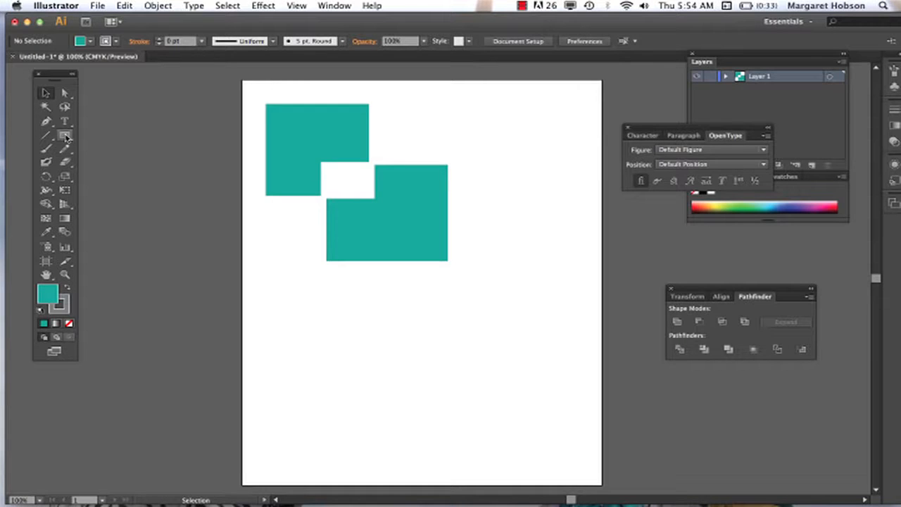
Draw a teal ellipse below the rectangular shapes in the lower part of the artboard and deselect it
{"action": "left_click_drag", "start_coordinate": [67, 138], "coordinate": [104, 166]}
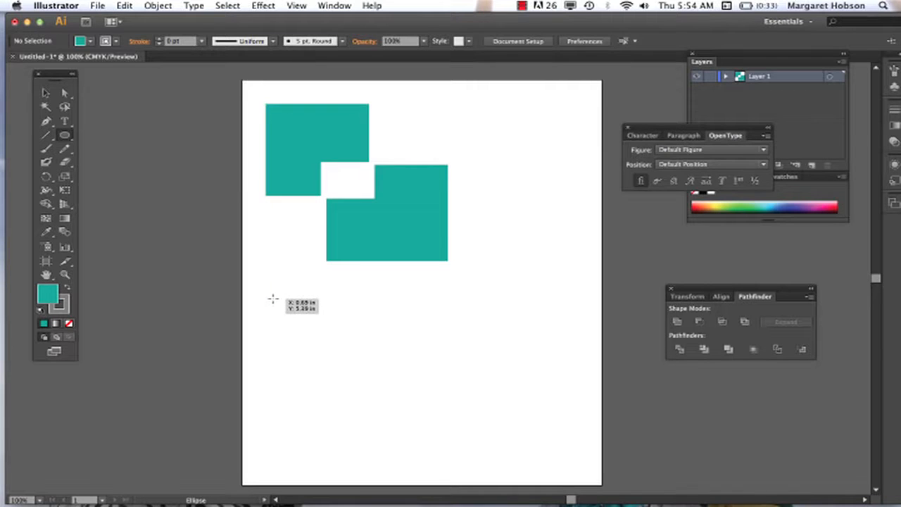
{"action": "left_click_drag", "start_coordinate": [273, 299], "coordinate": [359, 376]}
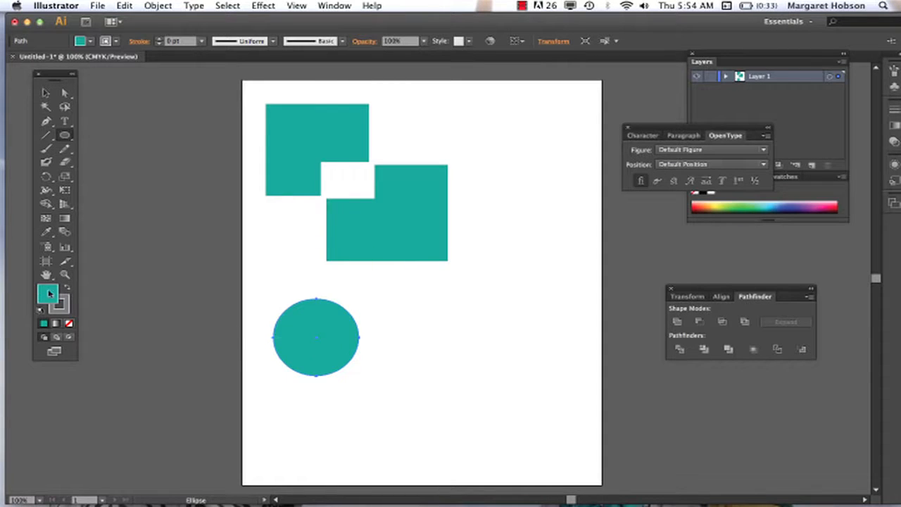
{"action": "left_click", "coordinate": [45, 93]}
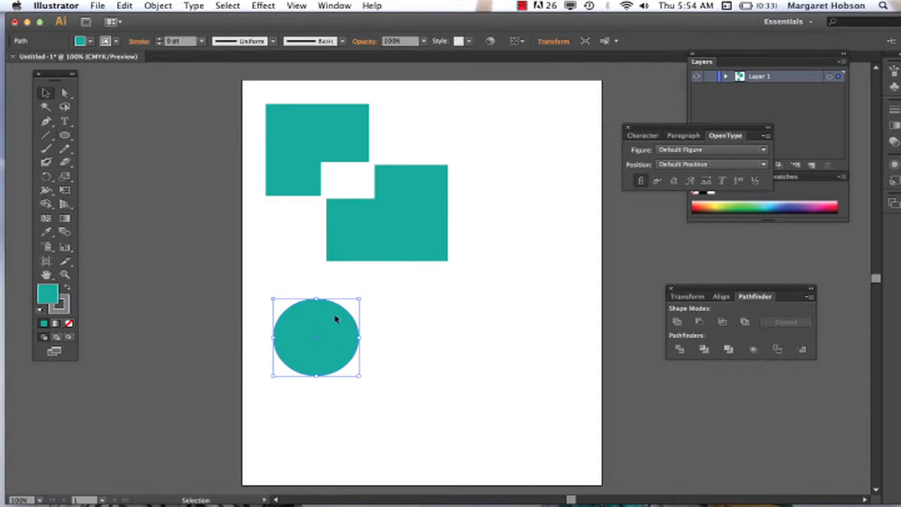
{"action": "left_click", "coordinate": [431, 402]}
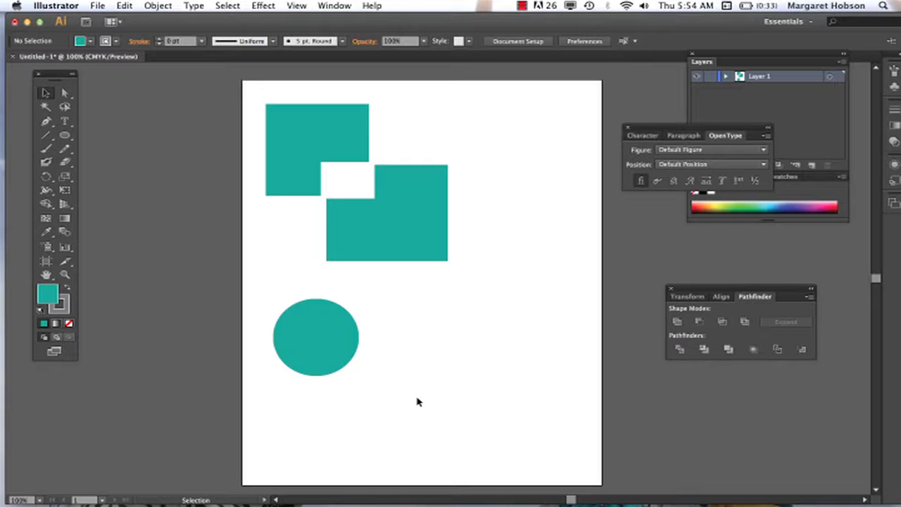
Draw a second ellipse with a bright pink fill, slightly overlapping the teal ellipse's lower-right edge
{"action": "left_click", "coordinate": [64, 135]}
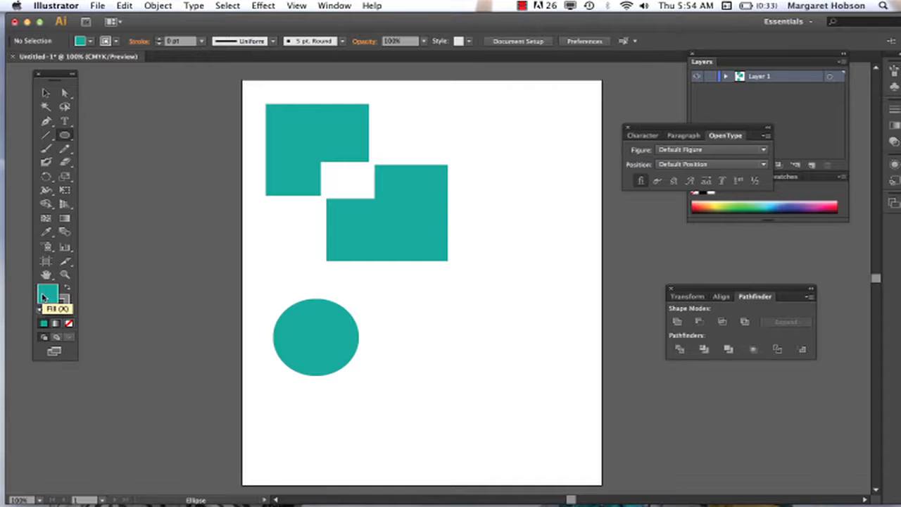
{"action": "left_click", "coordinate": [82, 41]}
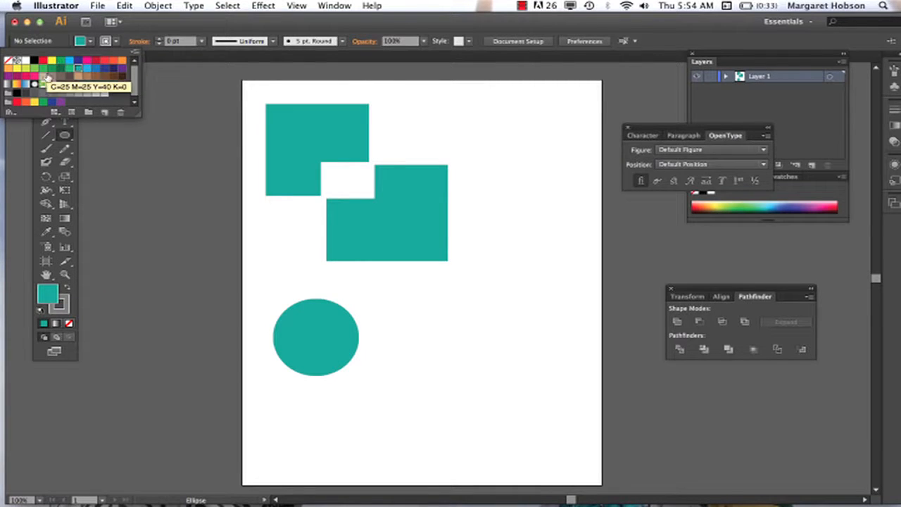
{"action": "left_click", "coordinate": [37, 77]}
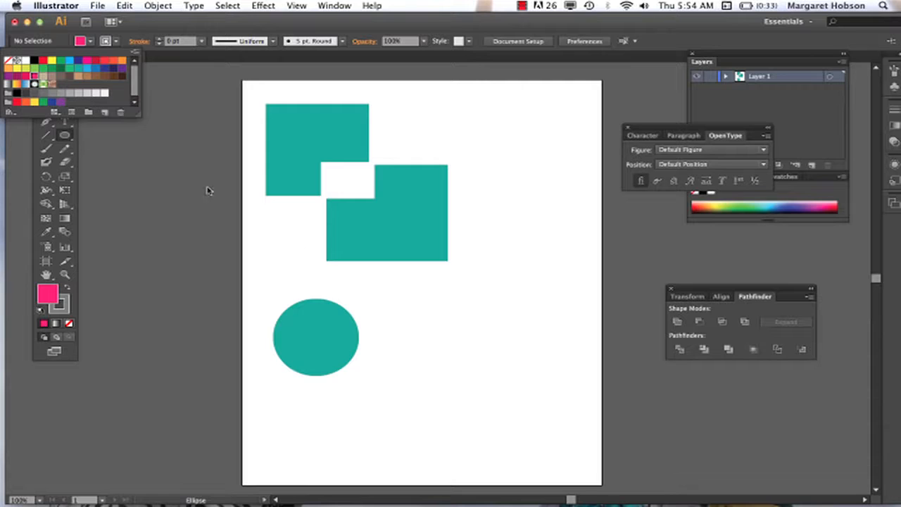
{"action": "left_click", "coordinate": [377, 369]}
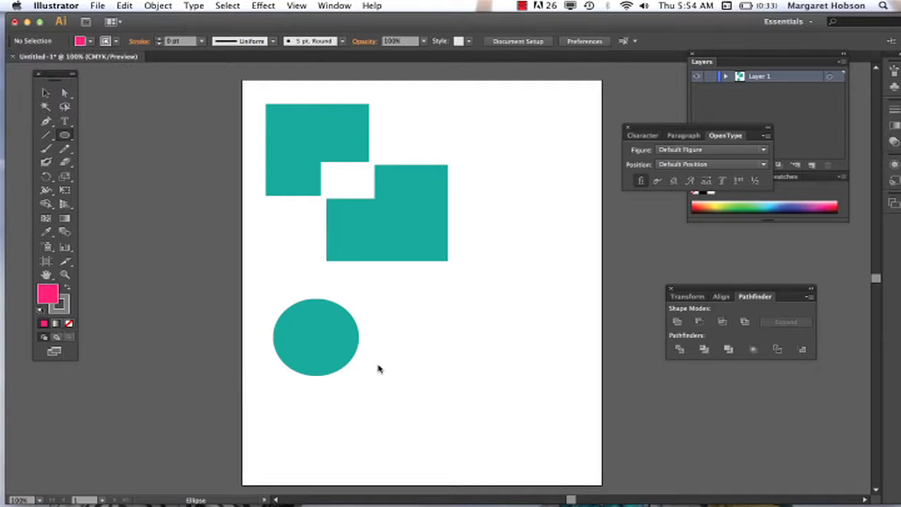
{"action": "left_click", "coordinate": [64, 136]}
{"action": "left_click_drag", "start_coordinate": [335, 353], "coordinate": [417, 406]}
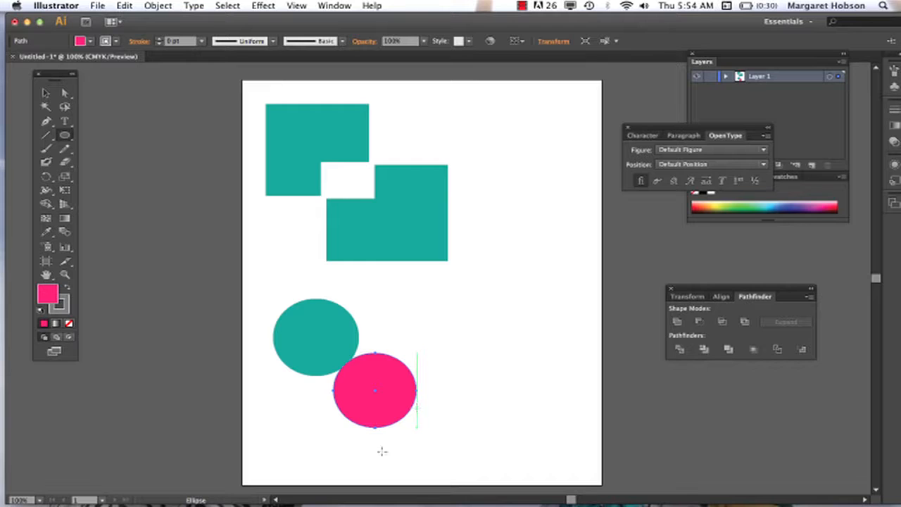
Nudge the pink ellipse up and to the left so it overlaps more of the teal ellipse
{"action": "key", "text": "v"}
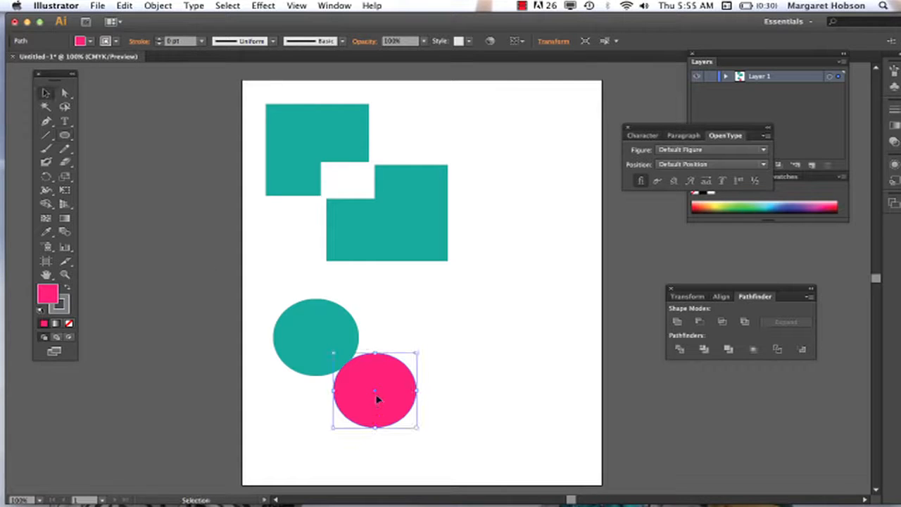
{"action": "key", "text": "Left"}
{"action": "key", "text": "Left"}
{"action": "key", "text": "Left"}
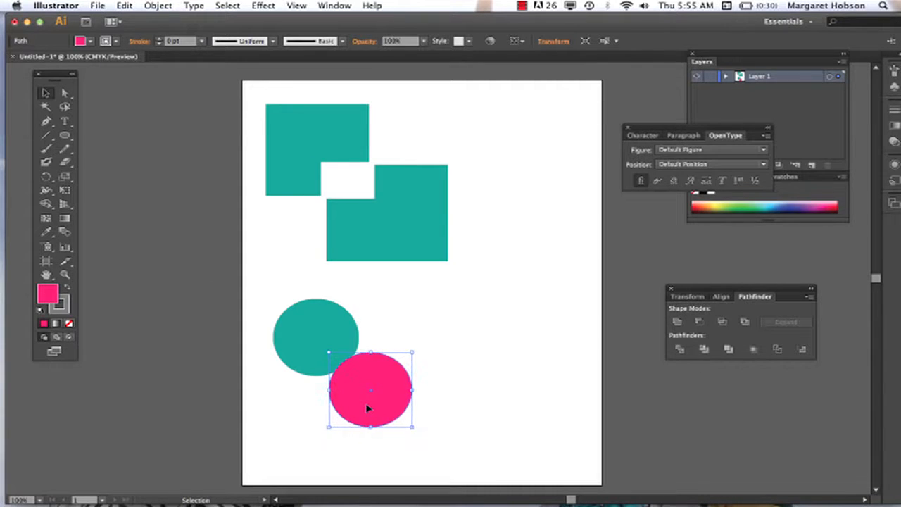
{"action": "key", "text": "Up"}
{"action": "key", "text": "Up"}
{"action": "key", "text": "Up"}
{"action": "key", "text": "Up"}
{"action": "key", "text": "Left"}
{"action": "key", "text": "Left"}
{"action": "key", "text": "Left"}
{"action": "key", "text": "Left"}
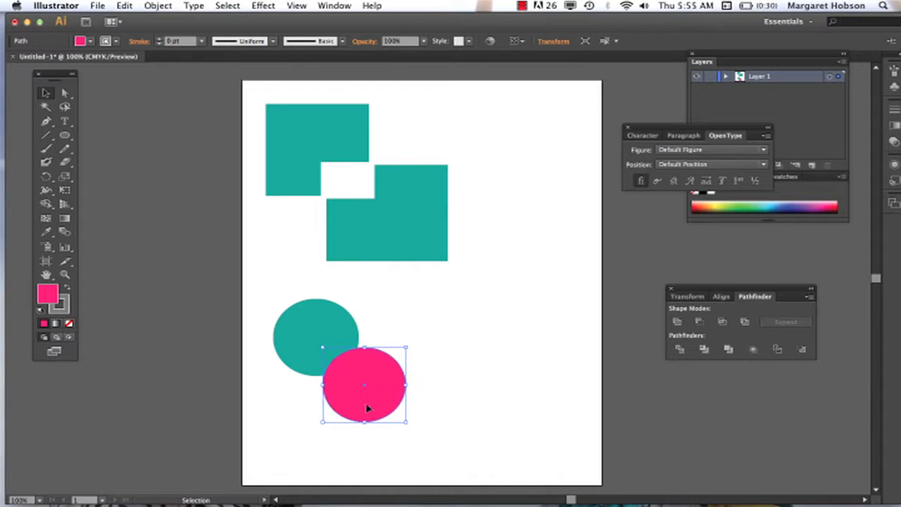
{"action": "key", "text": "Up"}
{"action": "key", "text": "Up"}
{"action": "key", "text": "Up"}
{"action": "key", "text": "Up"}
{"action": "key", "text": "Up"}
{"action": "key", "text": "Left"}
{"action": "key", "text": "Left"}
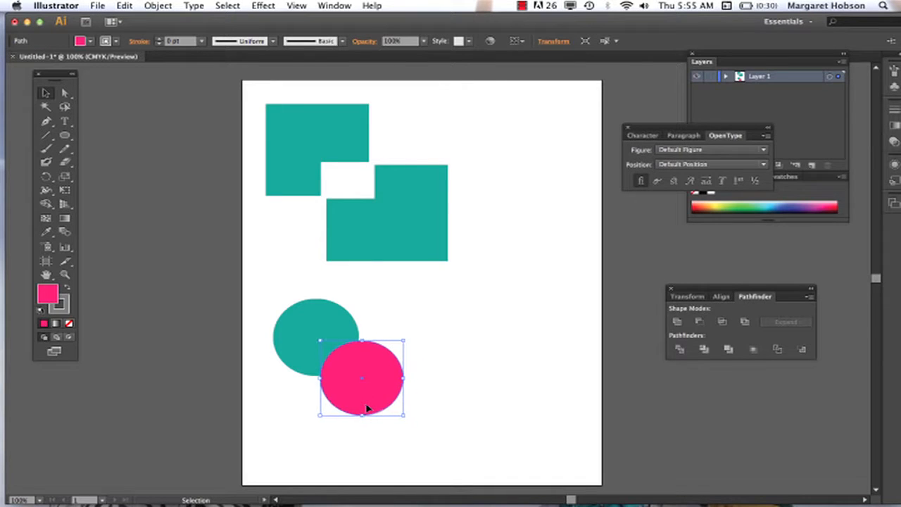
Nudge the pink ellipse slightly further up over the teal ellipse and deselect it
{"action": "key", "text": "Up"}
{"action": "key", "text": "Up"}
{"action": "key", "text": "Up"}
{"action": "left_click", "coordinate": [504, 375]}
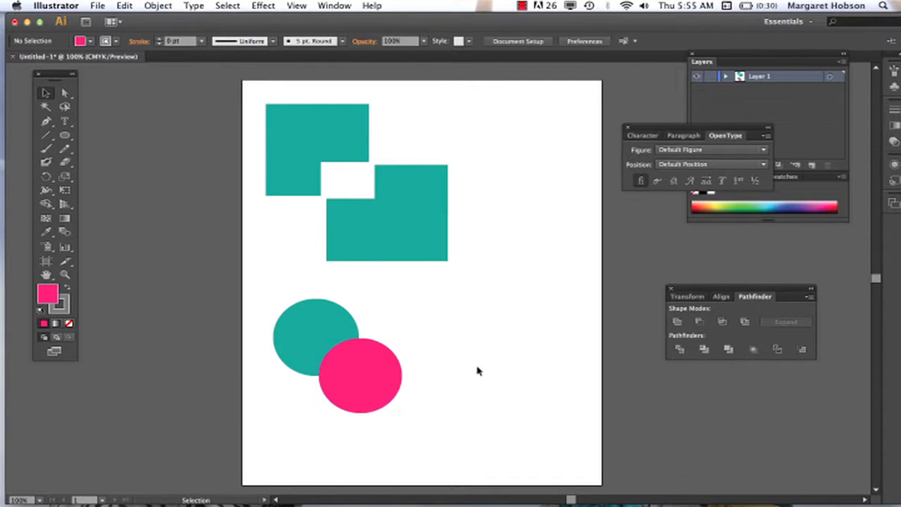
Select the overlapping teal and pink ellipses, apply the Divide pathfinder to them, and clear the selection
{"action": "left_click", "coordinate": [341, 381]}
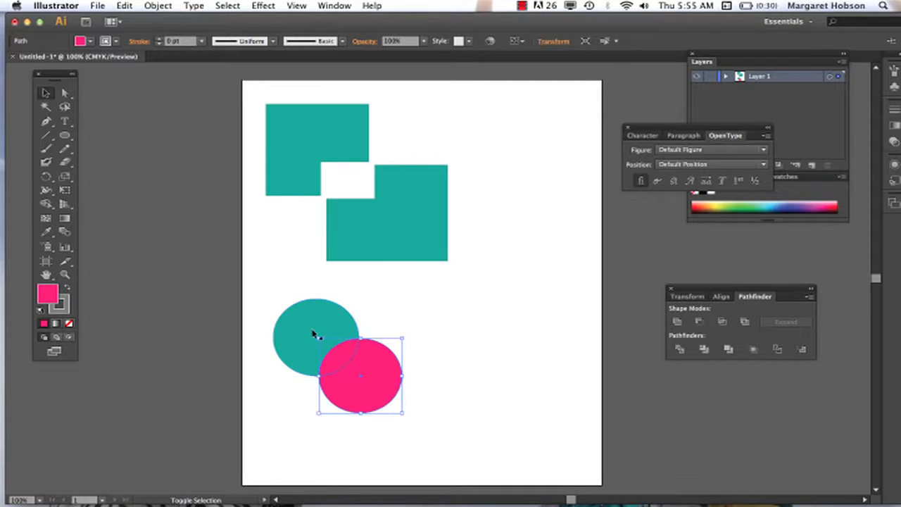
{"action": "left_click", "coordinate": [311, 333], "text": "shift"}
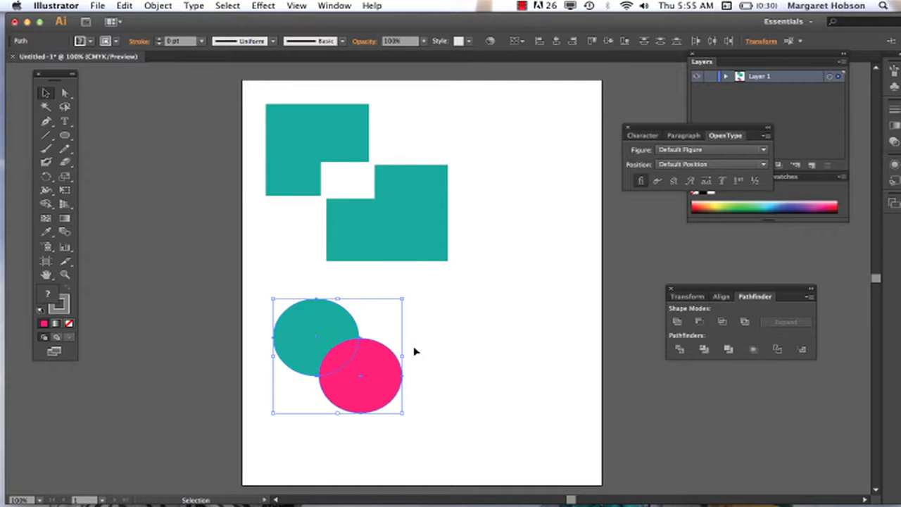
{"action": "left_click", "coordinate": [494, 366]}
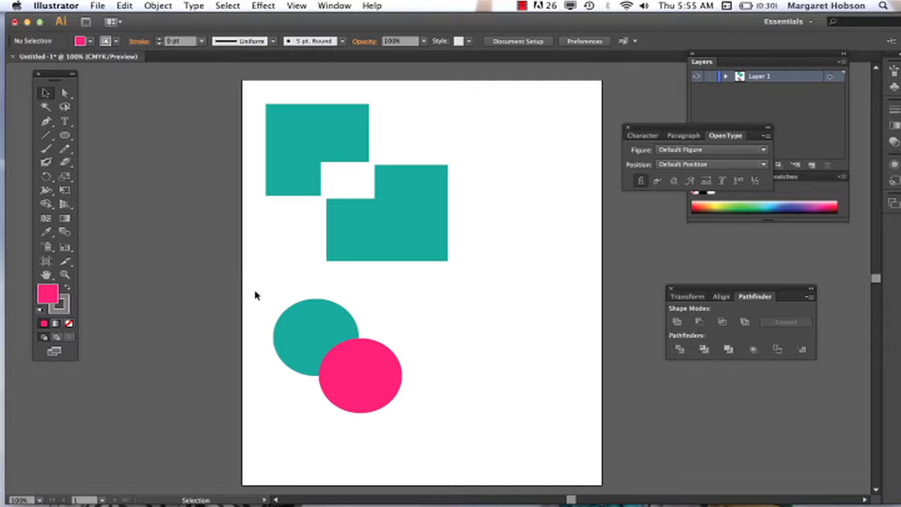
{"action": "left_click_drag", "start_coordinate": [256, 295], "coordinate": [432, 426]}
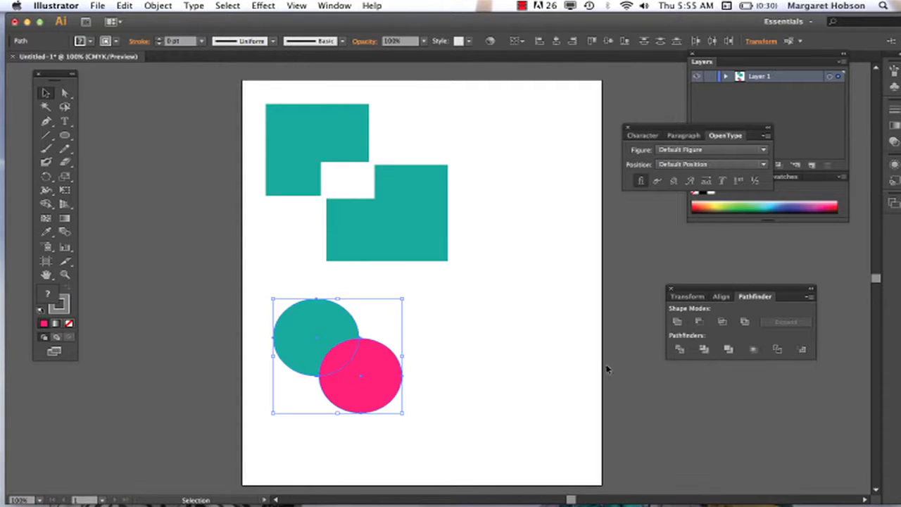
{"action": "left_click", "coordinate": [680, 350]}
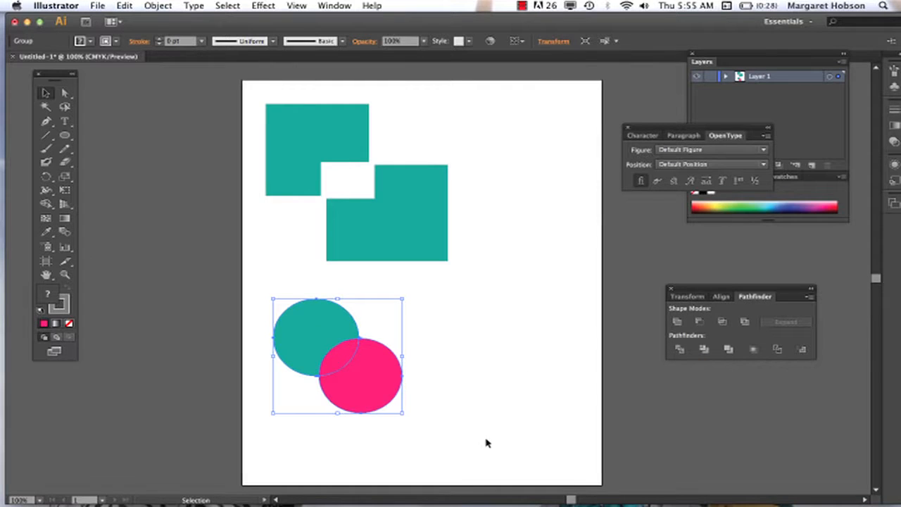
{"action": "left_click", "coordinate": [466, 396]}
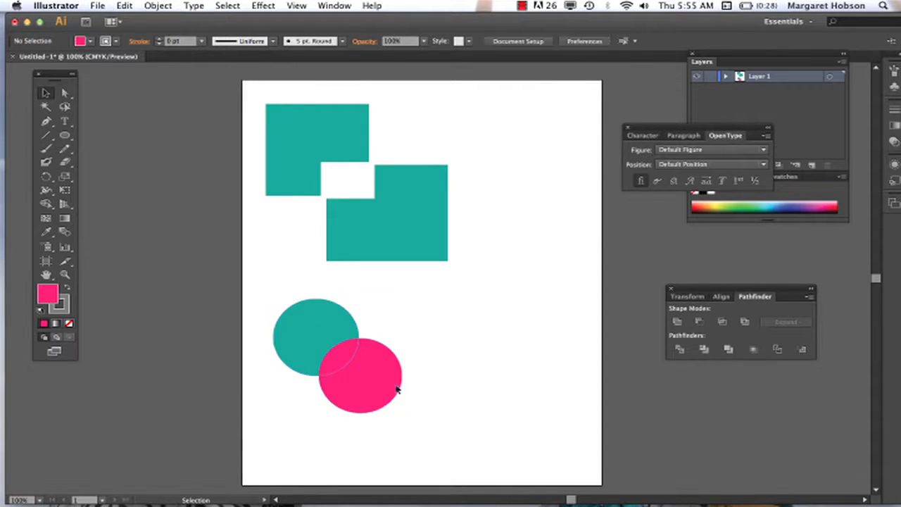
Select only the large pink piece of the divided ellipses and nudge it down and right, away from the overlap piece
{"action": "left_click", "coordinate": [384, 389]}
{"action": "left_click", "coordinate": [463, 388]}
{"action": "key", "text": "a"}
{"action": "left_click", "coordinate": [380, 388]}
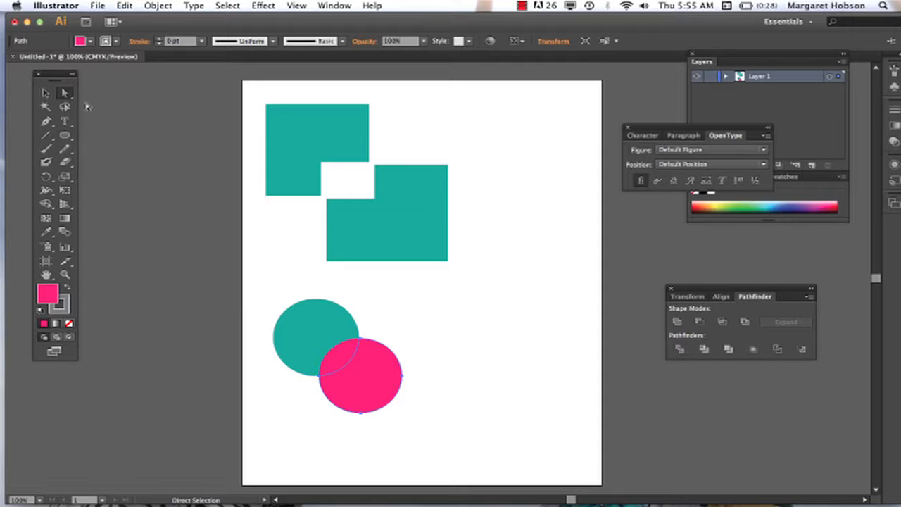
{"action": "key", "text": "Down"}
{"action": "key", "text": "Down"}
{"action": "key", "text": "Down"}
{"action": "key", "text": "Down"}
{"action": "key", "text": "Down"}
{"action": "key", "text": "Down"}
{"action": "key", "text": "Right"}
{"action": "key", "text": "Right"}
{"action": "key", "text": "Right"}
{"action": "key", "text": "Right"}
{"action": "key", "text": "Right"}
{"action": "key", "text": "Right"}
{"action": "key", "text": "Right"}
{"action": "key", "text": "Right"}
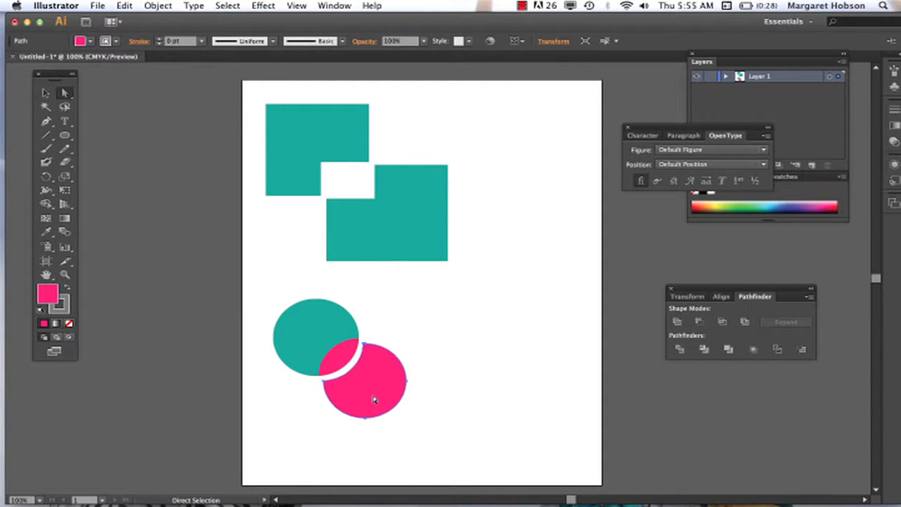
{"action": "key", "text": "Right"}
{"action": "key", "text": "Right"}
{"action": "key", "text": "Right"}
{"action": "key", "text": "Right"}
{"action": "key", "text": "Down"}
{"action": "key", "text": "Down"}
{"action": "key", "text": "Down"}
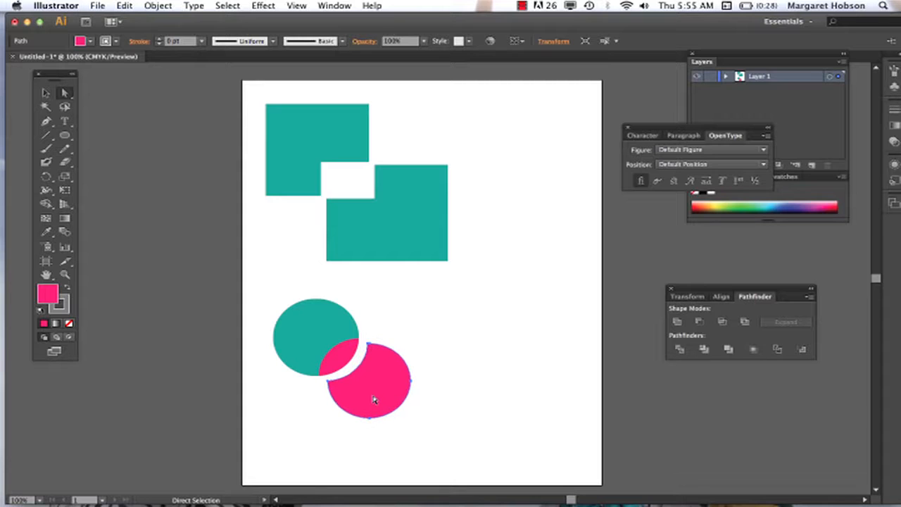
Nudge the lens-shaped overlap piece right and down so it sits between the teal and pink pieces, and deselect it
{"action": "left_click", "coordinate": [336, 360]}
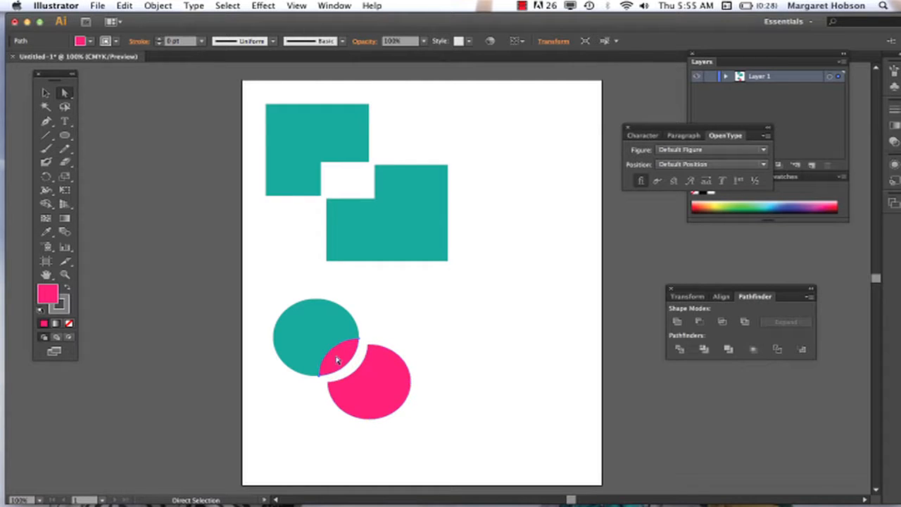
{"action": "key", "text": "Right"}
{"action": "key", "text": "Right"}
{"action": "key", "text": "Right"}
{"action": "key", "text": "Right"}
{"action": "key", "text": "Right"}
{"action": "key", "text": "Right"}
{"action": "key", "text": "Down"}
{"action": "key", "text": "Down"}
{"action": "key", "text": "Down"}
{"action": "key", "text": "Right"}
{"action": "left_click", "coordinate": [432, 319]}
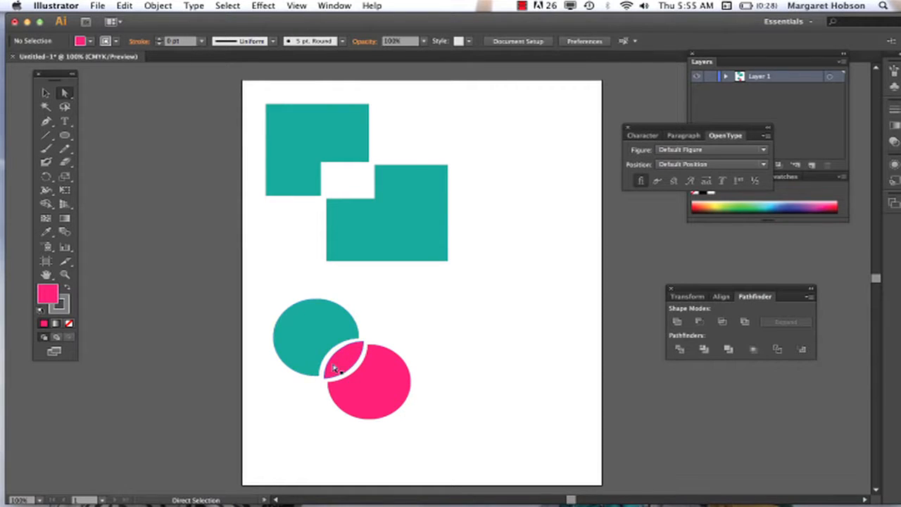
Nudge the teal piece of the divided ellipses slightly up and left, away from the overlap piece
{"action": "left_click", "coordinate": [328, 343]}
{"action": "key", "text": "Up"}
{"action": "key", "text": "Up"}
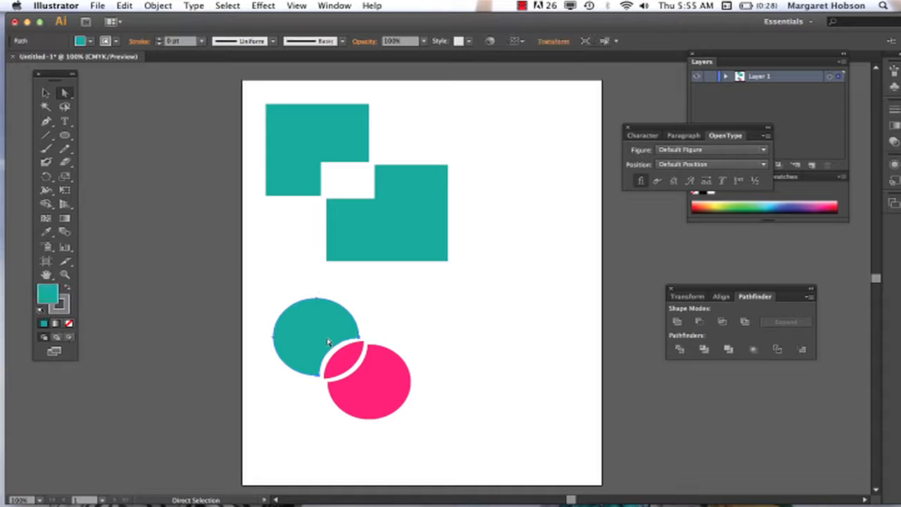
{"action": "key", "text": "Left"}
{"action": "key", "text": "Left"}
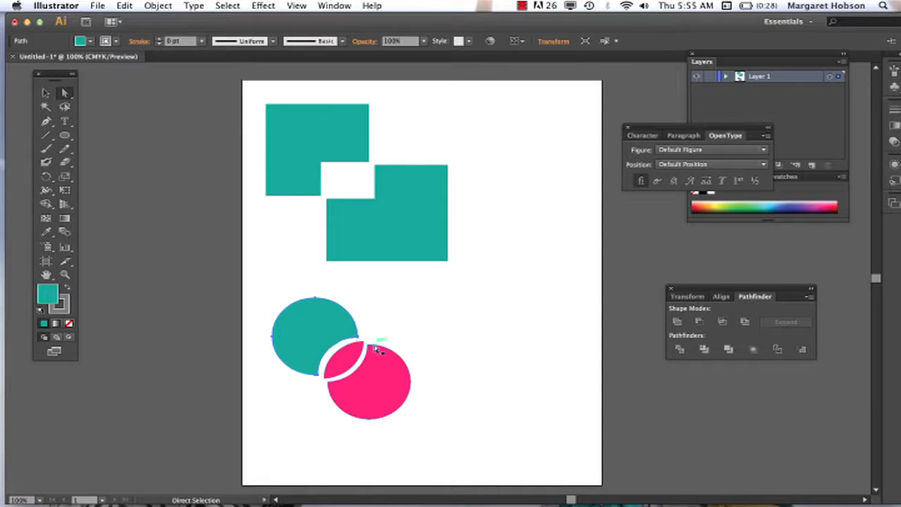
Nudge the lens-shaped overlap piece slightly left to even out the gaps, and deselect it
{"action": "left_click", "coordinate": [344, 352]}
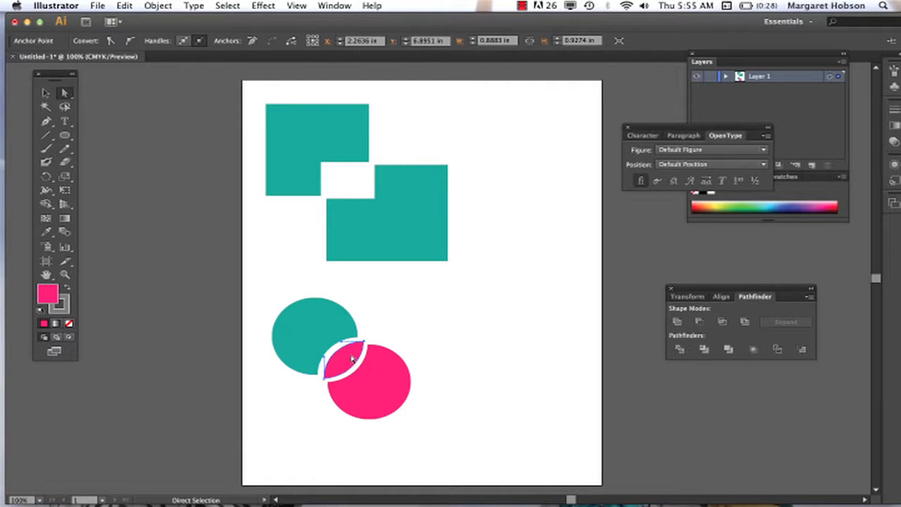
{"action": "left_click", "coordinate": [354, 359]}
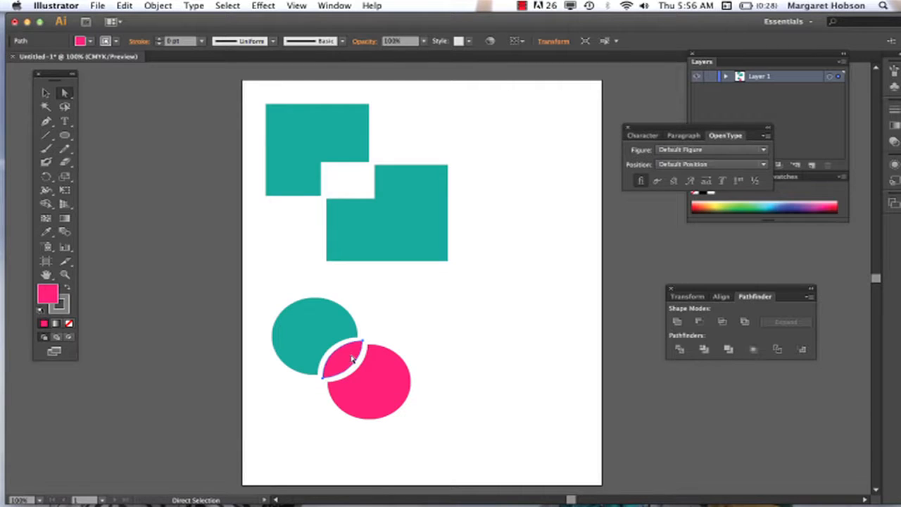
{"action": "left_click", "coordinate": [430, 346]}
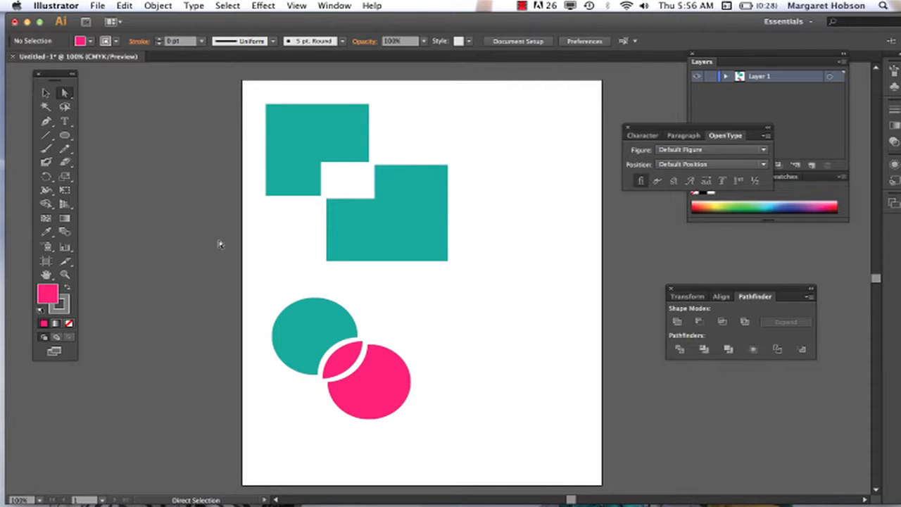
Draw a pink rounded rectangle to the right of the divided ellipses, below the teal rectangular shapes, and deselect it
{"action": "key", "text": "l"}
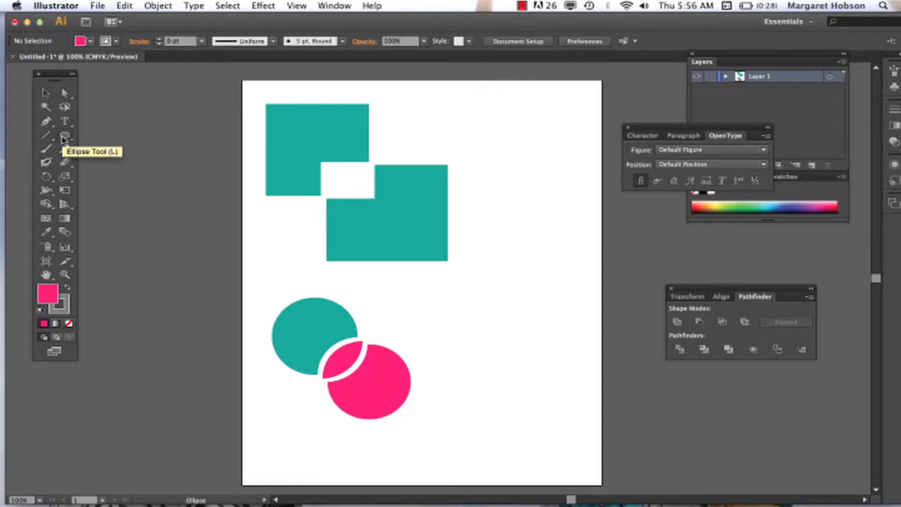
{"action": "left_click_drag", "start_coordinate": [63, 141], "coordinate": [102, 151]}
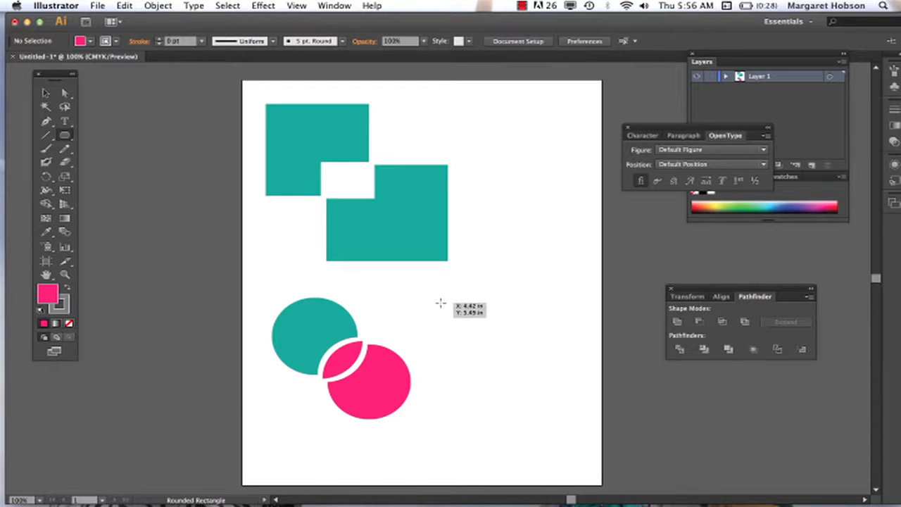
{"action": "left_click_drag", "start_coordinate": [448, 303], "coordinate": [524, 359]}
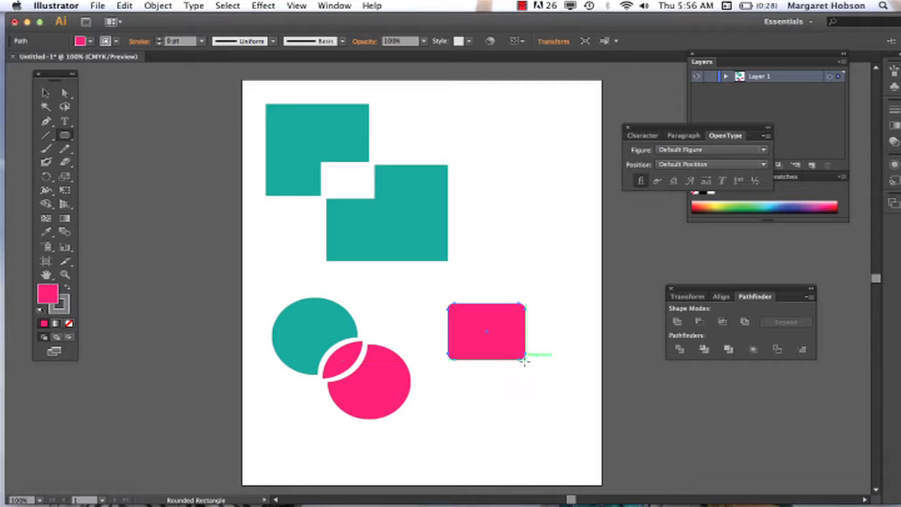
{"action": "key", "text": "Delete"}
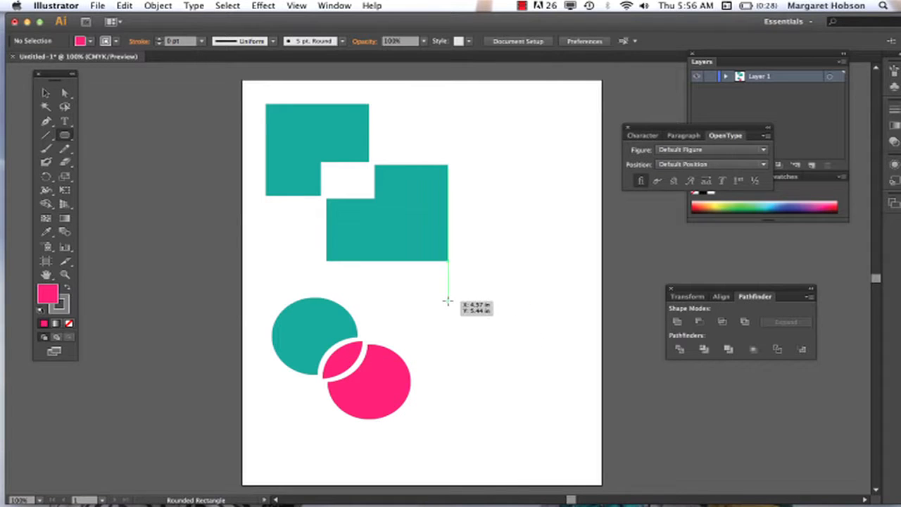
{"action": "left_click_drag", "start_coordinate": [446, 300], "coordinate": [536, 387]}
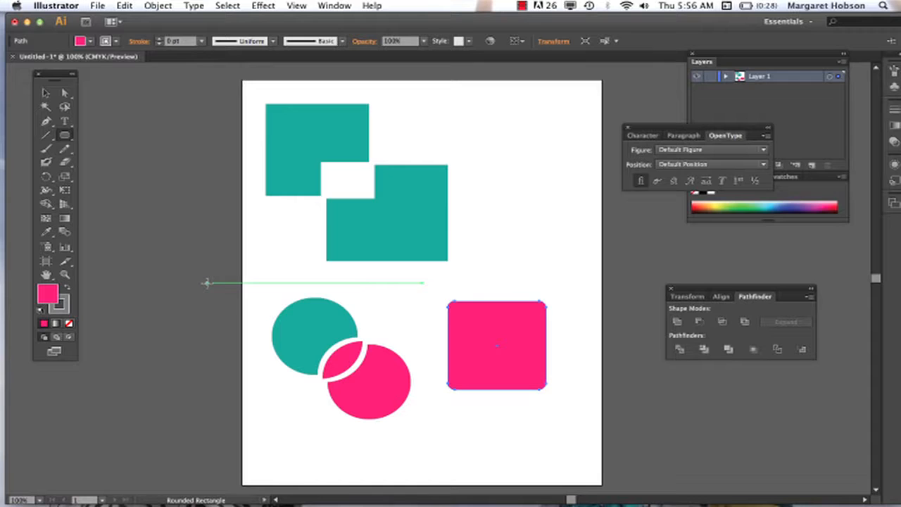
{"action": "key", "text": "v"}
{"action": "left_click", "coordinate": [455, 432]}
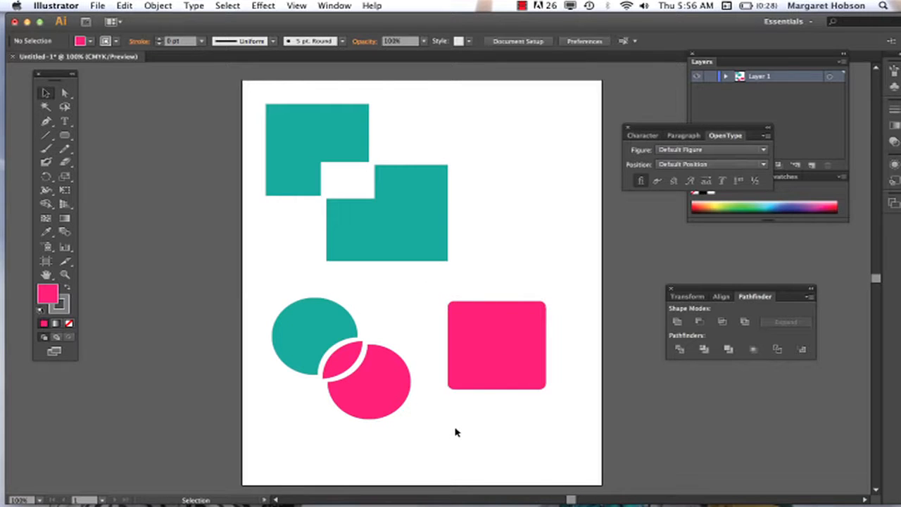
Draw a pink ellipse over the rounded rectangle's lower-right corner and nudge it left and up to increase the overlap
{"action": "key", "text": "l"}
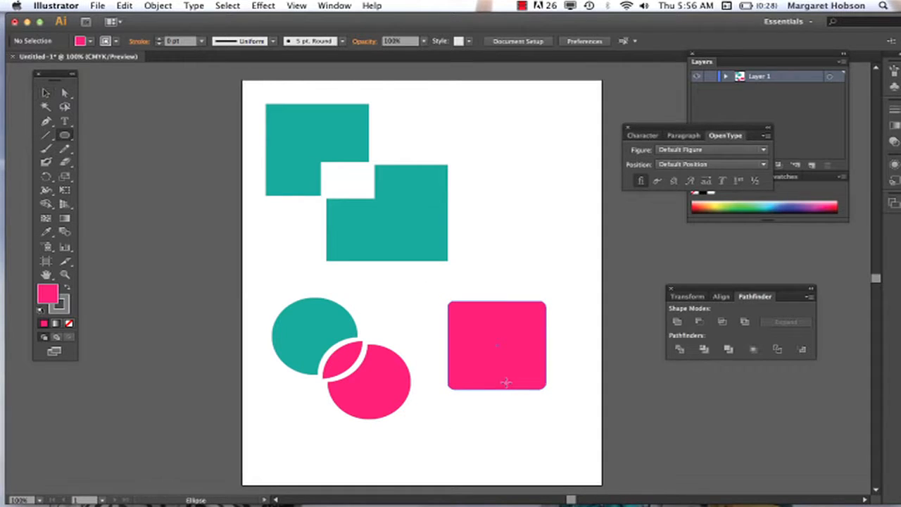
{"action": "left_click_drag", "start_coordinate": [511, 361], "coordinate": [603, 424]}
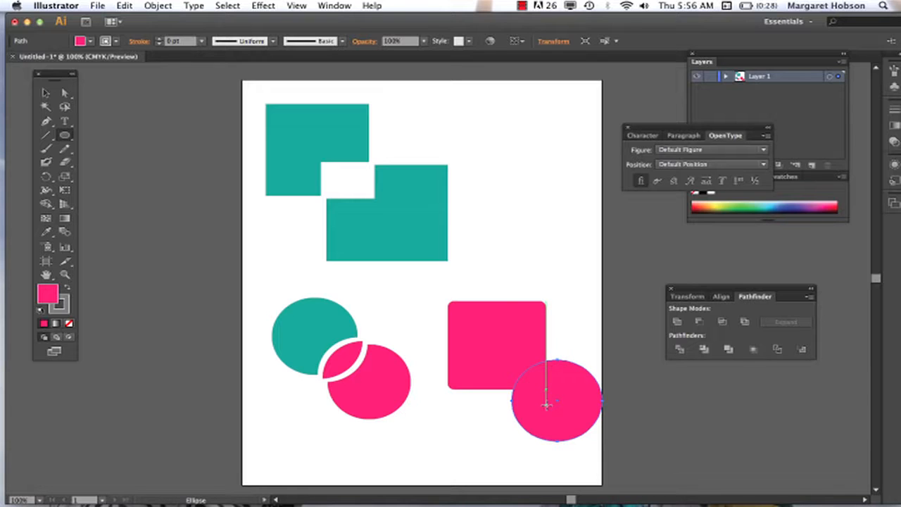
{"action": "key", "text": "v"}
{"action": "key", "text": "Left"}
{"action": "key", "text": "Left"}
{"action": "key", "text": "Left"}
{"action": "key", "text": "Left"}
{"action": "key", "text": "Left"}
{"action": "key", "text": "Left"}
{"action": "key", "text": "Left"}
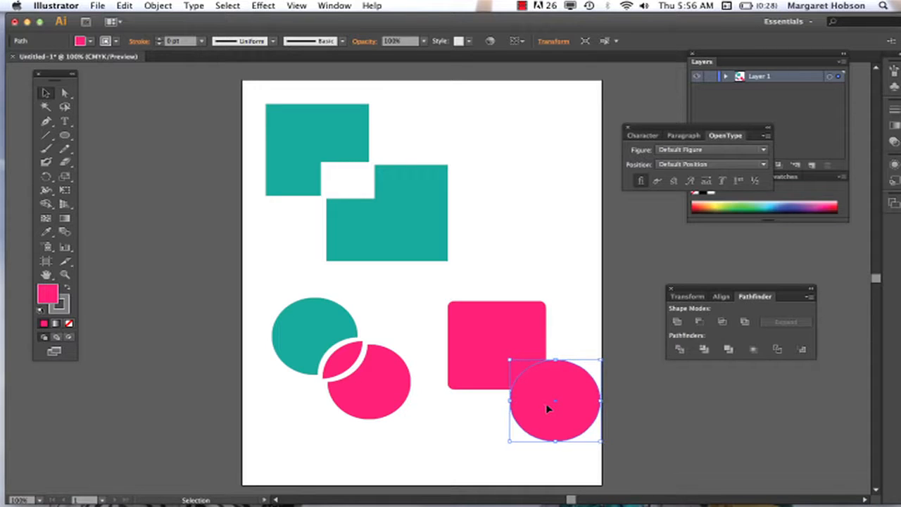
{"action": "key", "text": "Left"}
{"action": "key", "text": "Left"}
{"action": "key", "text": "Left"}
{"action": "key", "text": "Left"}
{"action": "key", "text": "Left"}
{"action": "key", "text": "Up"}
{"action": "key", "text": "Up"}
{"action": "key", "text": "Up"}
{"action": "key", "text": "Up"}
{"action": "key", "text": "Up"}
{"action": "key", "text": "Up"}
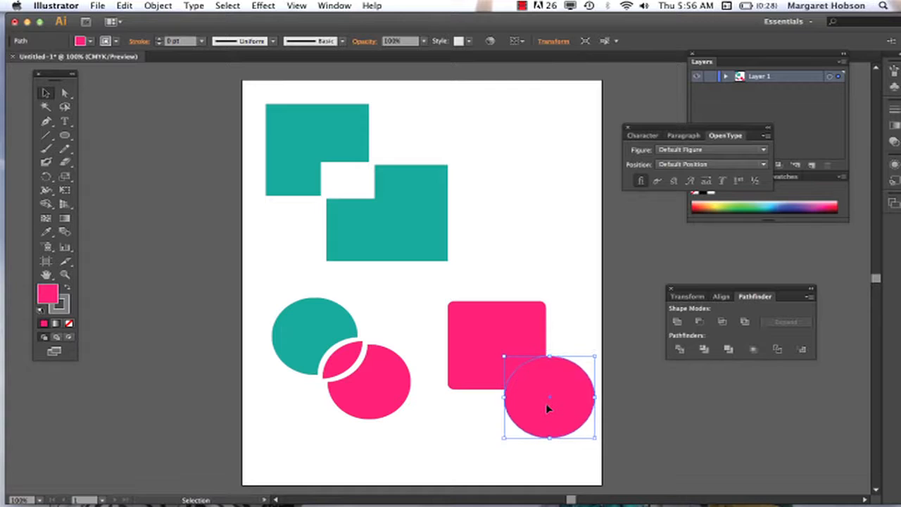
{"action": "key", "text": "Left"}
{"action": "key", "text": "Left"}
{"action": "key", "text": "Left"}
{"action": "key", "text": "Left"}
{"action": "key", "text": "Left"}
{"action": "key", "text": "Left"}
{"action": "key", "text": "Left"}
{"action": "key", "text": "Up"}
{"action": "key", "text": "Up"}
{"action": "key", "text": "Up"}
{"action": "key", "text": "Up"}
{"action": "key", "text": "Up"}
{"action": "key", "text": "Up"}
{"action": "key", "text": "Up"}
{"action": "key", "text": "Up"}
{"action": "key", "text": "Up"}
{"action": "key", "text": "Up"}
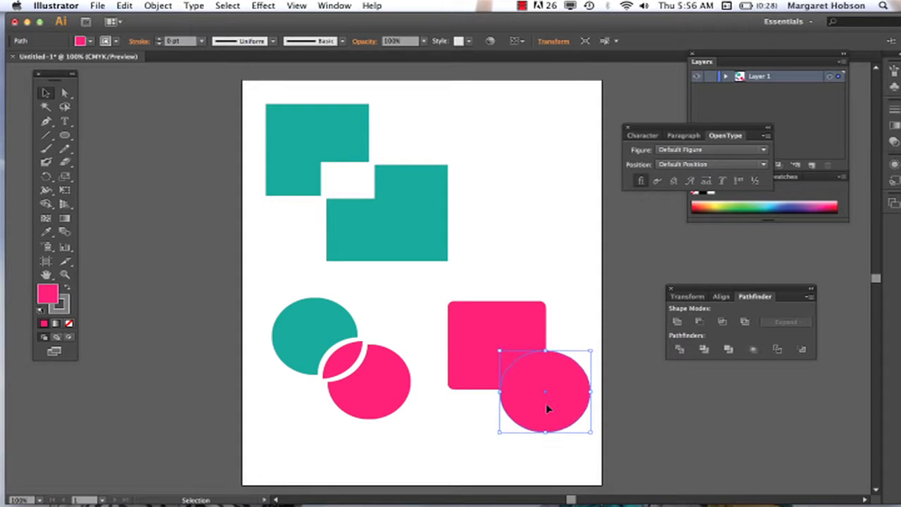
{"action": "key", "text": "Left"}
{"action": "key", "text": "Left"}
{"action": "key", "text": "Left"}
{"action": "key", "text": "Left"}
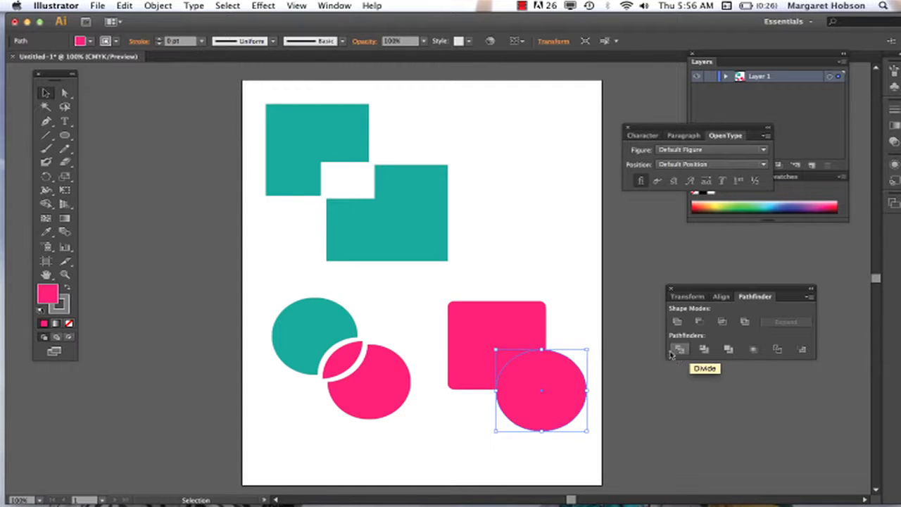
Add the rounded rectangle to the ellipse selection, apply the Trim pathfinder to both, and clear the selection
{"action": "left_click", "coordinate": [539, 332], "text": "shift"}
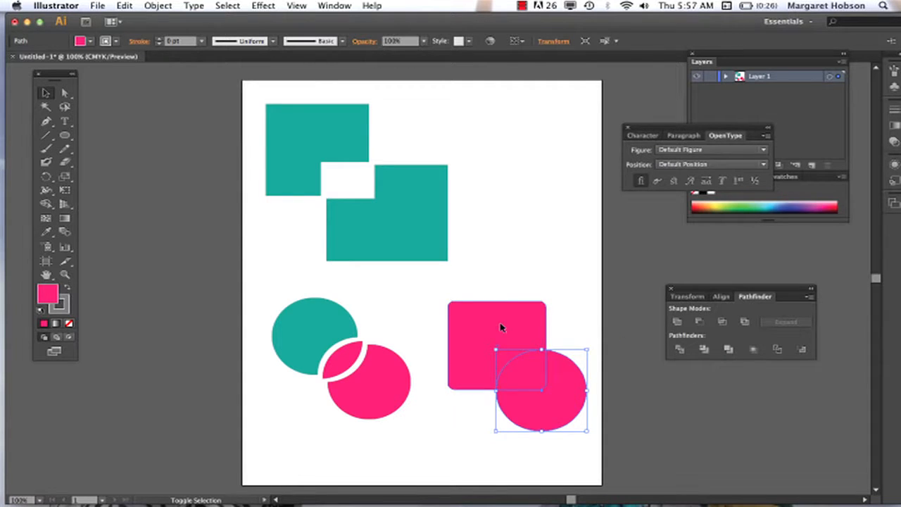
{"action": "left_click", "coordinate": [704, 348]}
{"action": "left_click", "coordinate": [501, 240]}
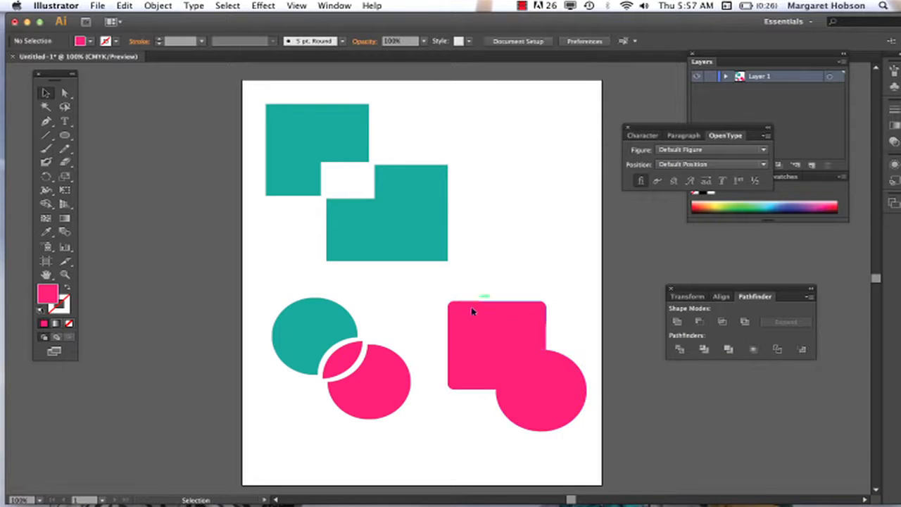
{"action": "left_click", "coordinate": [471, 329]}
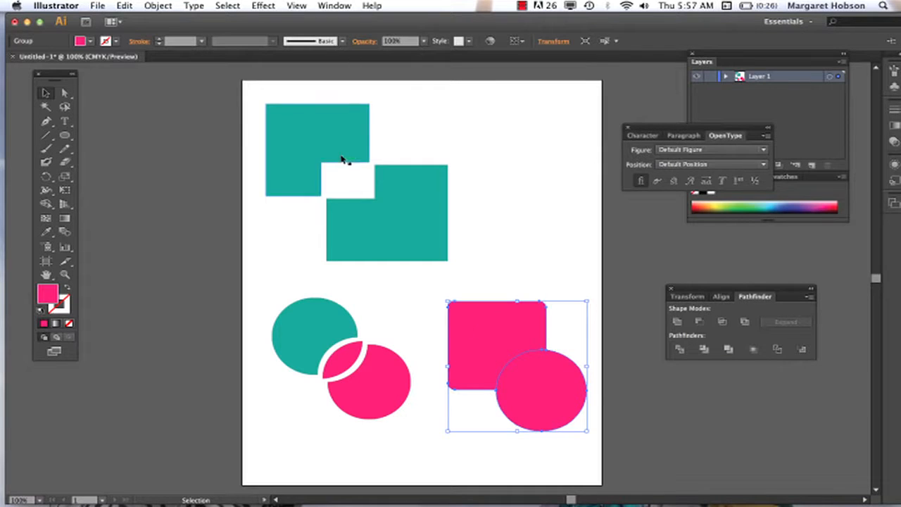
{"action": "left_click", "coordinate": [497, 251]}
Select only the trimmed rounded rectangle and nudge it up and left, away from the pink ellipse
{"action": "key", "text": "a"}
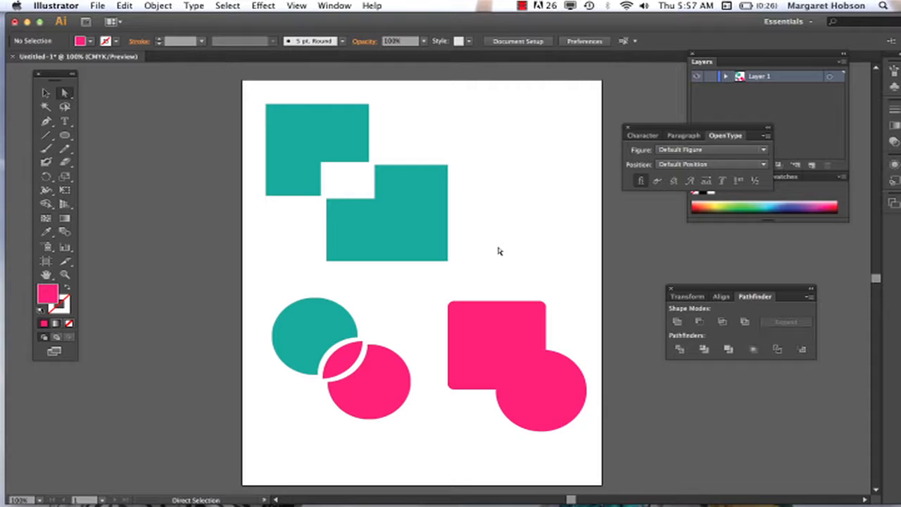
{"action": "left_click", "coordinate": [483, 322]}
{"action": "key", "text": "Up"}
{"action": "key", "text": "Up"}
{"action": "key", "text": "Up"}
{"action": "key", "text": "Up"}
{"action": "key", "text": "Up"}
{"action": "key", "text": "Up"}
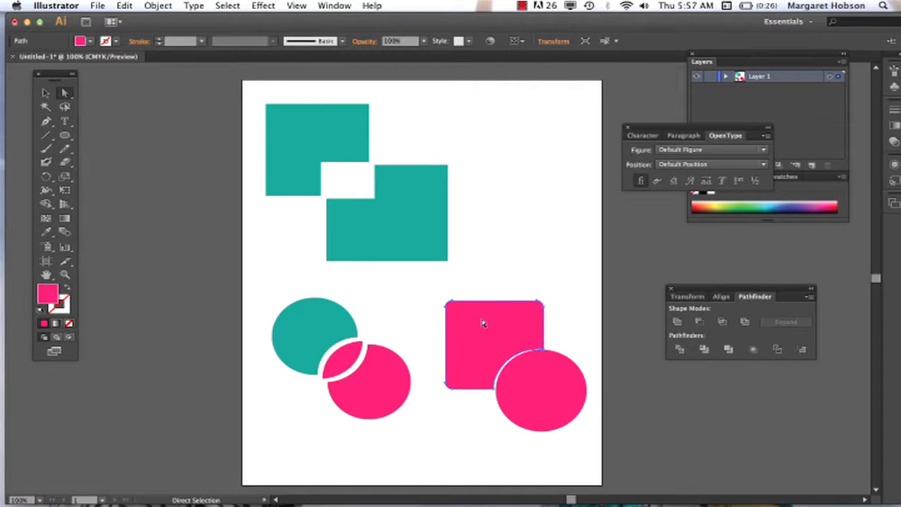
{"action": "key", "text": "Left"}
{"action": "key", "text": "Left"}
{"action": "key", "text": "Up"}
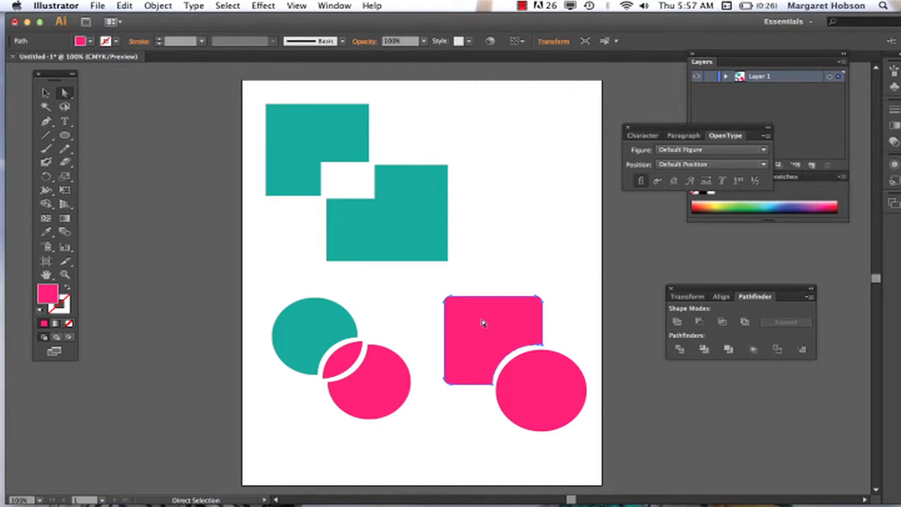
Clear the selection, switch the fill to brown, and draw an ellipse in the artboard's upper-right area beside the teal shapes
{"action": "left_click", "coordinate": [534, 375]}
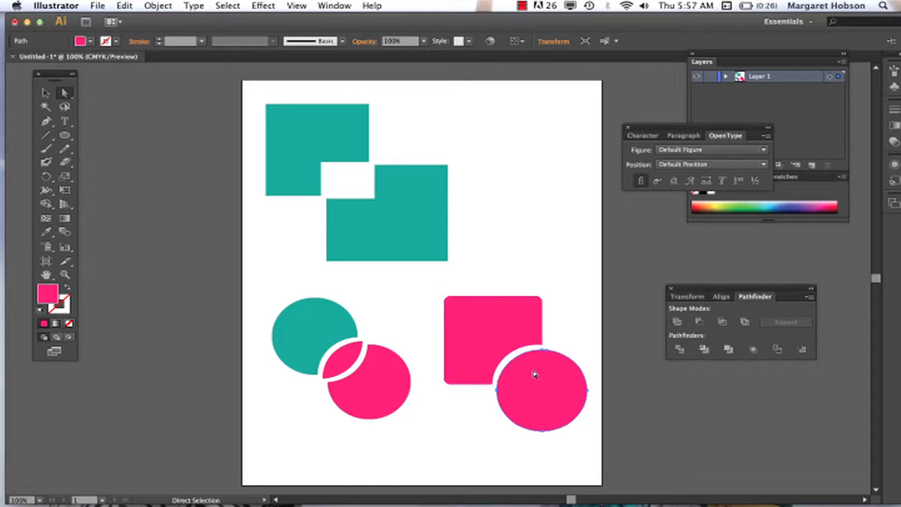
{"action": "left_click", "coordinate": [471, 422]}
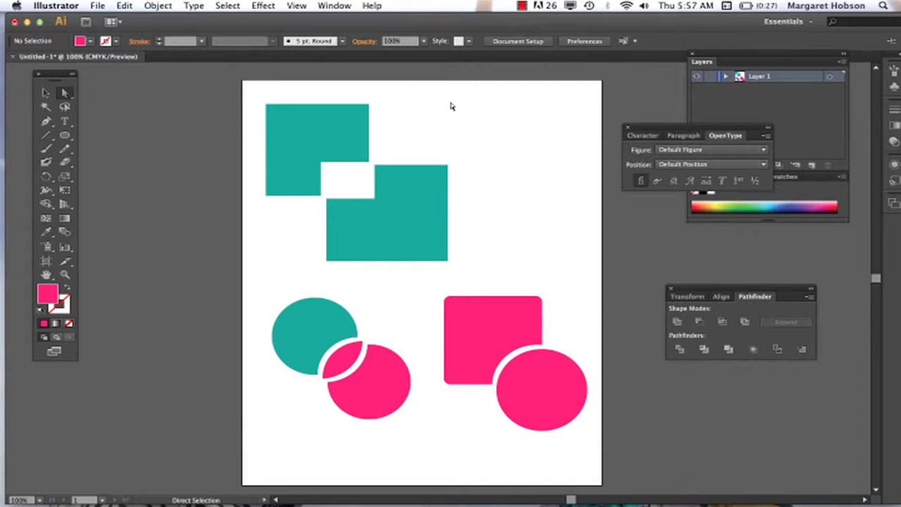
{"action": "key", "text": "l"}
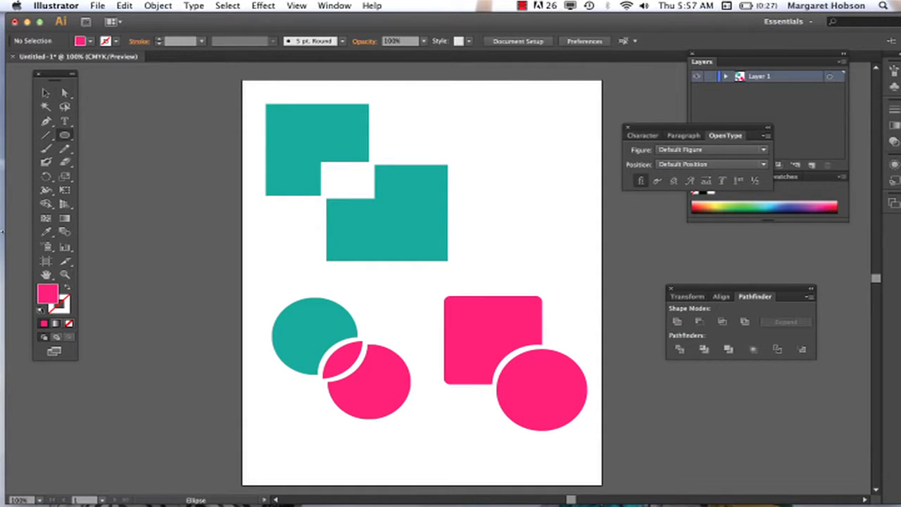
{"action": "left_click", "coordinate": [90, 40]}
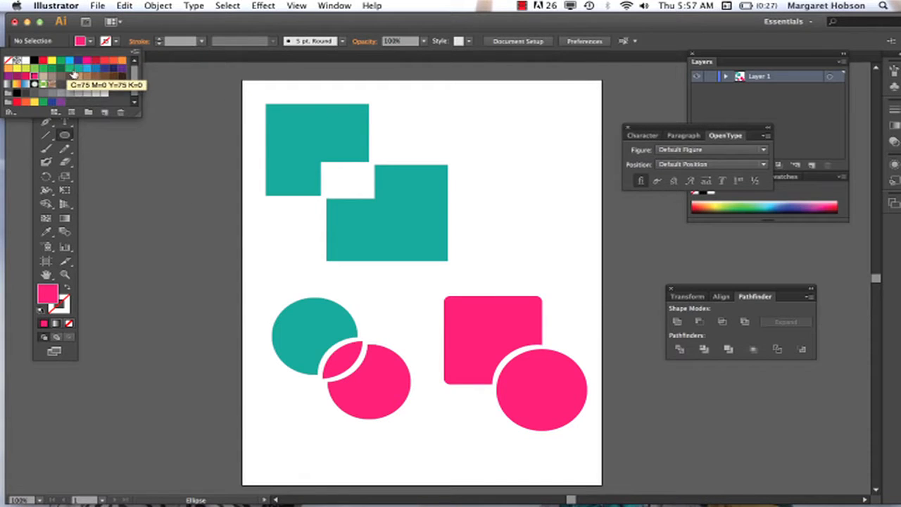
{"action": "left_click", "coordinate": [70, 68]}
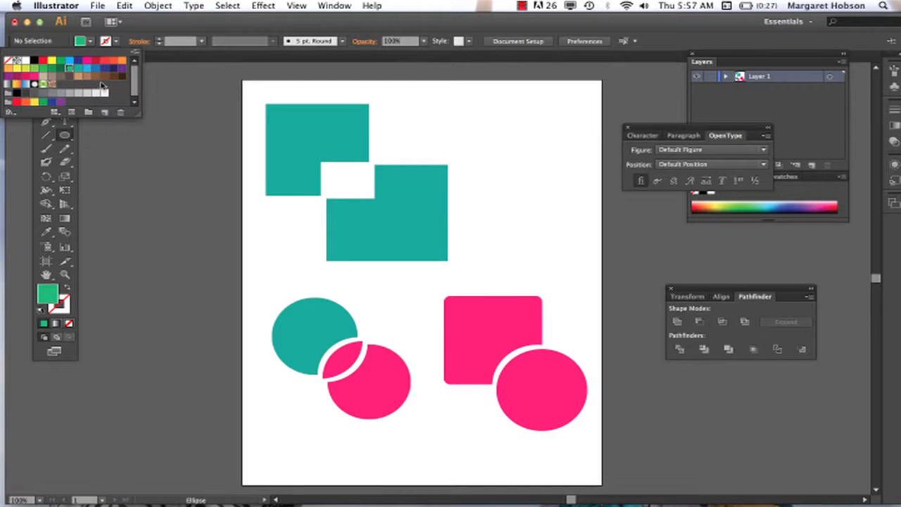
{"action": "left_click", "coordinate": [88, 76]}
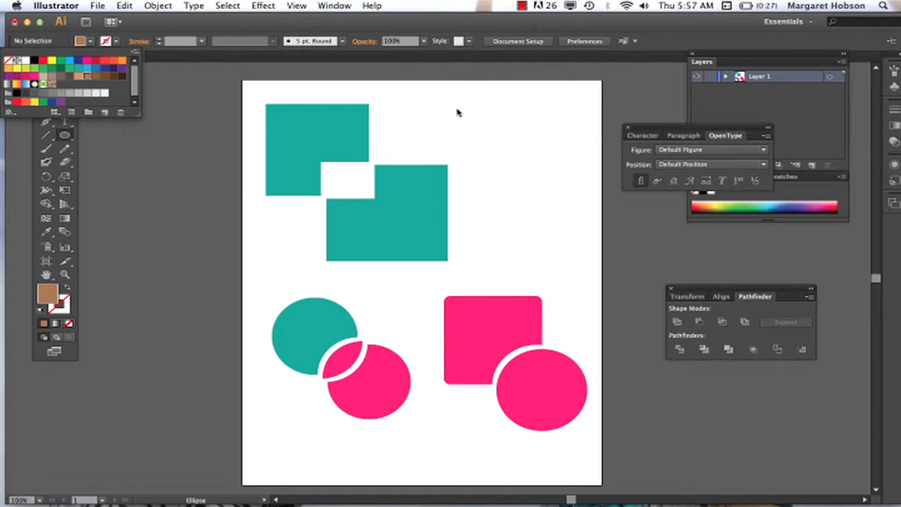
{"action": "left_click", "coordinate": [639, 188]}
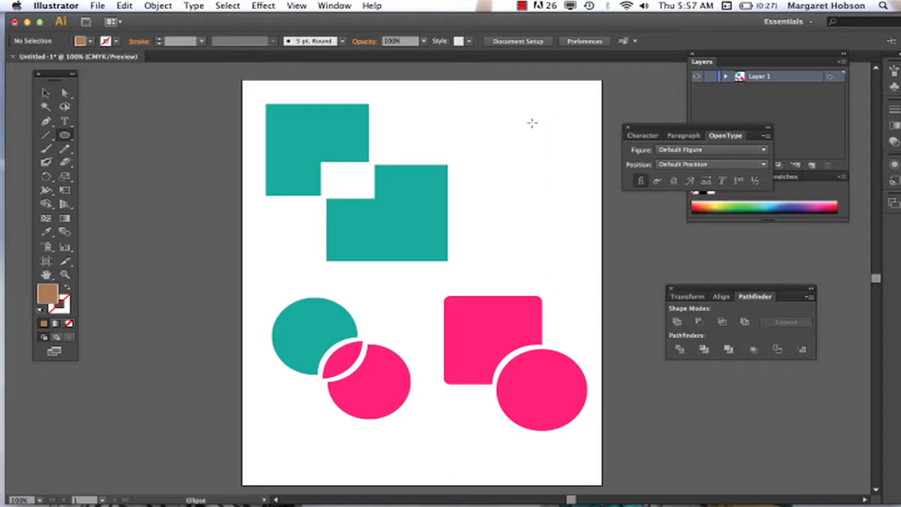
{"action": "left_click_drag", "start_coordinate": [468, 117], "coordinate": [558, 183]}
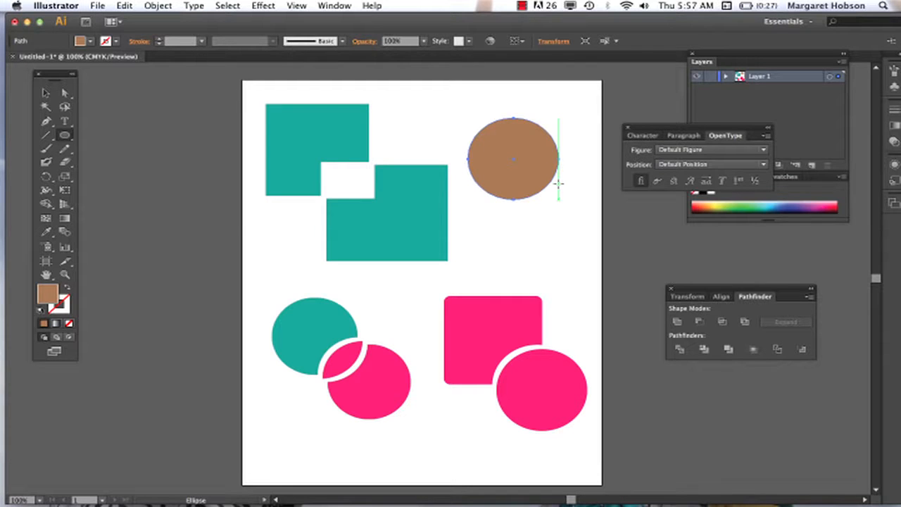
Change the brown ellipse's fill colour to CC6666
{"action": "double_click", "coordinate": [47, 296]}
{"action": "left_click", "coordinate": [368, 208]}
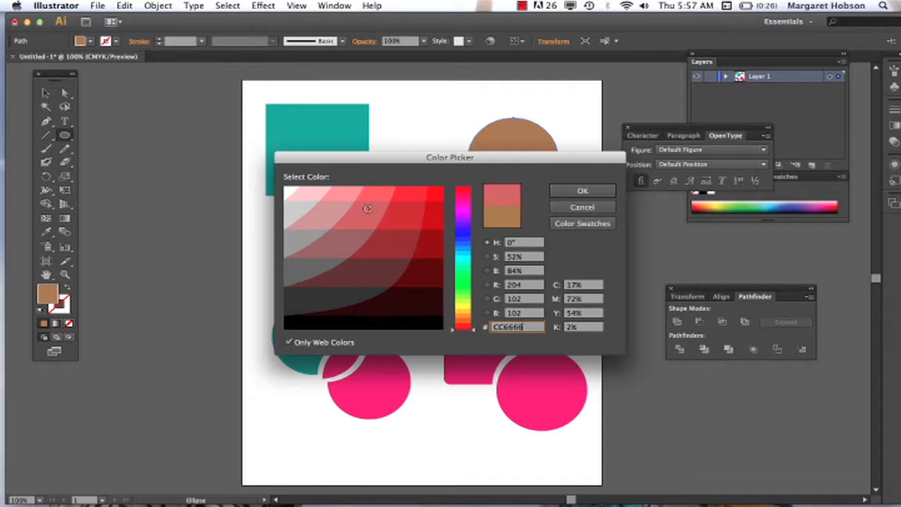
{"action": "left_click", "coordinate": [582, 191]}
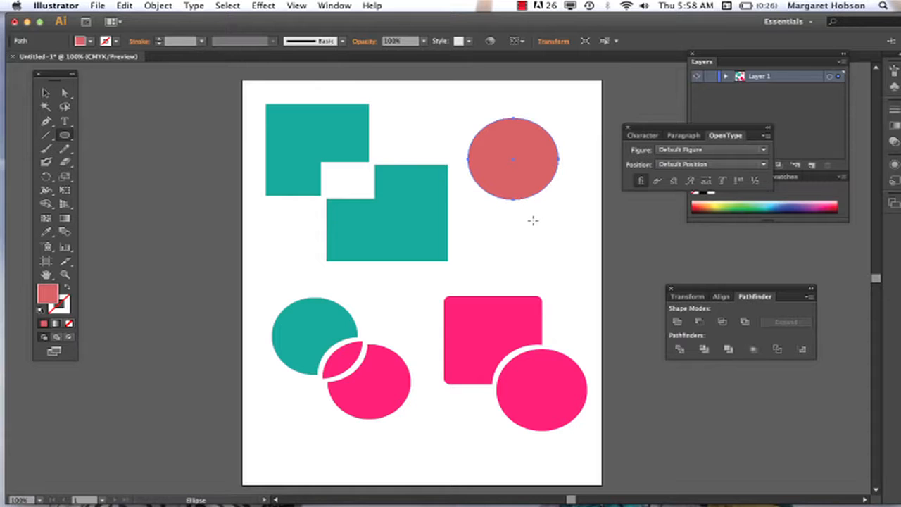
Draw a smaller ellipse over the CC6666 ellipse's lower-right edge, then apply the Outline pathfinder to both and deselect
{"action": "left_click_drag", "start_coordinate": [514, 179], "coordinate": [572, 235]}
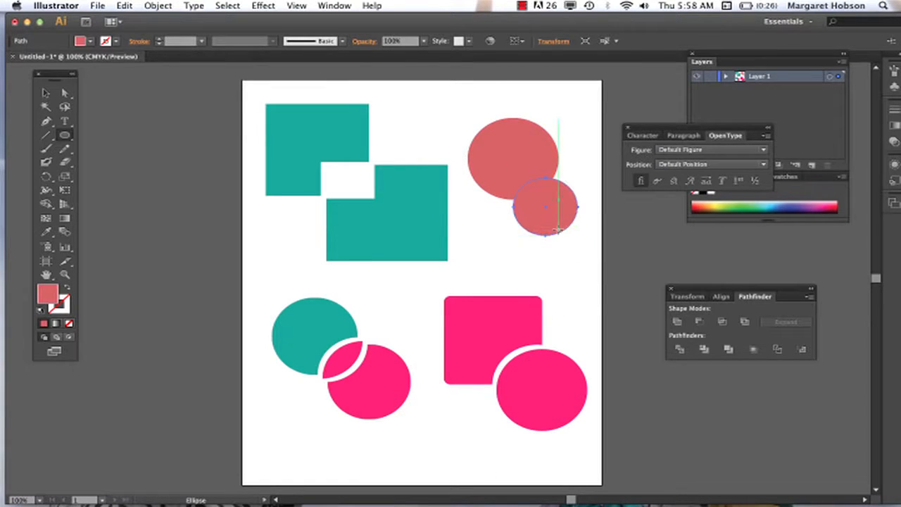
{"action": "key", "text": "v"}
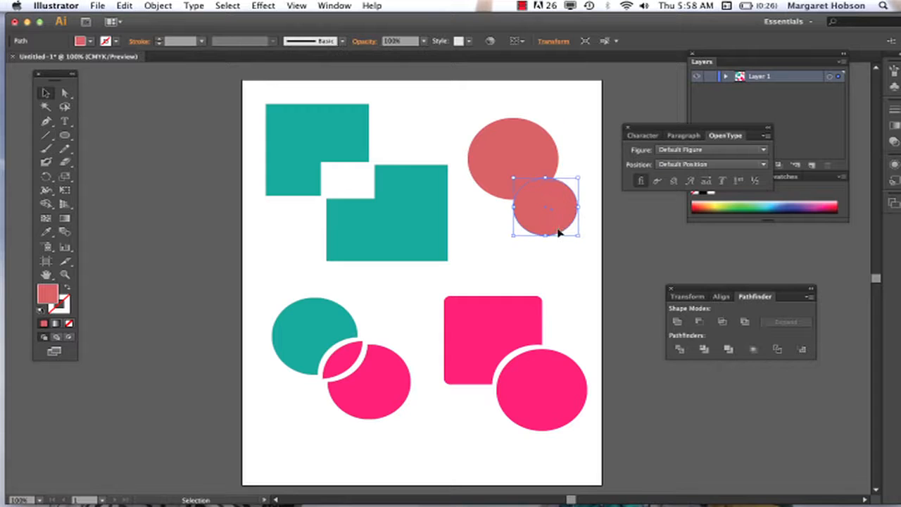
{"action": "left_click", "coordinate": [526, 158], "text": "shift"}
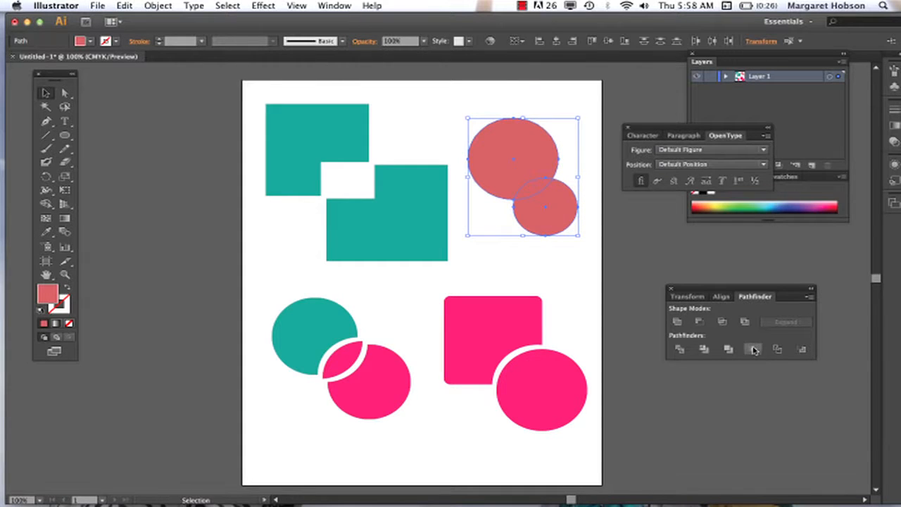
{"action": "left_click", "coordinate": [777, 349]}
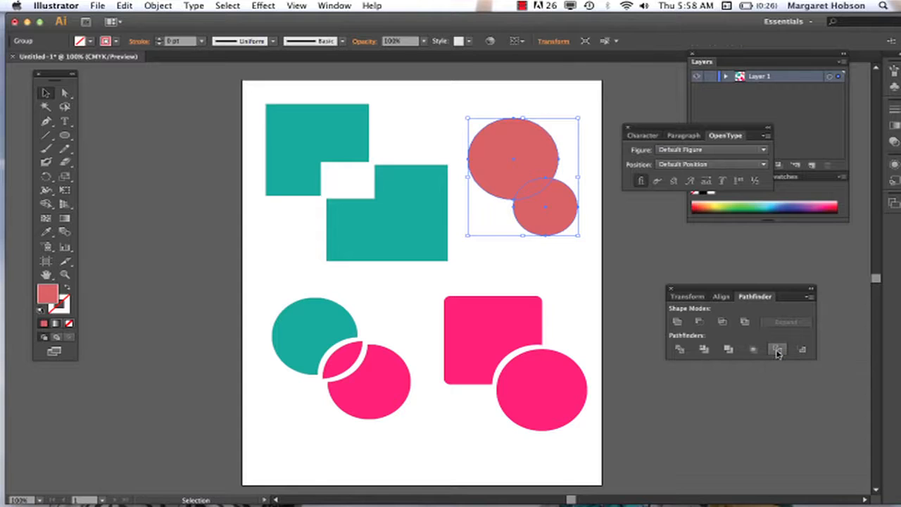
{"action": "left_click", "coordinate": [565, 282]}
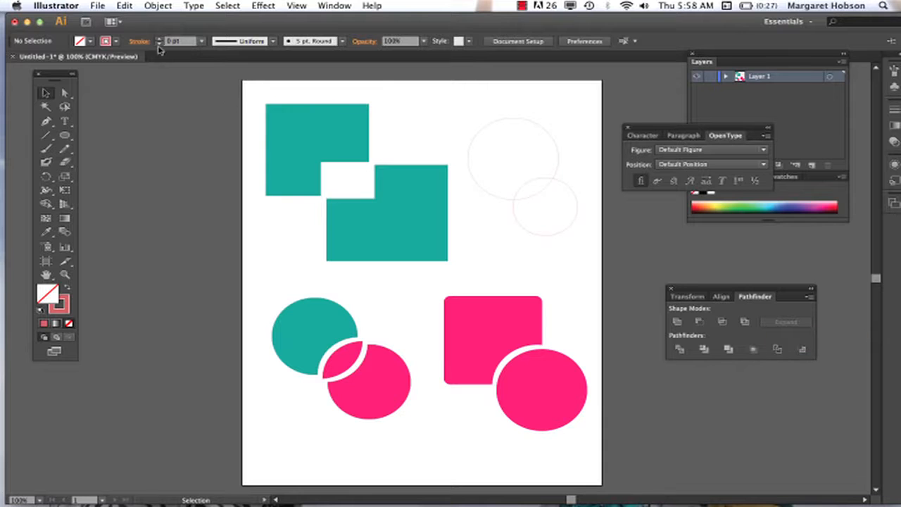
Create a new document with one 8 × 10 in artboard
{"action": "left_click", "coordinate": [100, 6]}
{"action": "left_click", "coordinate": [100, 19]}
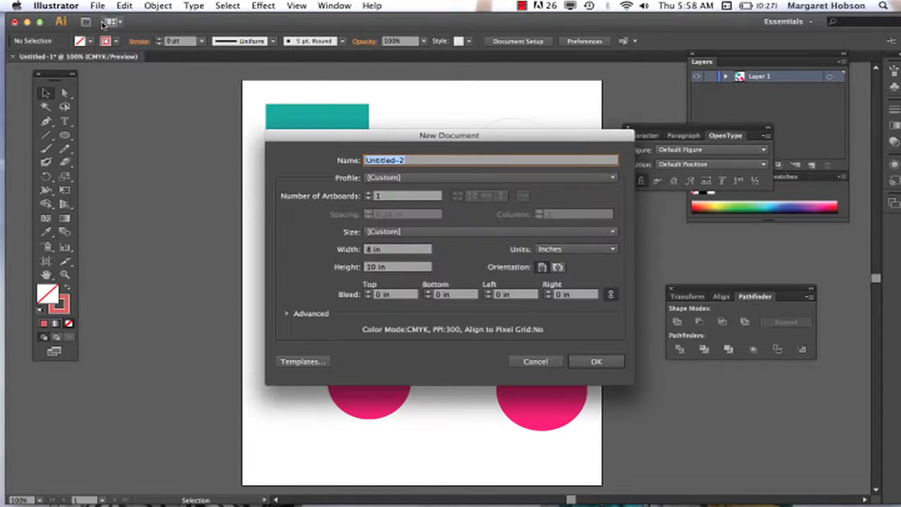
{"action": "left_click", "coordinate": [596, 361]}
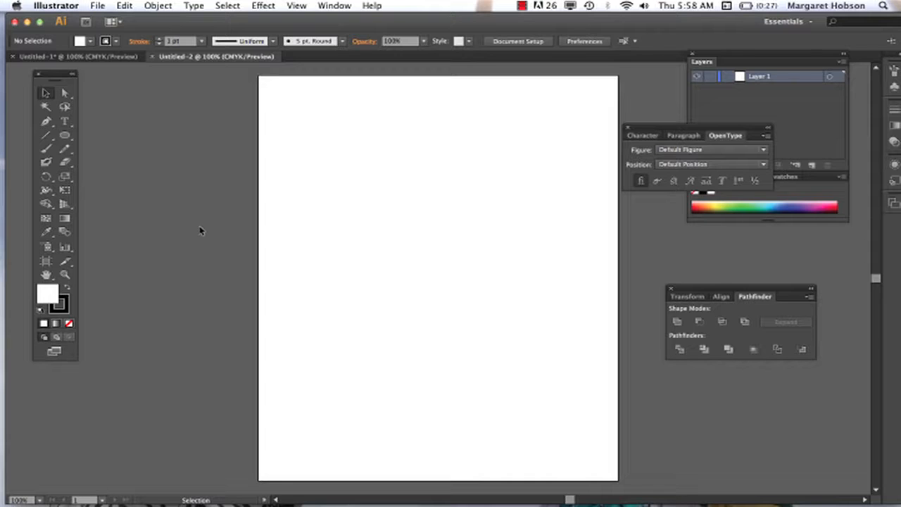
Set the fill to orange and draw a hexagon near the blank artboard's upper-left corner with the Polygon tool
{"action": "left_click_drag", "start_coordinate": [64, 135], "coordinate": [108, 170]}
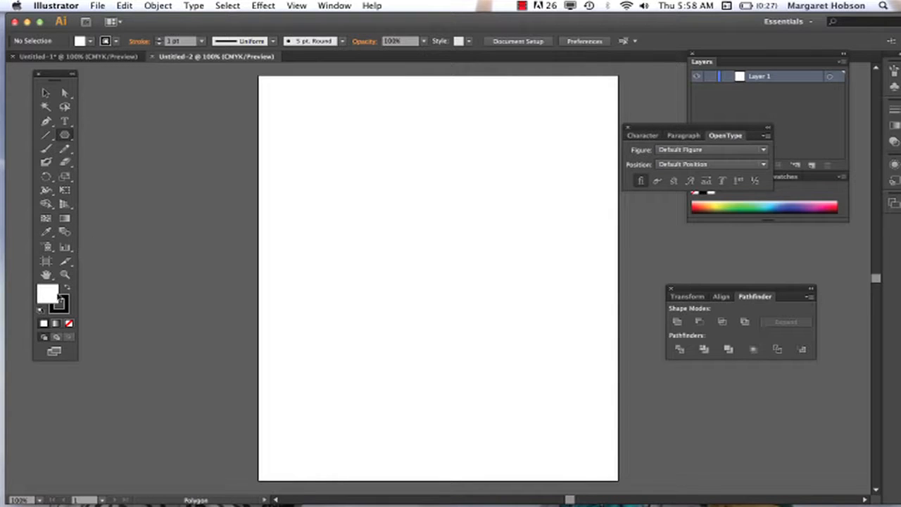
{"action": "left_click", "coordinate": [88, 41]}
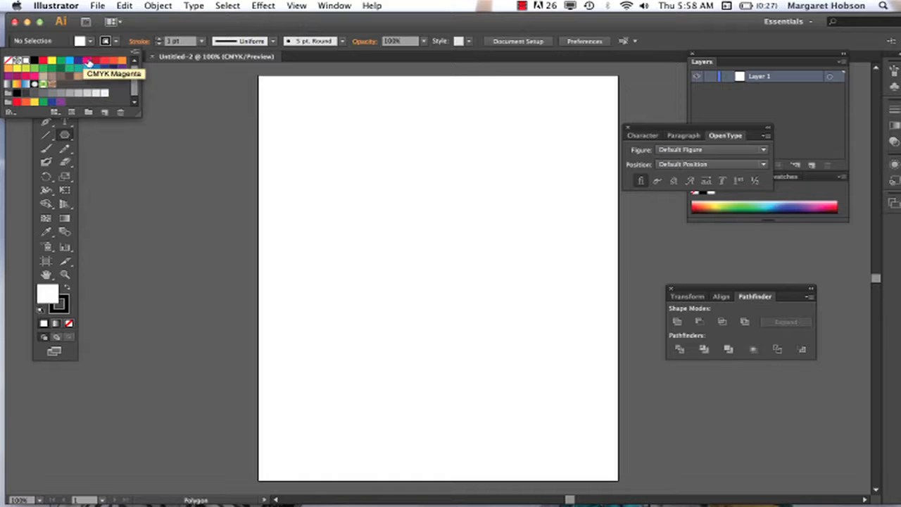
{"action": "left_click", "coordinate": [86, 61]}
{"action": "left_click", "coordinate": [121, 61]}
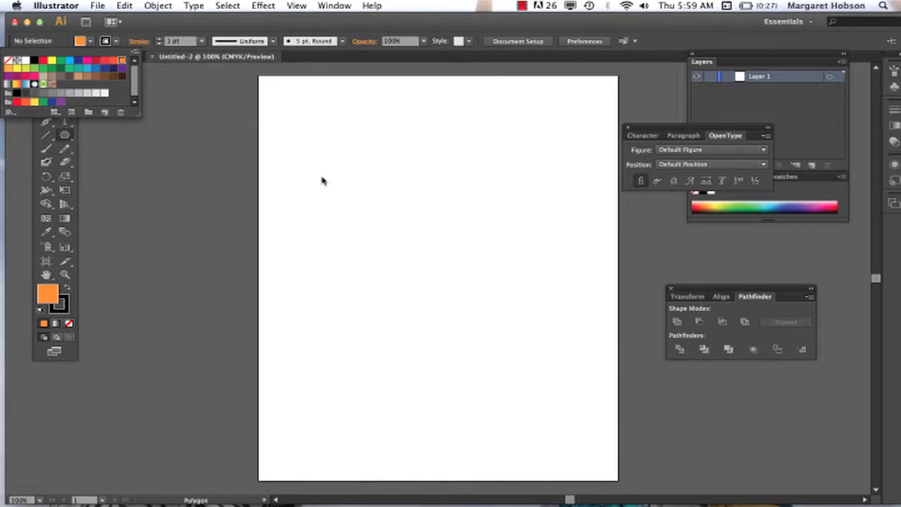
{"action": "left_click", "coordinate": [299, 153]}
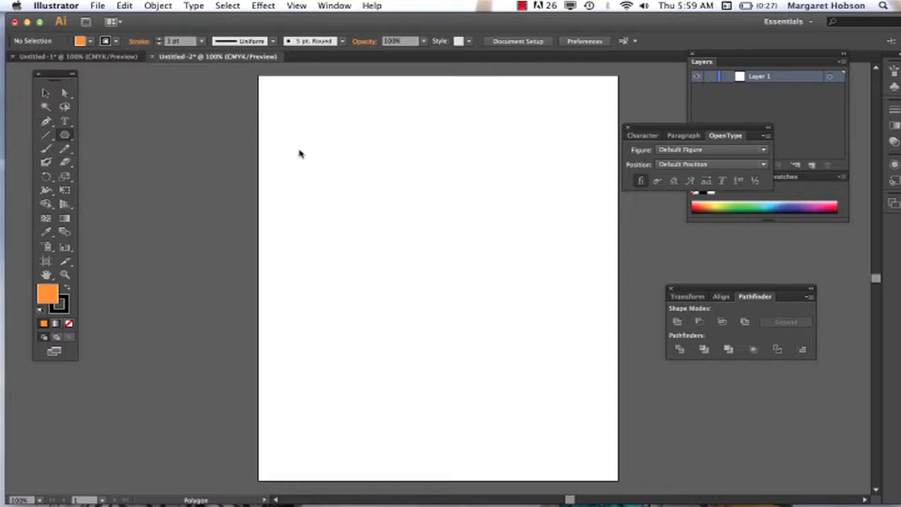
{"action": "left_click_drag", "start_coordinate": [312, 144], "coordinate": [317, 185]}
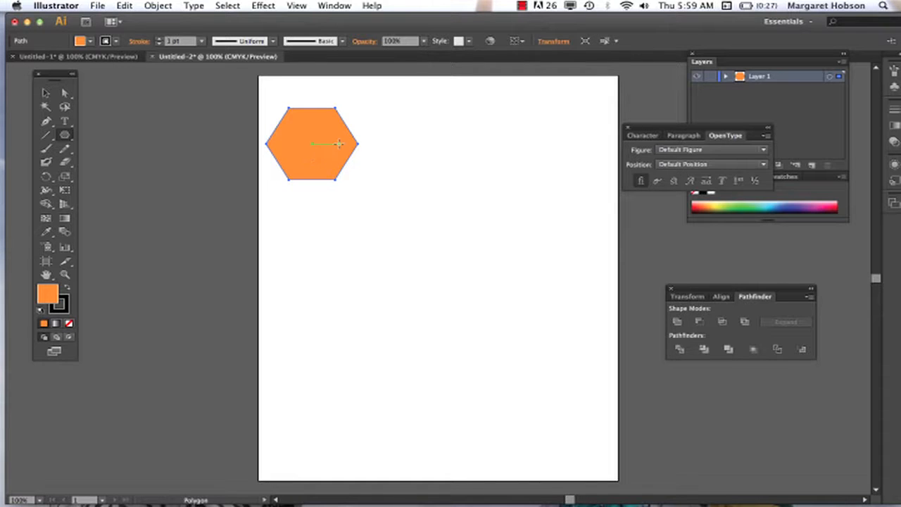
Move the orange hexagon down and right toward the middle of the artboard and deselect it
{"action": "key", "text": "v"}
{"action": "left_click_drag", "start_coordinate": [328, 138], "coordinate": [419, 241]}
{"action": "left_click", "coordinate": [506, 352]}
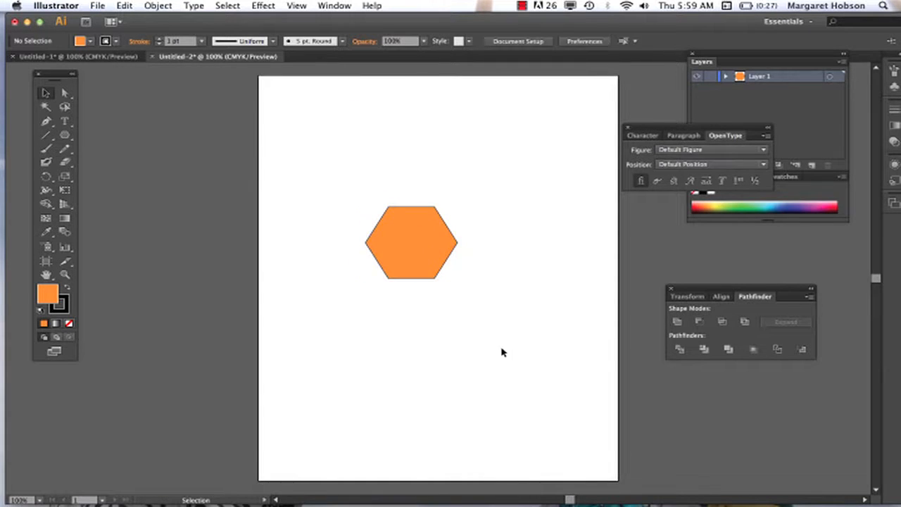
Set the fill colour to CC9966 and draw an ellipse overlapping the hexagon's lower-right corner
{"action": "double_click", "coordinate": [47, 294]}
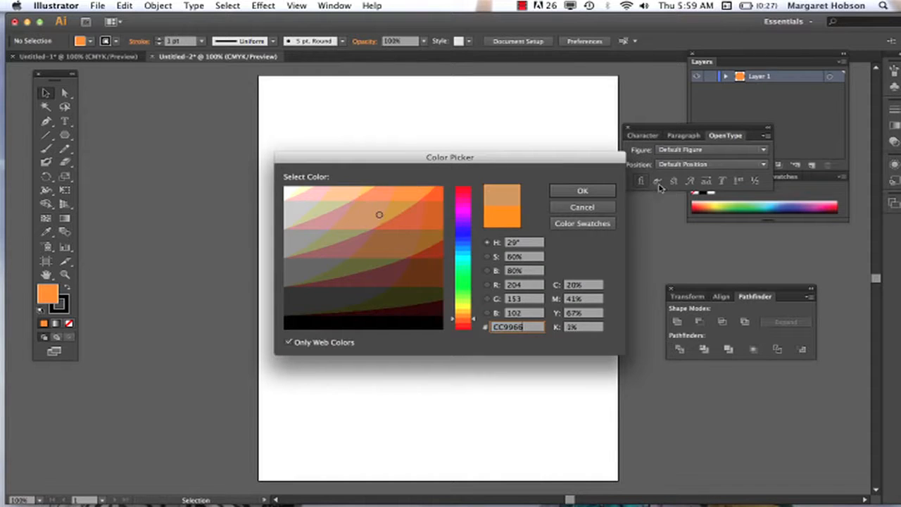
{"action": "left_click", "coordinate": [595, 191]}
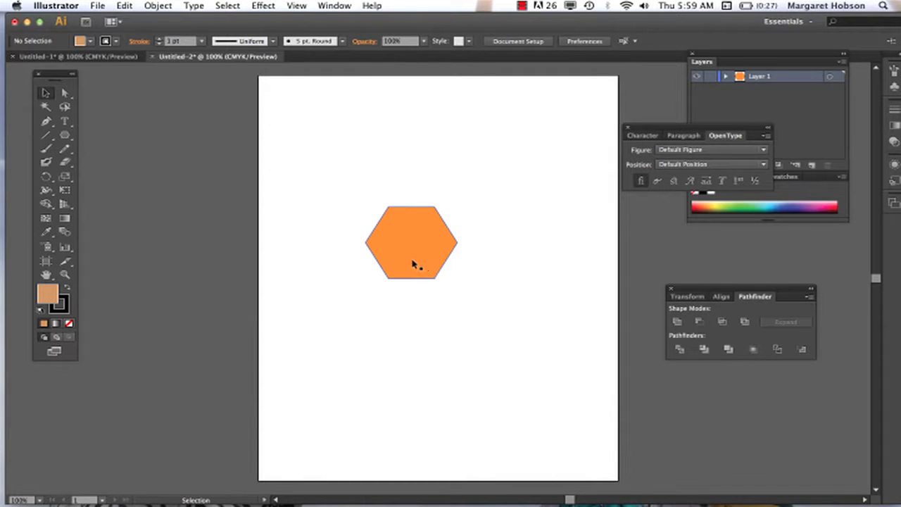
{"action": "key", "text": "l"}
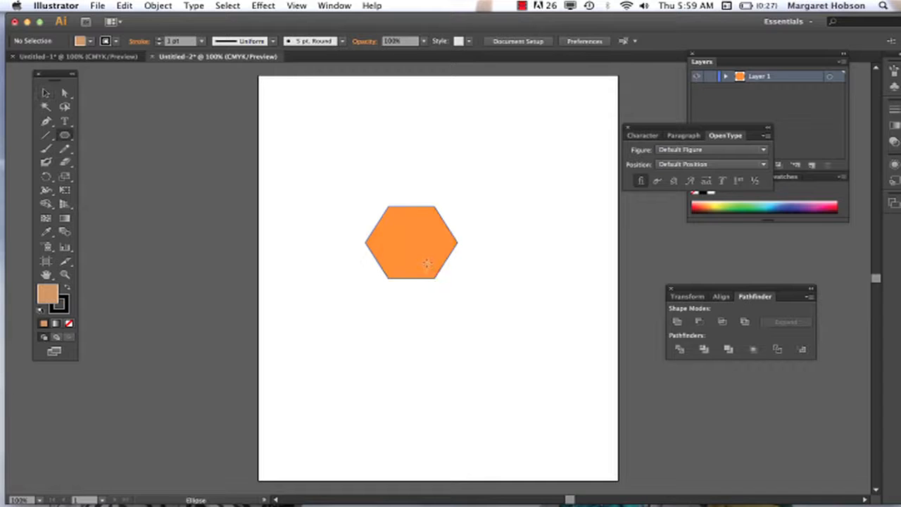
{"action": "left_click_drag", "start_coordinate": [421, 252], "coordinate": [483, 321]}
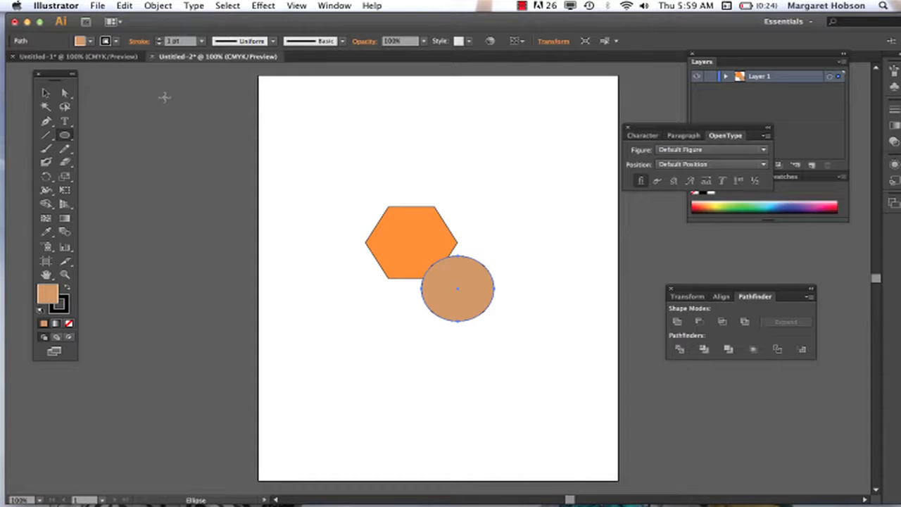
Select both the ellipse and the hexagon, and fill the hexagon's main region with the tan colour using the Shape Builder tool
{"action": "key", "text": "v"}
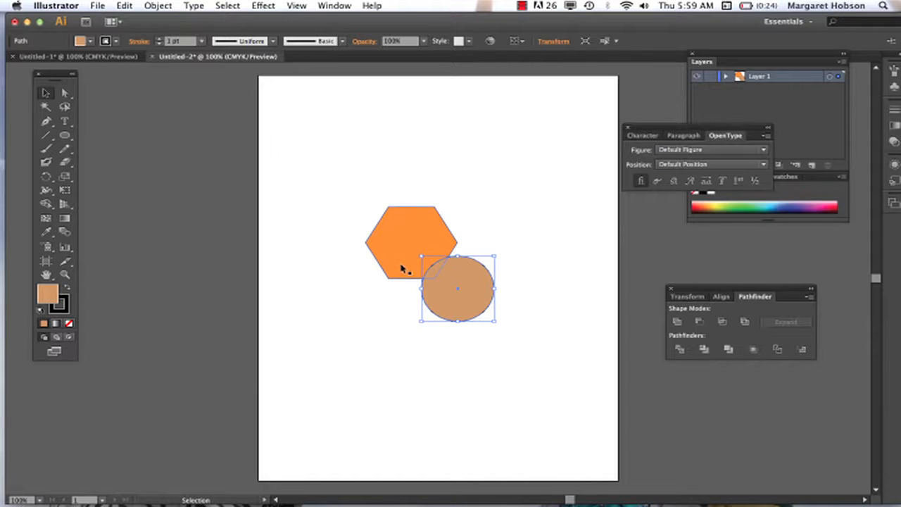
{"action": "key", "text": "shift"}
{"action": "left_click", "coordinate": [402, 267], "text": "shift"}
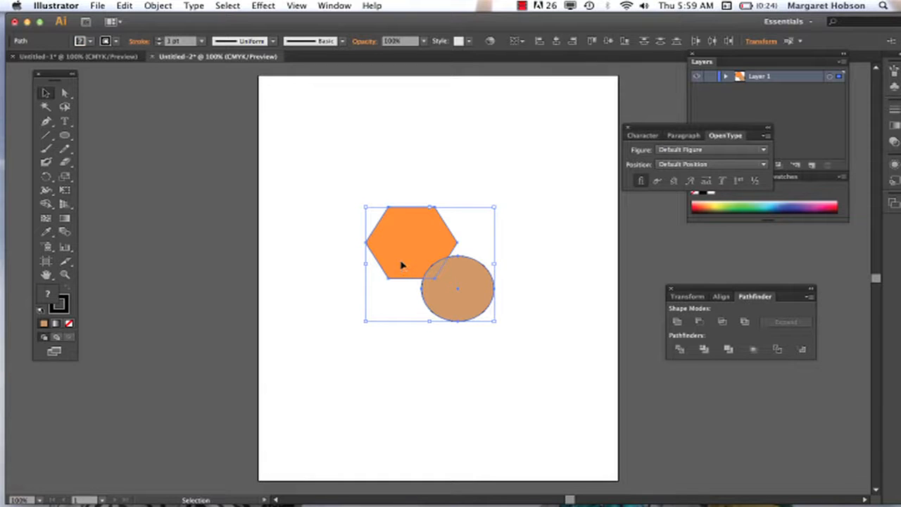
{"action": "left_click", "coordinate": [48, 204]}
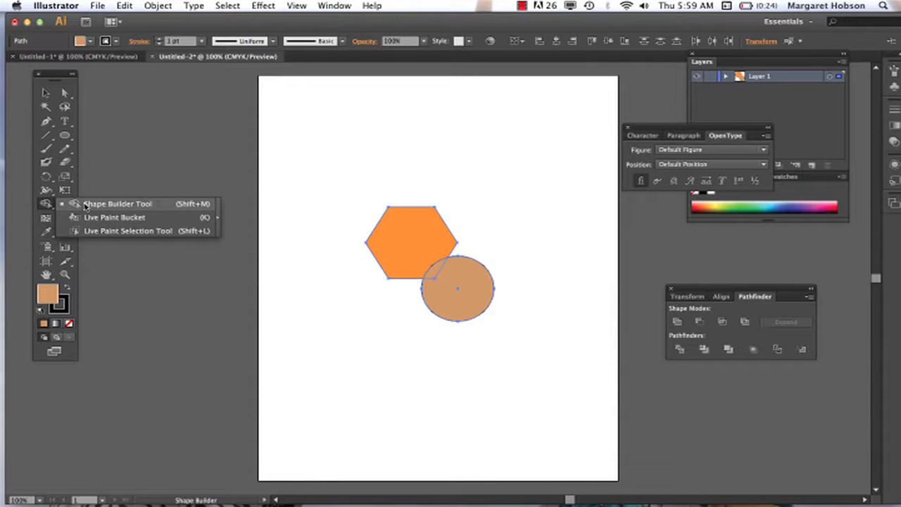
{"action": "left_click", "coordinate": [85, 205]}
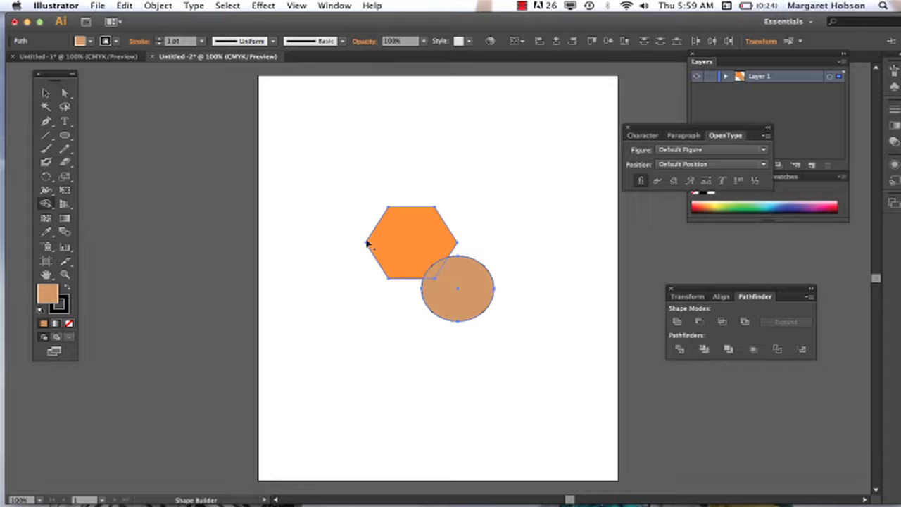
{"action": "left_click", "coordinate": [405, 239]}
Nudge the selected hexagon and ellipse slightly down with the Direct Selection tool active
{"action": "left_click", "coordinate": [64, 92]}
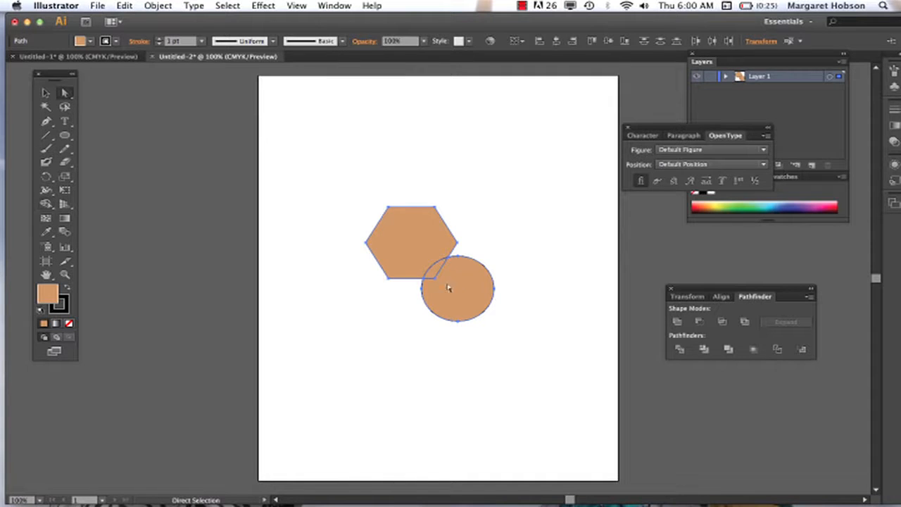
{"action": "key", "text": "Down"}
{"action": "key", "text": "Down"}
{"action": "key", "text": "Down"}
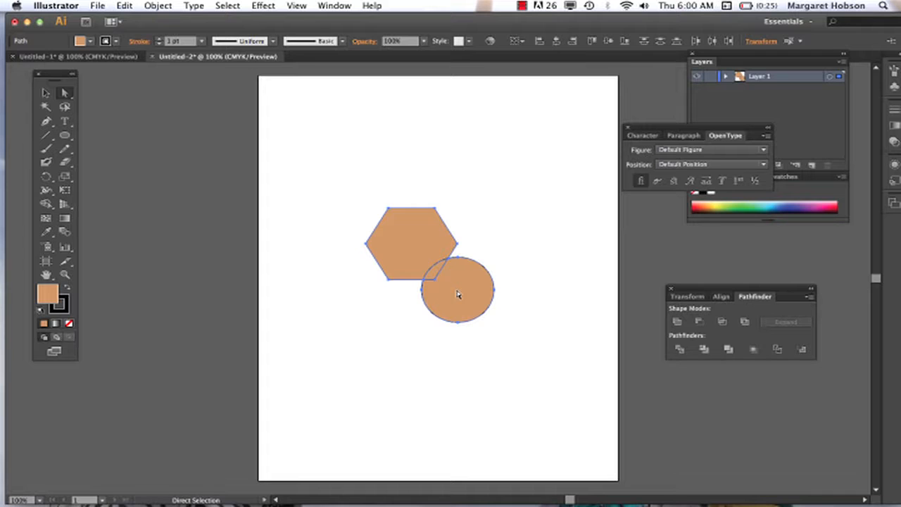
{"action": "left_click", "coordinate": [157, 6]}
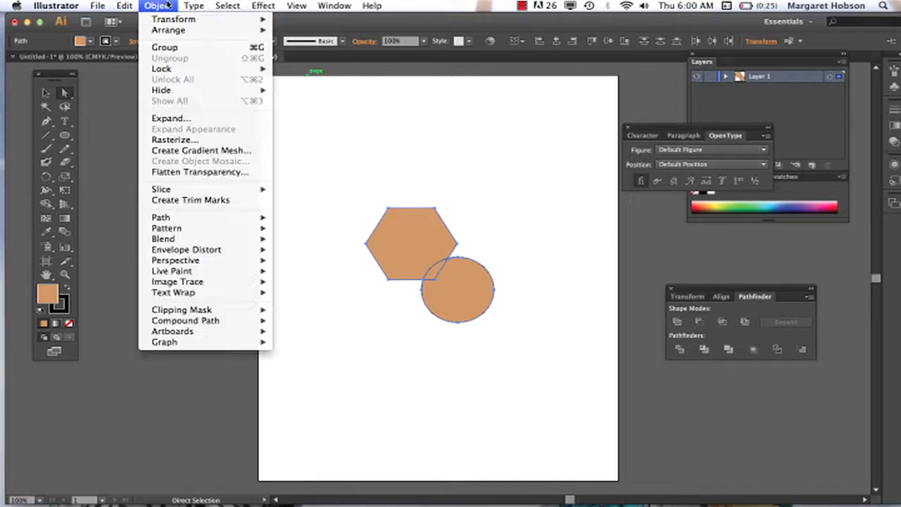
{"action": "left_click", "coordinate": [312, 201]}
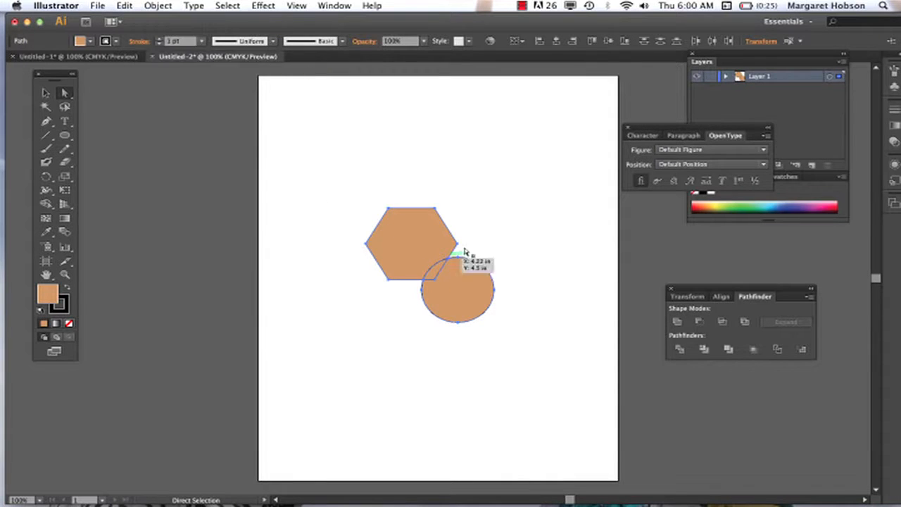
Nudge the hexagon piece up and left, away from the ellipse and their overlapping piece
{"action": "left_click", "coordinate": [533, 213]}
{"action": "left_click", "coordinate": [402, 230]}
{"action": "key", "text": "Up"}
{"action": "key", "text": "Up"}
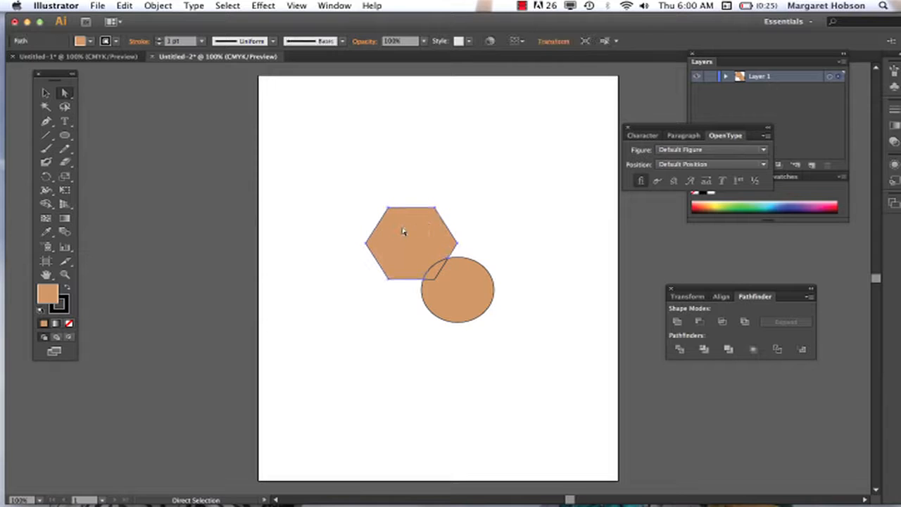
{"action": "key", "text": "Left"}
{"action": "key", "text": "Left"}
{"action": "key", "text": "Left"}
{"action": "key", "text": "Left"}
{"action": "key", "text": "Up"}
{"action": "key", "text": "Left"}
{"action": "key", "text": "Up"}
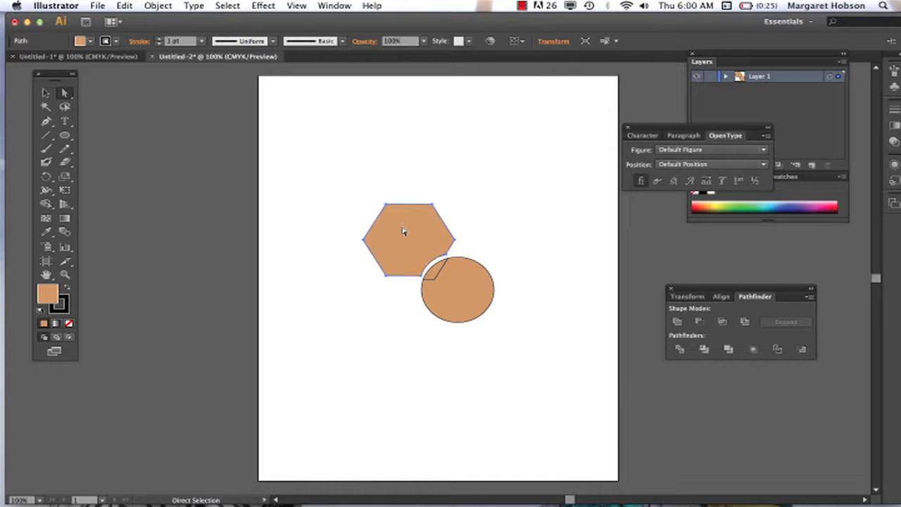
{"action": "key", "text": "Left"}
{"action": "key", "text": "Left"}
{"action": "key", "text": "Up"}
{"action": "key", "text": "Up"}
{"action": "key", "text": "Left"}
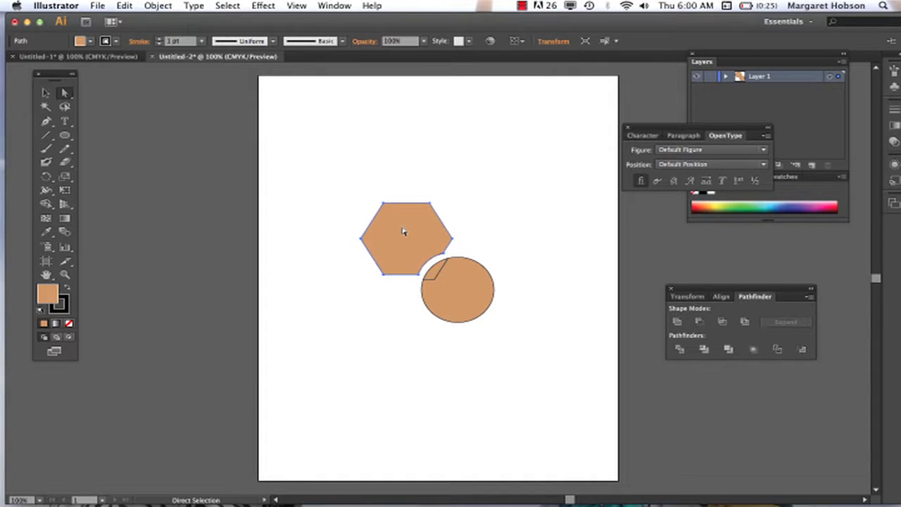
Select the small overlap piece between the hexagon and the ellipse and nudge it up and left
{"action": "left_click", "coordinate": [431, 274]}
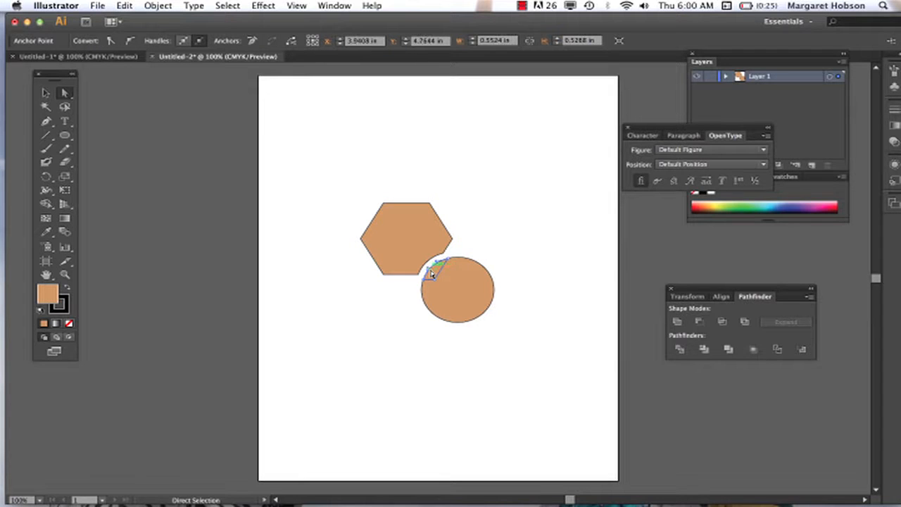
{"action": "left_click", "coordinate": [433, 275]}
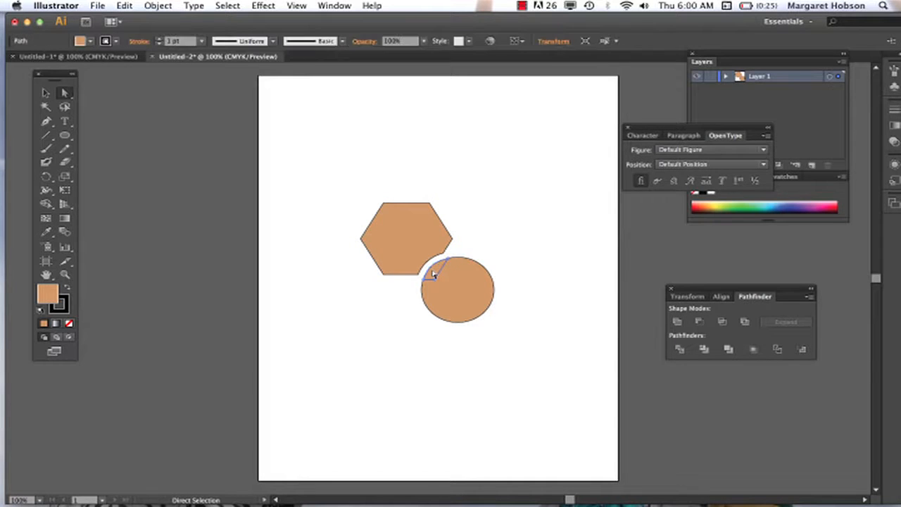
{"action": "key", "text": "Up"}
{"action": "key", "text": "Left"}
{"action": "key", "text": "Up"}
{"action": "key", "text": "Left"}
{"action": "key", "text": "Up"}
{"action": "key", "text": "Left"}
Add the ellipse to the selection, nudge both pieces slightly right and down, and deselect them
{"action": "left_click", "coordinate": [465, 287], "text": "shift"}
{"action": "key", "text": "Right"}
{"action": "key", "text": "Right"}
{"action": "key", "text": "Down"}
{"action": "left_click", "coordinate": [310, 362]}
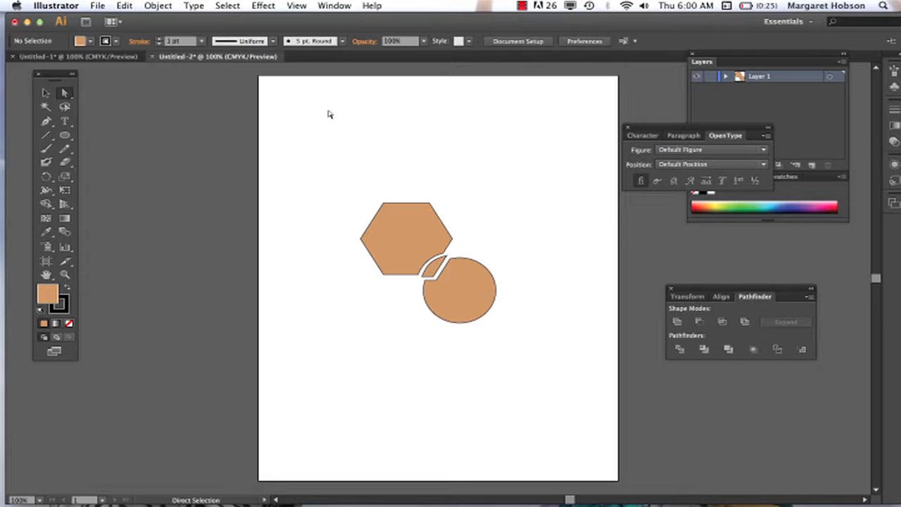
Select all three separated pieces, move them to the artboard's lower-left corner, and deselect them
{"action": "left_click_drag", "start_coordinate": [329, 185], "coordinate": [575, 409]}
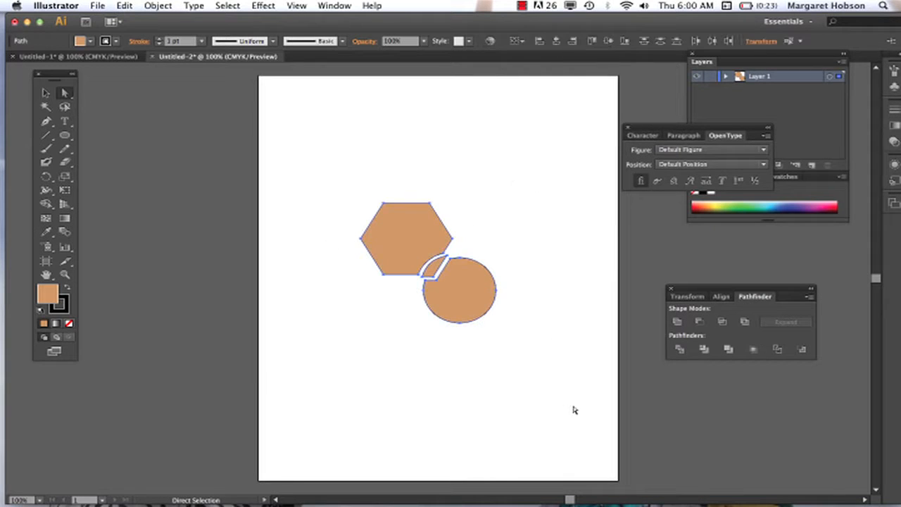
{"action": "left_click_drag", "start_coordinate": [424, 240], "coordinate": [328, 384]}
{"action": "left_click", "coordinate": [446, 379]}
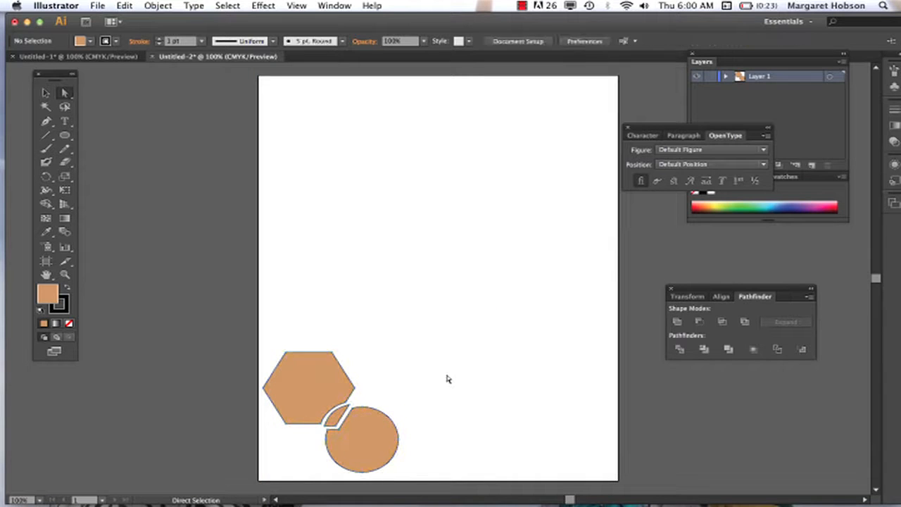
{"action": "left_click", "coordinate": [65, 136]}
{"action": "left_click", "coordinate": [309, 221]}
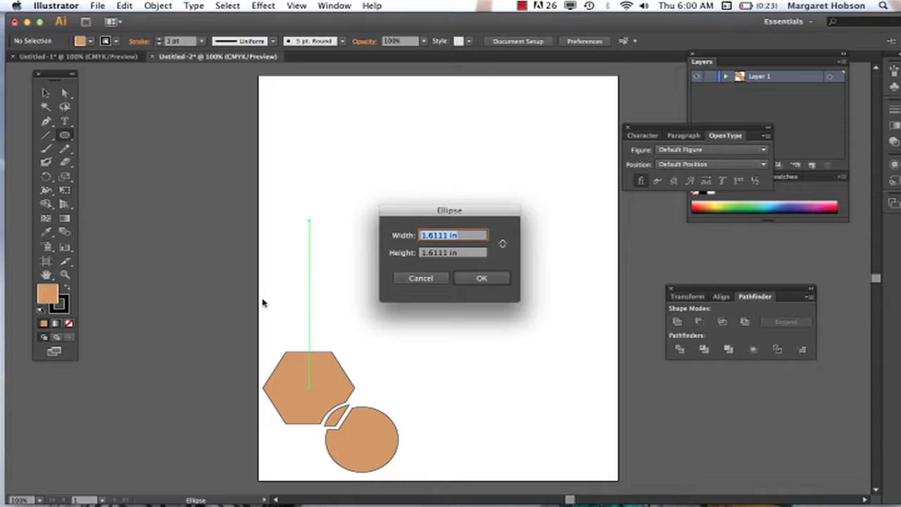
{"action": "left_click", "coordinate": [420, 278]}
{"action": "key", "text": "v"}
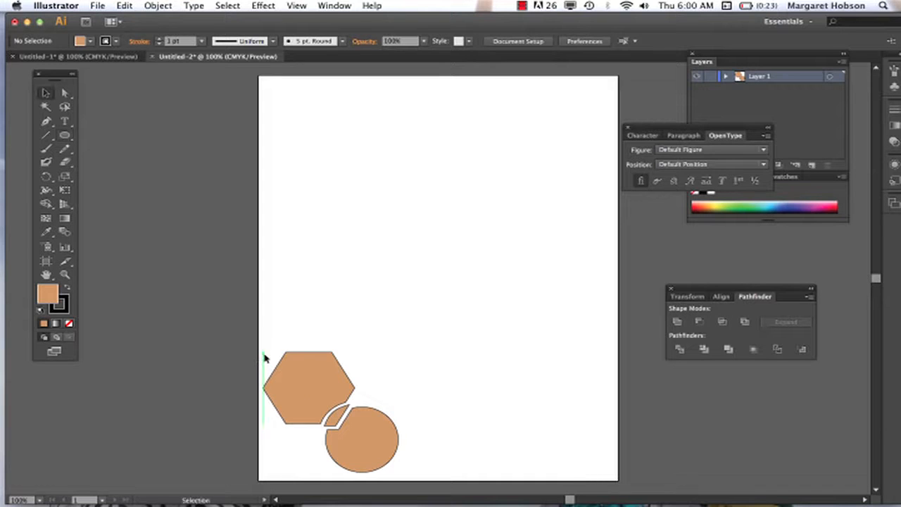
Change the hexagon piece's fill to a pinkish purple and deselect it
{"action": "left_click", "coordinate": [270, 380]}
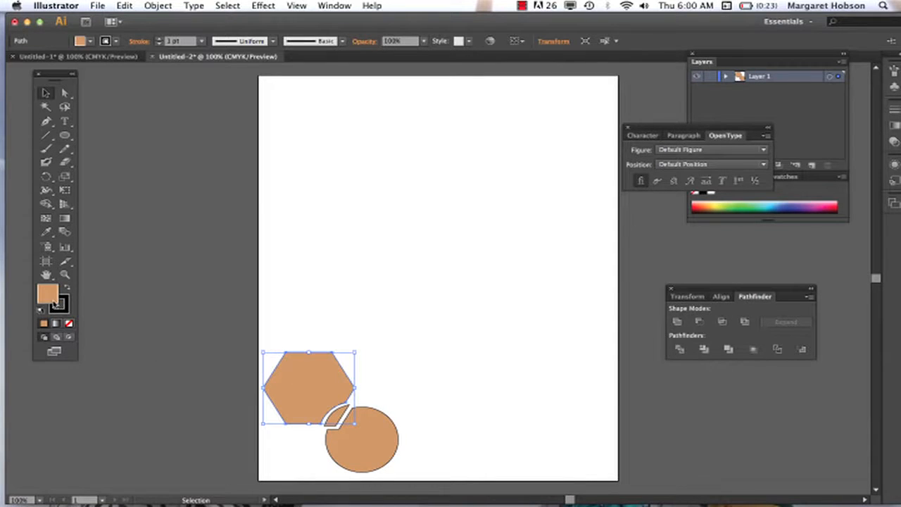
{"action": "double_click", "coordinate": [49, 295]}
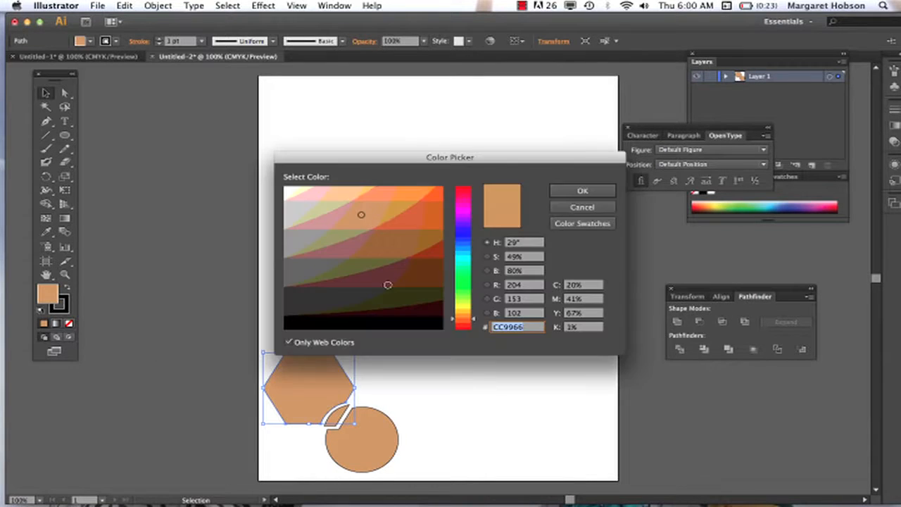
{"action": "left_click", "coordinate": [463, 213]}
{"action": "left_click", "coordinate": [558, 192]}
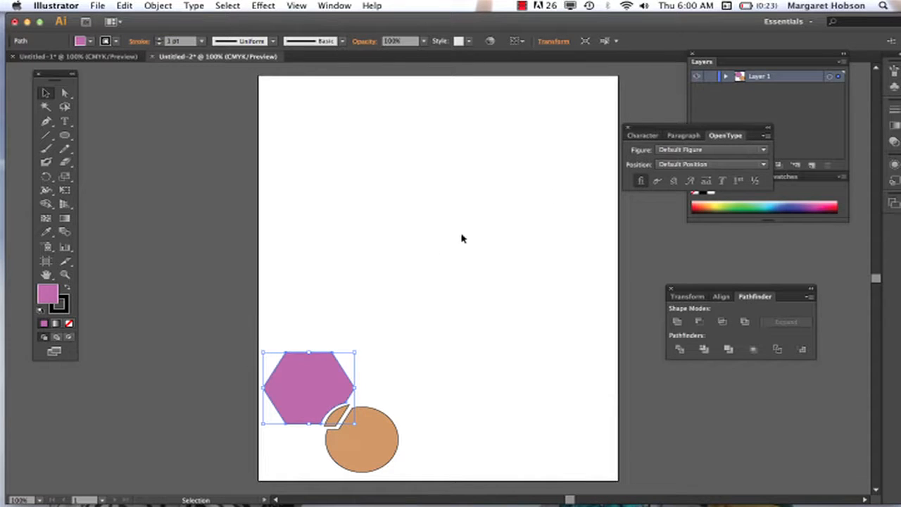
{"action": "left_click", "coordinate": [420, 251]}
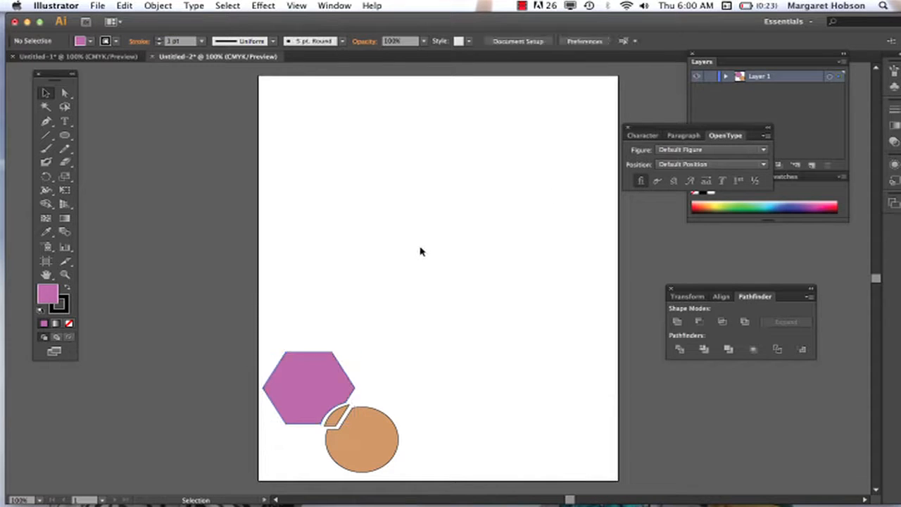
Change the ellipse piece's fill colour to 9966CC and deselect it
{"action": "left_click", "coordinate": [362, 432]}
{"action": "double_click", "coordinate": [49, 294]}
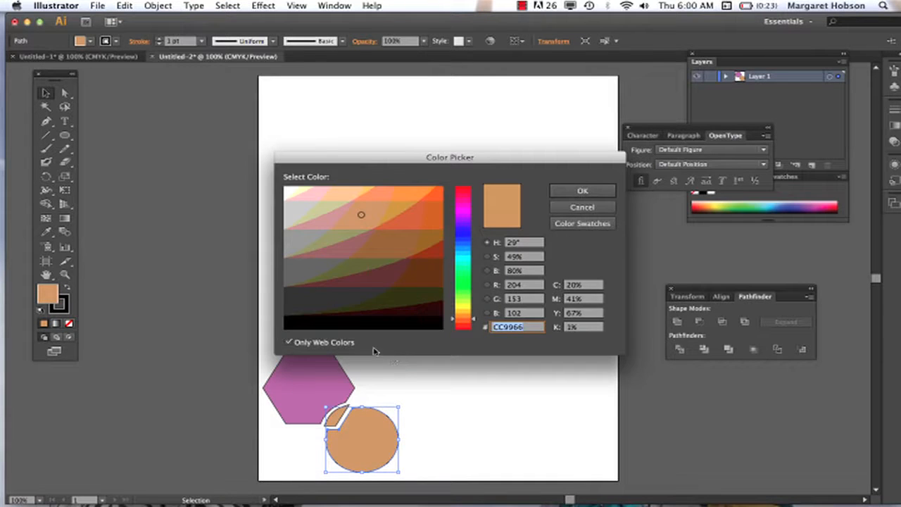
{"action": "left_click", "coordinate": [458, 219]}
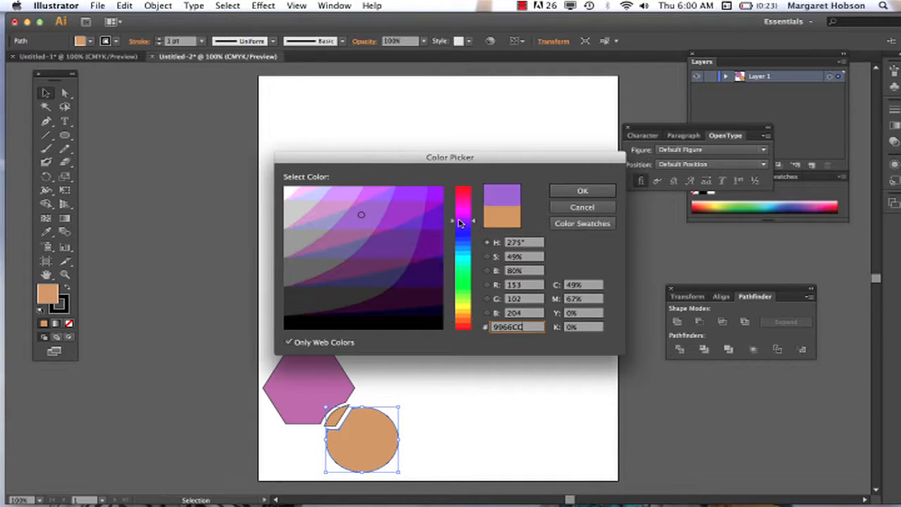
{"action": "left_click", "coordinate": [594, 194]}
{"action": "left_click", "coordinate": [458, 230]}
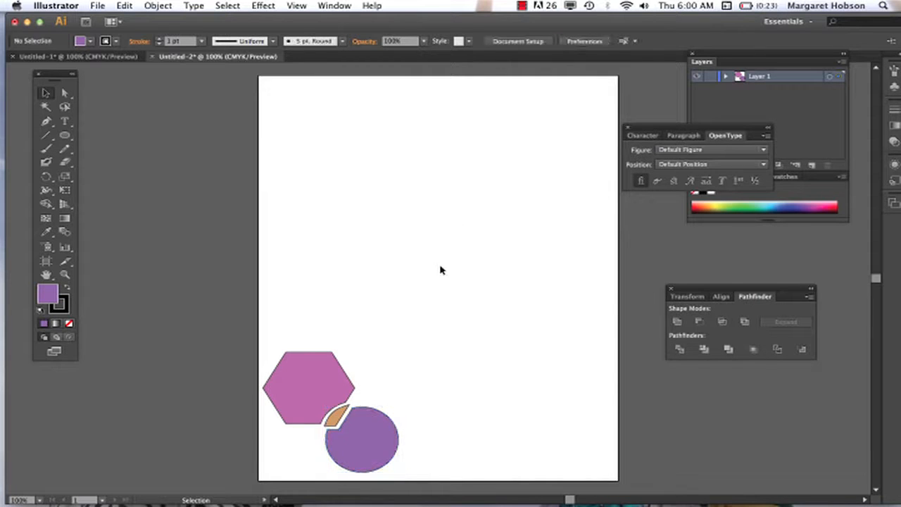
Draw three overlapping purple ellipses in the upper part of the artboard, the third one smaller
{"action": "left_click", "coordinate": [64, 134]}
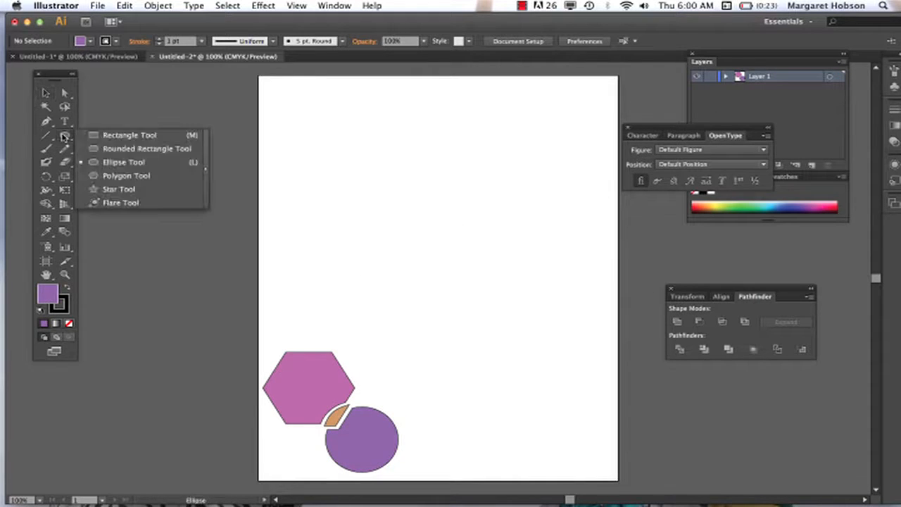
{"action": "left_click", "coordinate": [109, 162]}
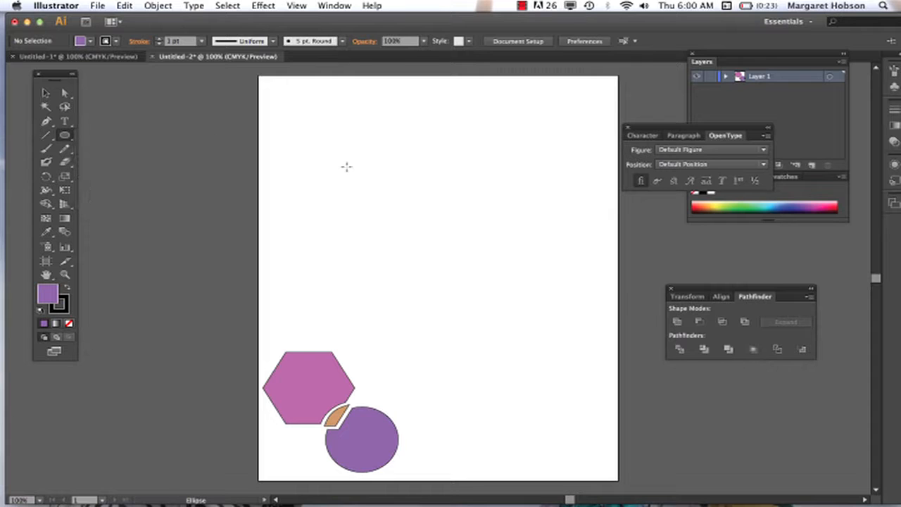
{"action": "left_click_drag", "start_coordinate": [324, 126], "coordinate": [446, 219]}
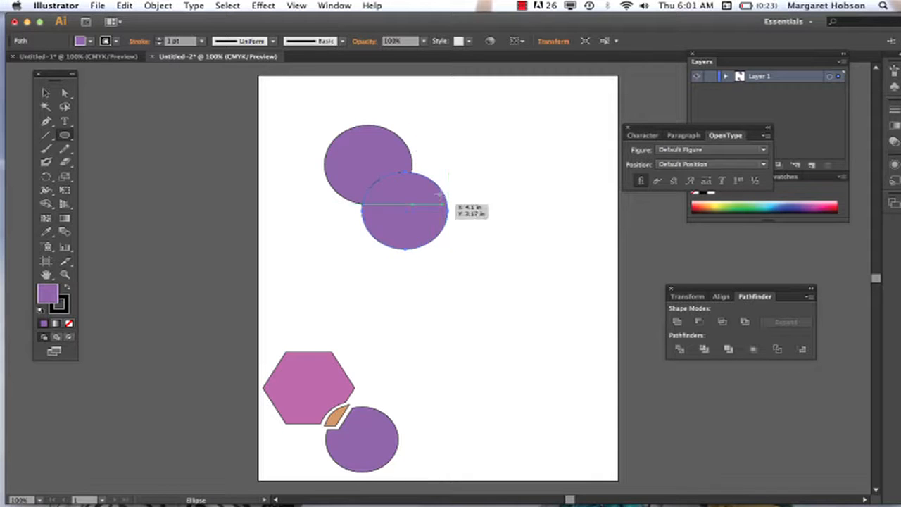
{"action": "left_click_drag", "start_coordinate": [385, 138], "coordinate": [446, 189]}
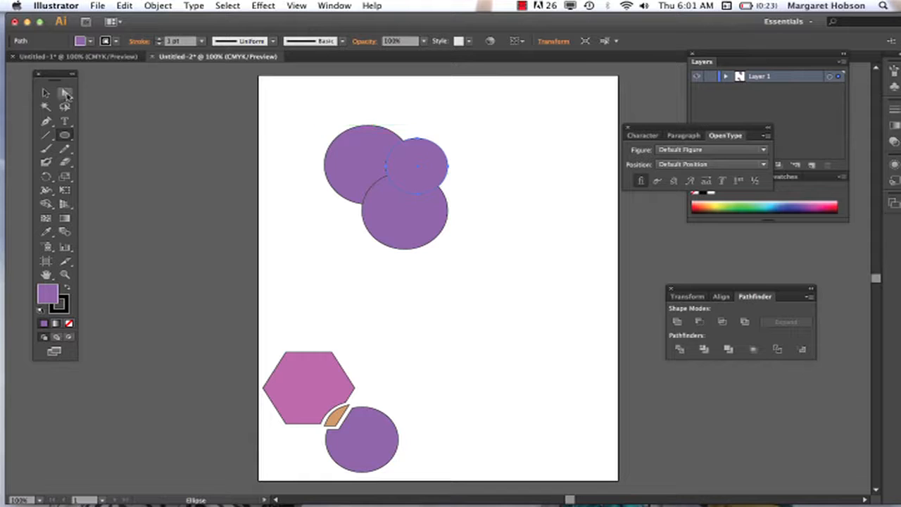
Copy the three overlapping ellipses, paste duplicates, and move the offset duplicate cluster to the artboard's lower-right area
{"action": "left_click", "coordinate": [46, 92]}
{"action": "left_click_drag", "start_coordinate": [303, 114], "coordinate": [483, 254]}
{"action": "left_click", "coordinate": [125, 5]}
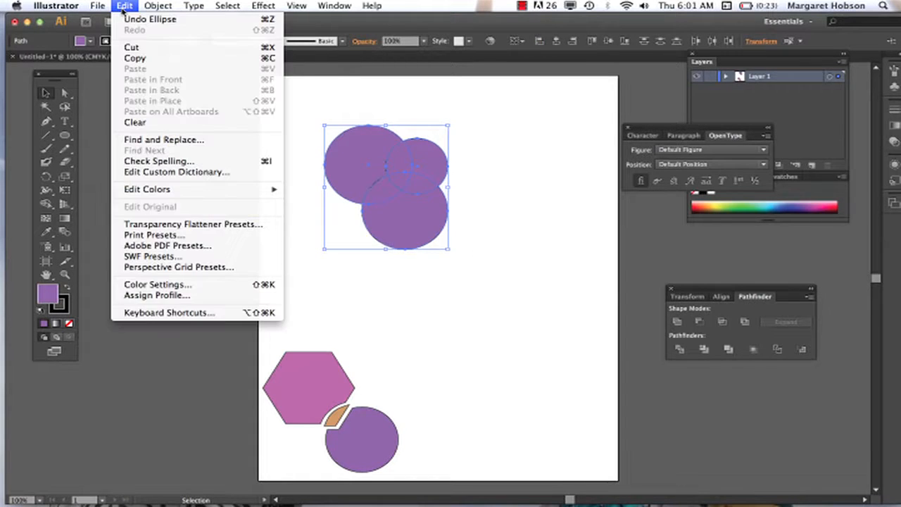
{"action": "left_click", "coordinate": [126, 6]}
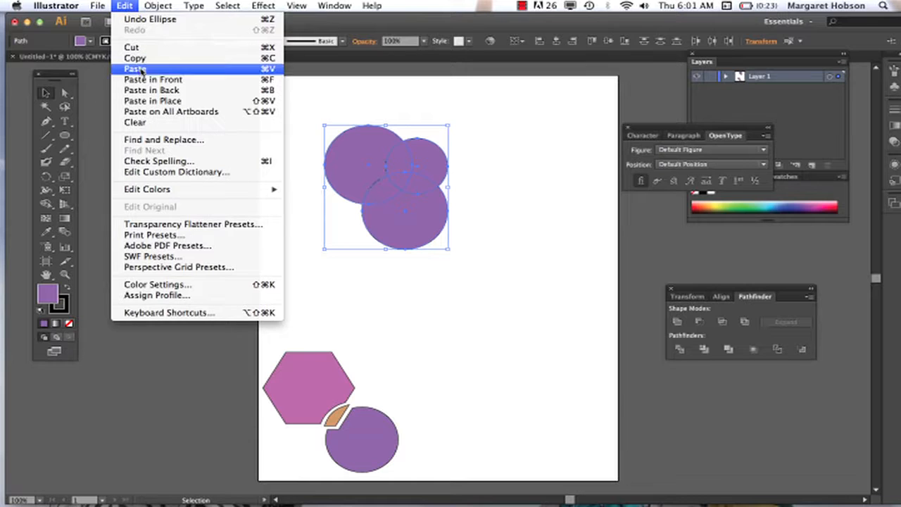
{"action": "left_click", "coordinate": [142, 80]}
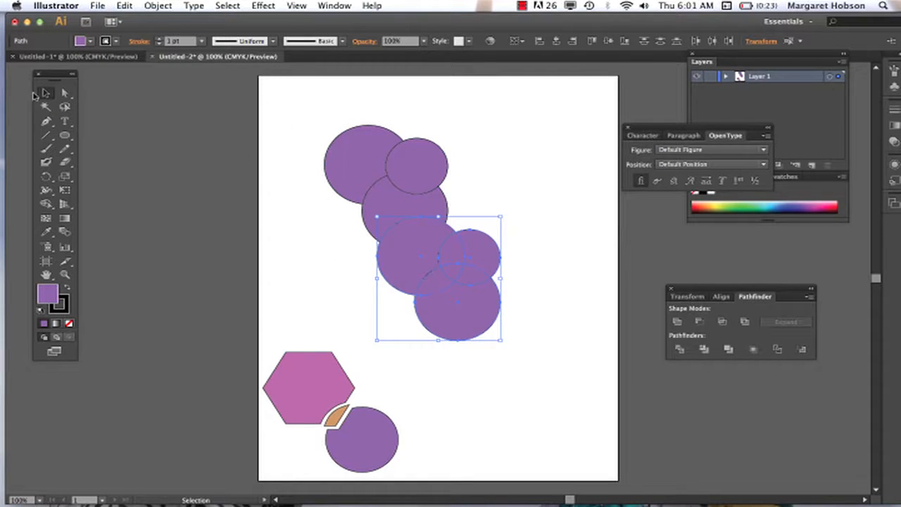
{"action": "left_click_drag", "start_coordinate": [417, 263], "coordinate": [501, 368]}
Pull the duplicate ellipses off the upper cluster and arrange them as an overlapping vertical stack in the artboard's upper-right area
{"action": "left_click_drag", "start_coordinate": [412, 175], "coordinate": [352, 161]}
{"action": "left_click", "coordinate": [495, 203]}
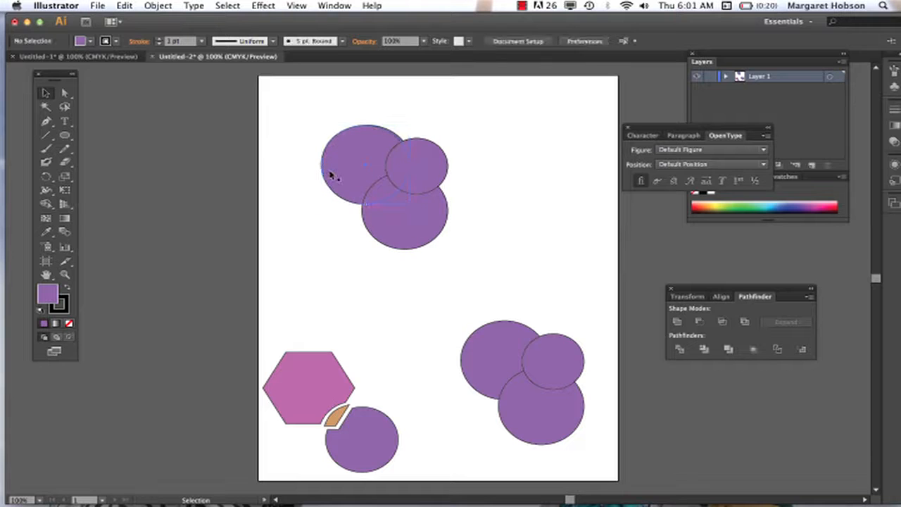
{"action": "left_click", "coordinate": [356, 147]}
{"action": "left_click", "coordinate": [266, 124]}
{"action": "left_click_drag", "start_coordinate": [376, 152], "coordinate": [301, 163]}
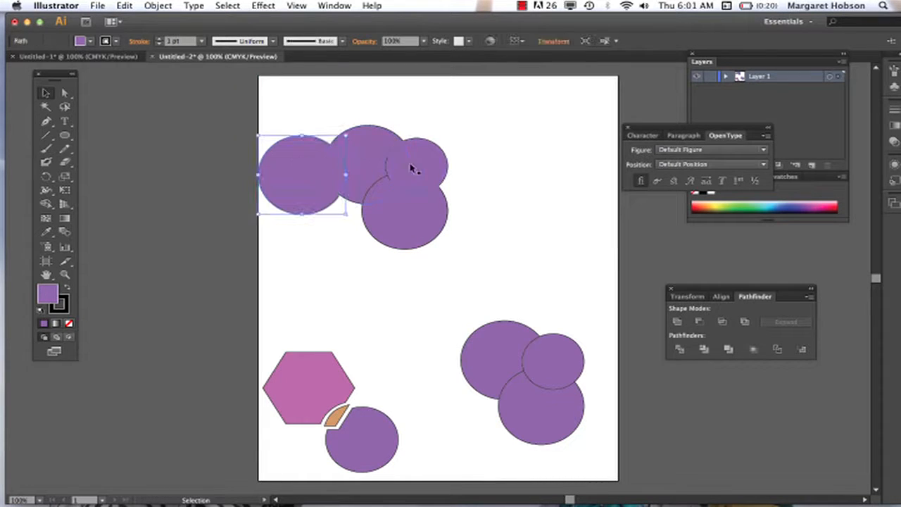
{"action": "left_click_drag", "start_coordinate": [412, 169], "coordinate": [541, 157]}
{"action": "left_click_drag", "start_coordinate": [404, 231], "coordinate": [553, 239]}
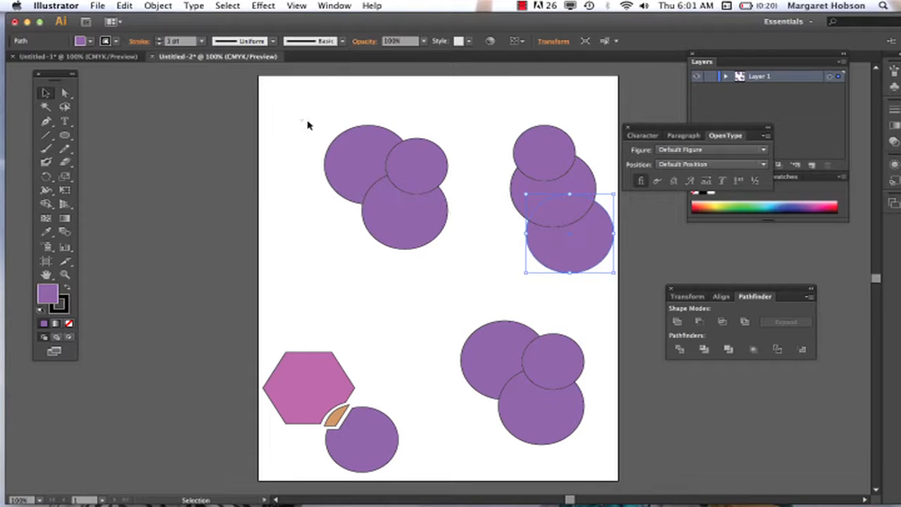
Move the original ellipse cluster to the artboard's upper-left corner and shift the vertical stack up and left
{"action": "left_click_drag", "start_coordinate": [308, 125], "coordinate": [466, 251]}
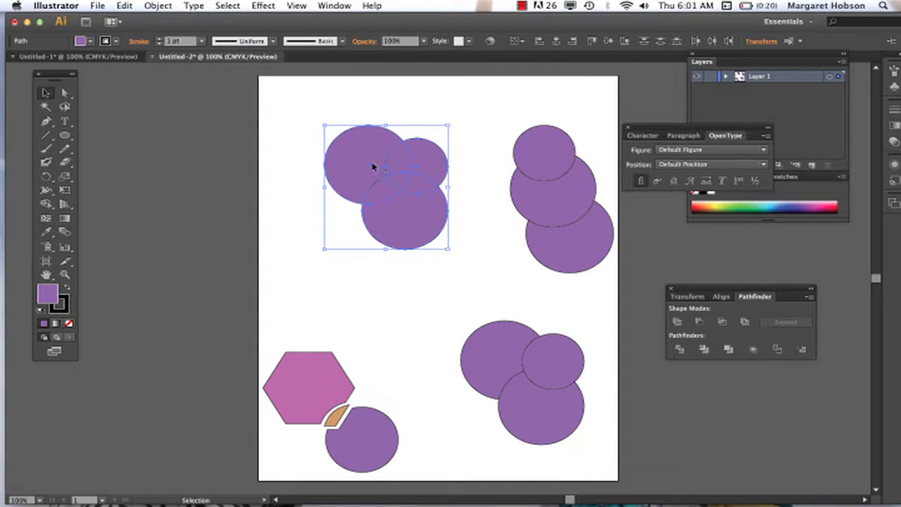
{"action": "left_click_drag", "start_coordinate": [373, 167], "coordinate": [324, 152]}
{"action": "left_click_drag", "start_coordinate": [496, 122], "coordinate": [607, 266]}
{"action": "left_click_drag", "start_coordinate": [553, 171], "coordinate": [483, 116]}
{"action": "left_click_drag", "start_coordinate": [420, 303], "coordinate": [598, 461]}
{"action": "left_click", "coordinate": [402, 344]}
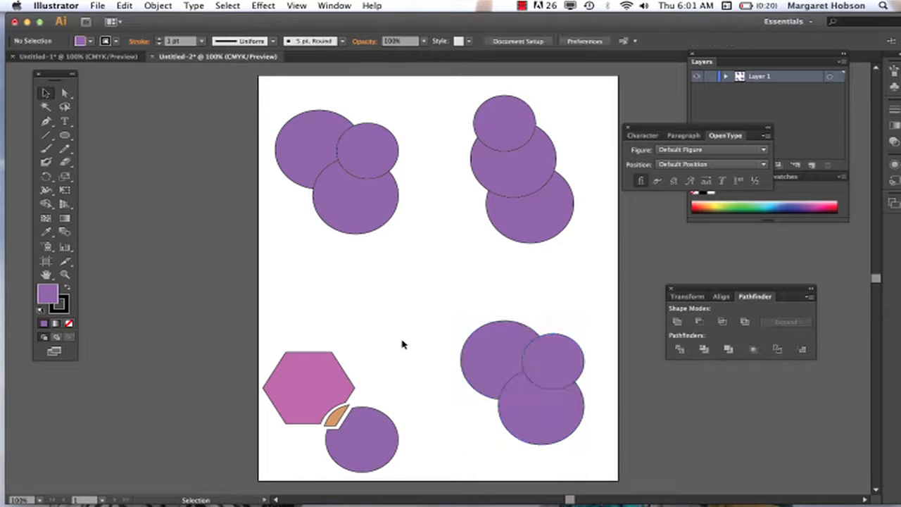
Select the three upper-left ellipses, merge the large and lower ones with the Shape Builder tool, and deselect
{"action": "left_click", "coordinate": [306, 138]}
{"action": "left_click", "coordinate": [350, 140], "text": "shift"}
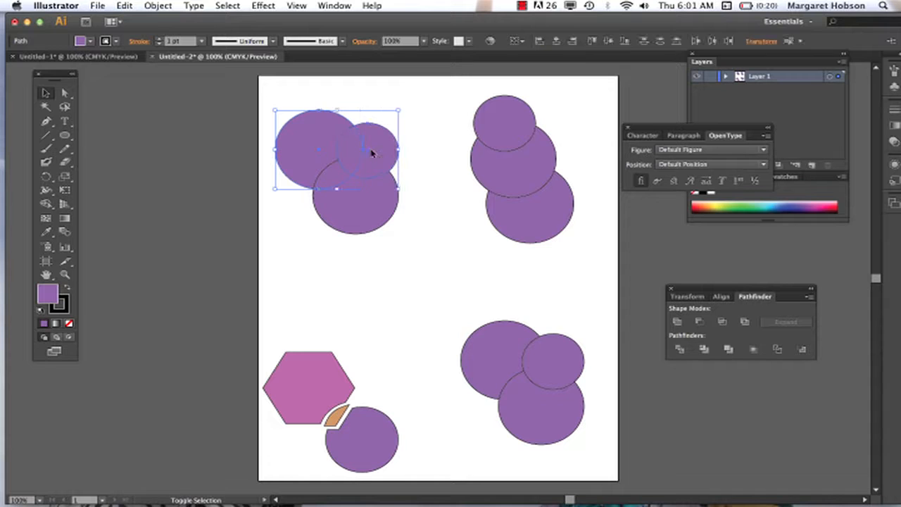
{"action": "left_click", "coordinate": [362, 221], "text": "shift"}
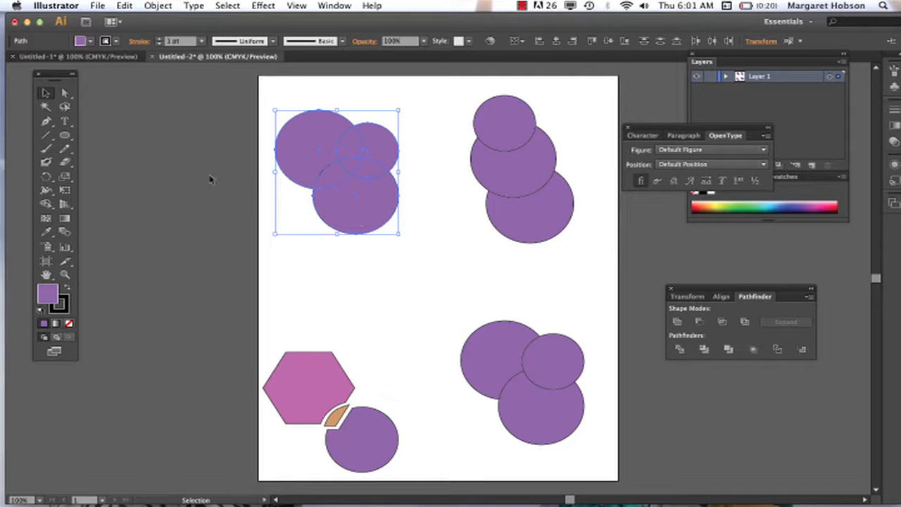
{"action": "left_click", "coordinate": [50, 206]}
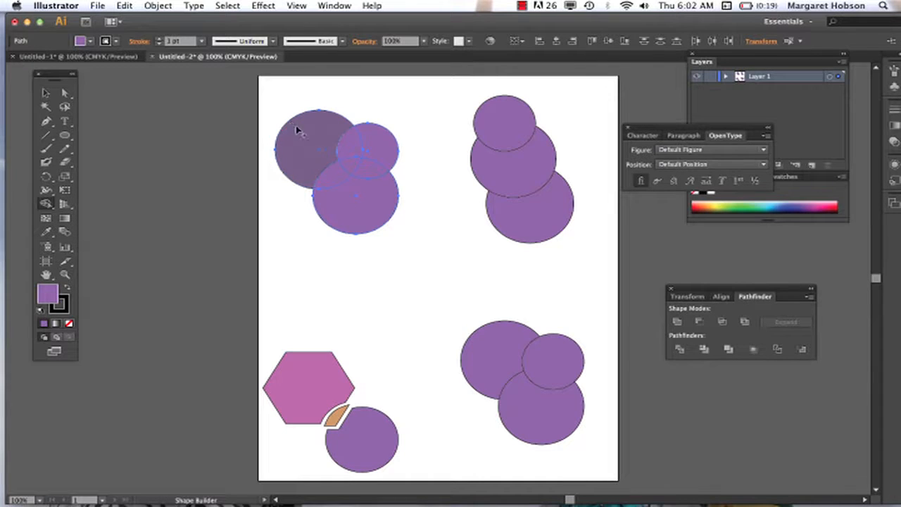
{"action": "mouse_move", "coordinate": [297, 129]}
{"action": "left_mouse_down"}
{"action": "mouse_move", "coordinate": [361, 181]}
{"action": "mouse_move", "coordinate": [390, 224]}
{"action": "left_mouse_up"}
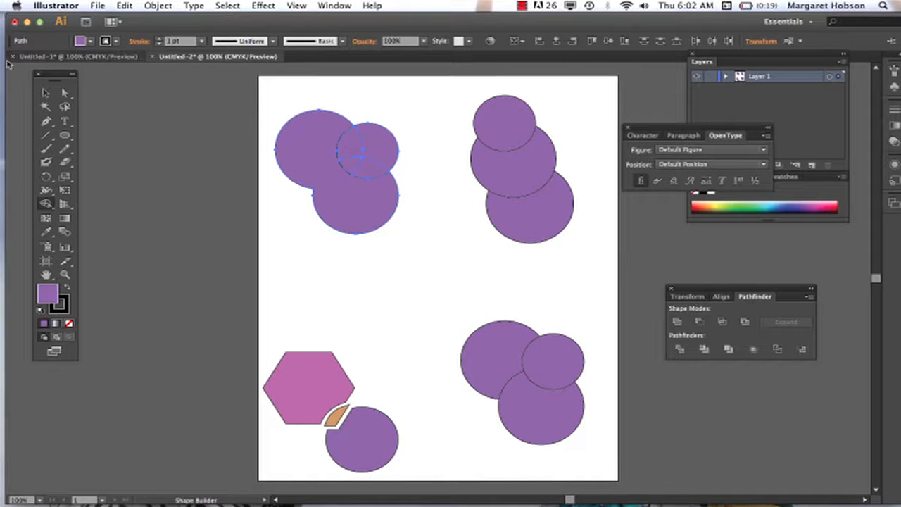
{"action": "left_click", "coordinate": [45, 93]}
{"action": "left_click", "coordinate": [335, 278]}
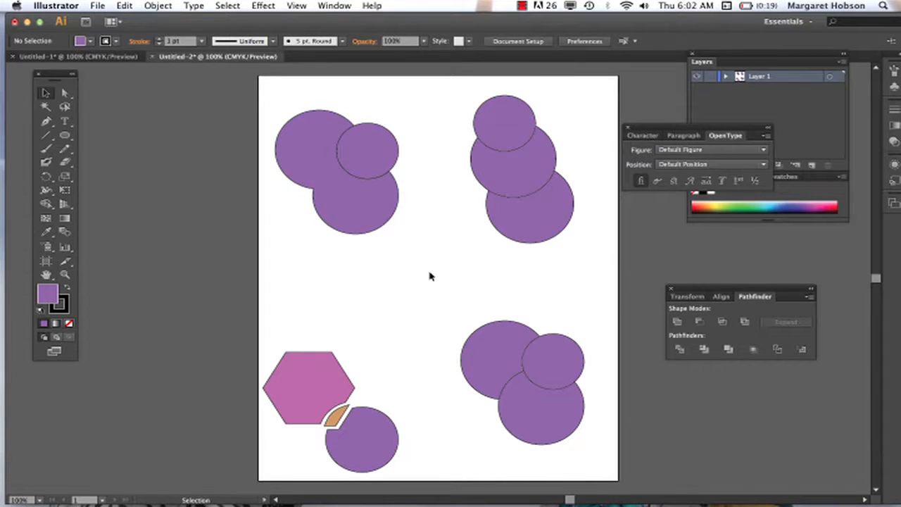
Select the small ellipse in the upper-left cluster and nudge it to the right
{"action": "left_click", "coordinate": [371, 159]}
{"action": "key", "text": "Right"}
{"action": "key", "text": "Right"}
{"action": "key", "text": "Right"}
{"action": "key", "text": "Right"}
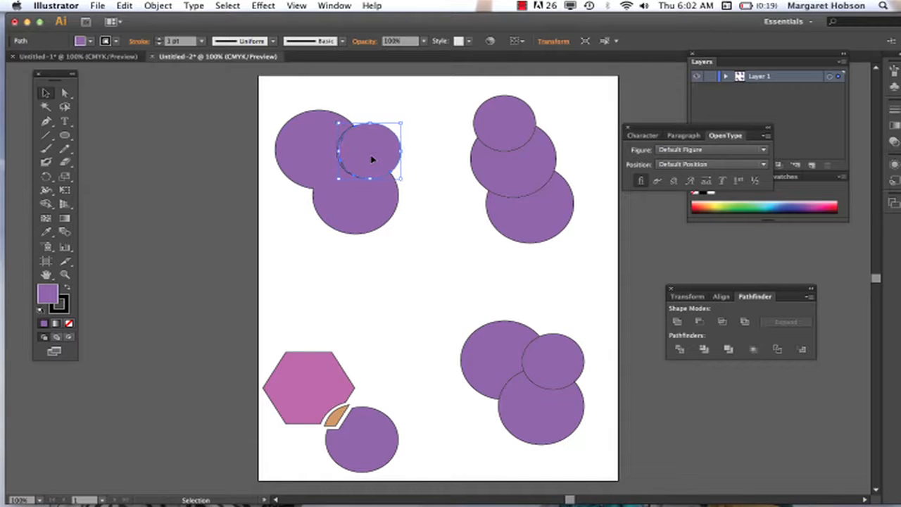
Nudge the small ellipse further right and up, and pull it clear of the upper-left cluster
{"action": "key", "text": "Up"}
{"action": "key", "text": "Up"}
{"action": "key", "text": "Right"}
{"action": "key", "text": "Right"}
{"action": "key", "text": "Right"}
{"action": "key", "text": "Right"}
{"action": "key", "text": "Right"}
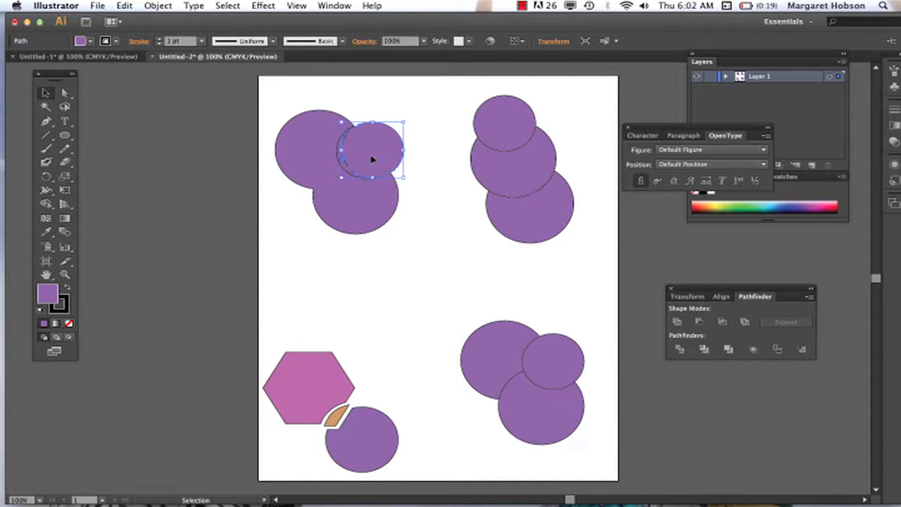
{"action": "key", "text": "Right"}
{"action": "key", "text": "Right"}
{"action": "key", "text": "Right"}
{"action": "key", "text": "Right"}
{"action": "key", "text": "Right"}
{"action": "key", "text": "Right"}
{"action": "key", "text": "Right"}
{"action": "key", "text": "Right"}
{"action": "key", "text": "Right"}
{"action": "key", "text": "Right"}
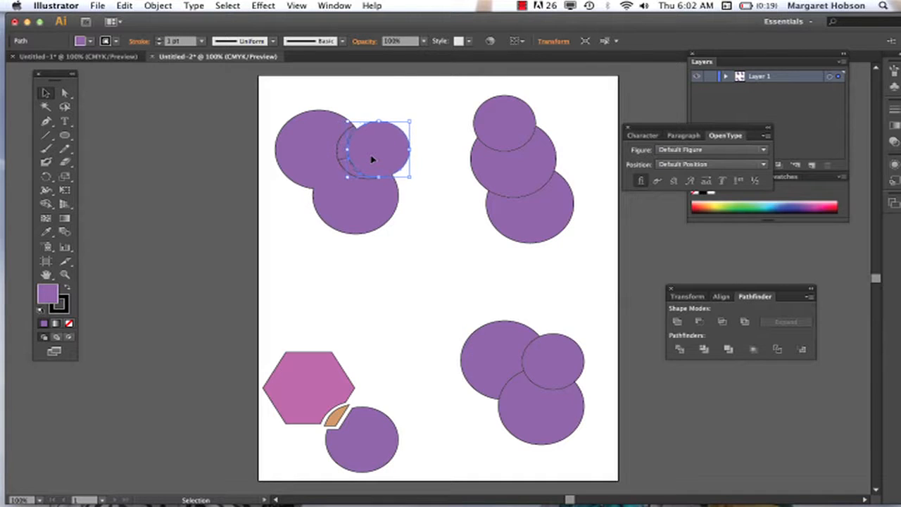
{"action": "key", "text": "Up"}
{"action": "key", "text": "Up"}
{"action": "key", "text": "Up"}
{"action": "key", "text": "Up"}
{"action": "key", "text": "Up"}
{"action": "key", "text": "Up"}
{"action": "key", "text": "Up"}
{"action": "key", "text": "Up"}
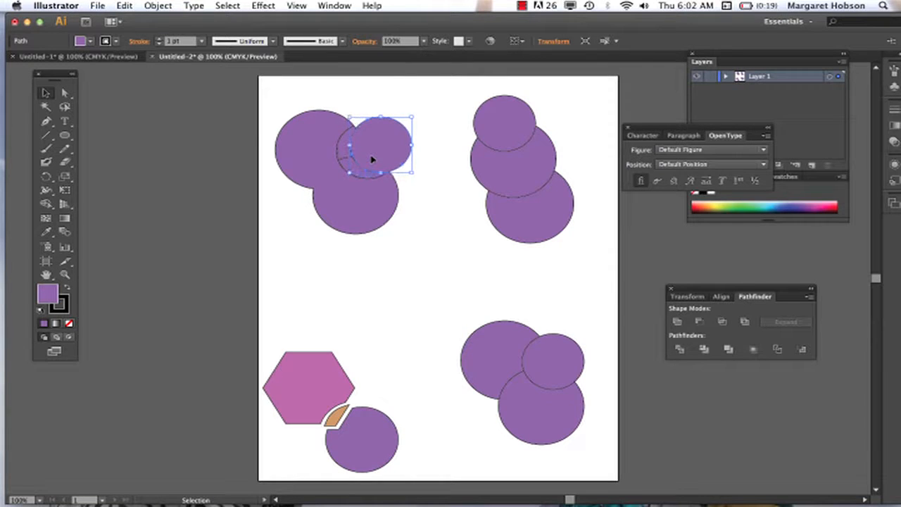
{"action": "key", "text": "Right"}
{"action": "key", "text": "Right"}
{"action": "key", "text": "Right"}
{"action": "key", "text": "Right"}
{"action": "key", "text": "Right"}
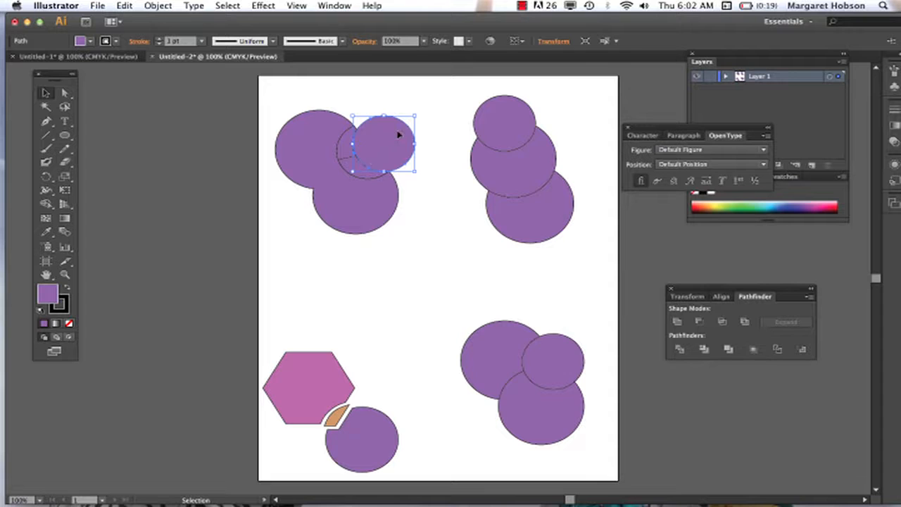
{"action": "left_click_drag", "start_coordinate": [399, 134], "coordinate": [422, 125]}
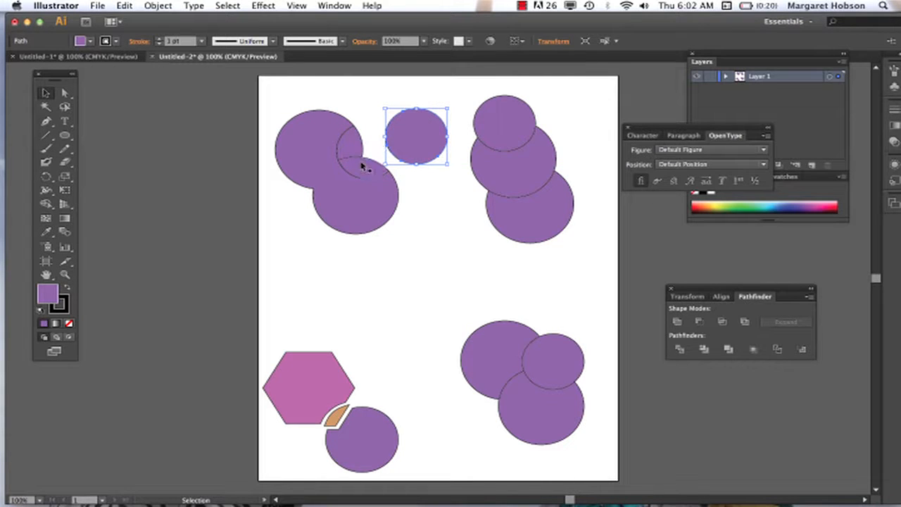
Try to pull the overlap pieces out of the upper-left merged shape, and undo those moves
{"action": "left_click", "coordinate": [361, 167]}
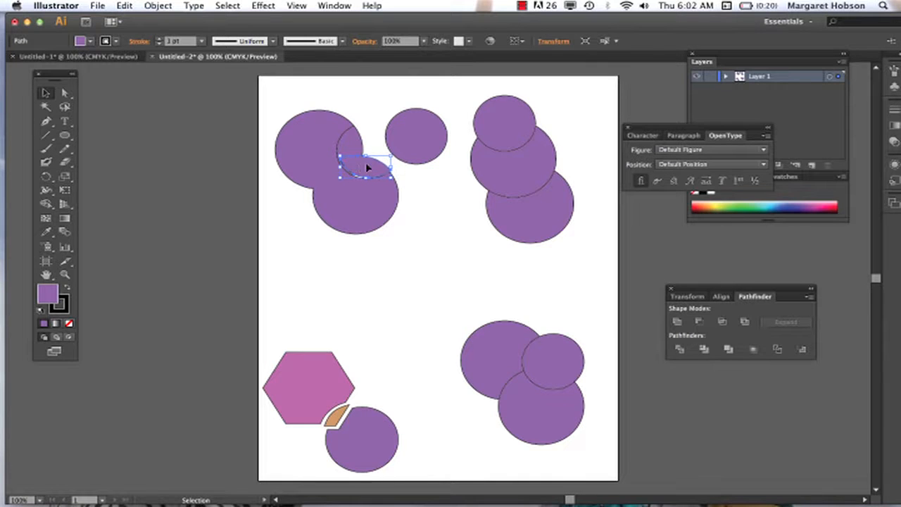
{"action": "left_click_drag", "start_coordinate": [363, 166], "coordinate": [416, 191]}
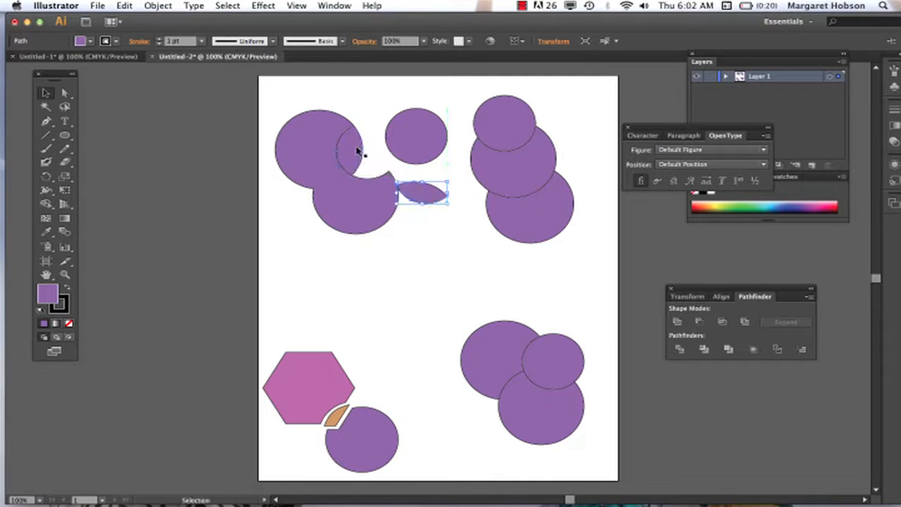
{"action": "left_click_drag", "start_coordinate": [362, 153], "coordinate": [378, 135]}
{"action": "key", "text": "ctrl+z"}
{"action": "key", "text": "ctrl+z"}
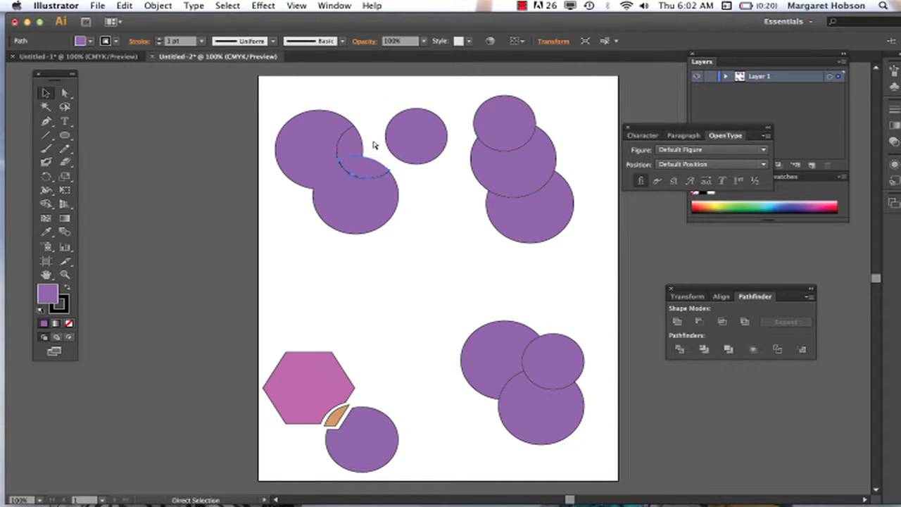
Move the small ellipse back over the overlap pieces of the upper-left cluster
{"action": "left_click", "coordinate": [413, 139]}
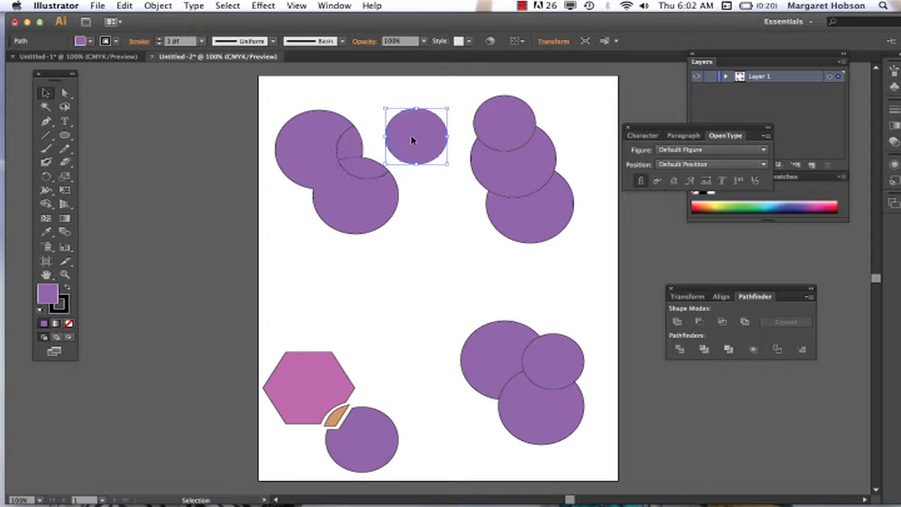
{"action": "left_click_drag", "start_coordinate": [412, 139], "coordinate": [365, 155]}
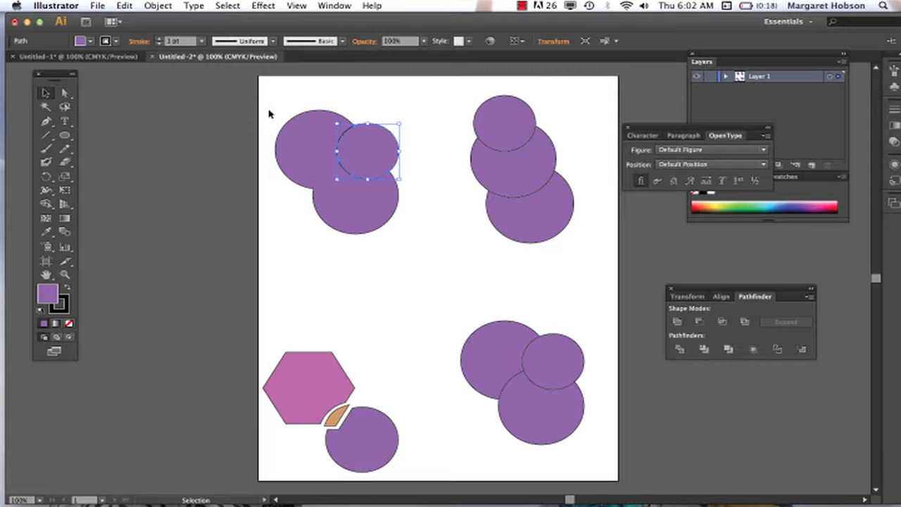
Select the upper-left cluster and split its overlaps into separate regions with the Shape Builder tool, undoing the deletion of the whole cluster
{"action": "left_click_drag", "start_coordinate": [259, 109], "coordinate": [437, 239]}
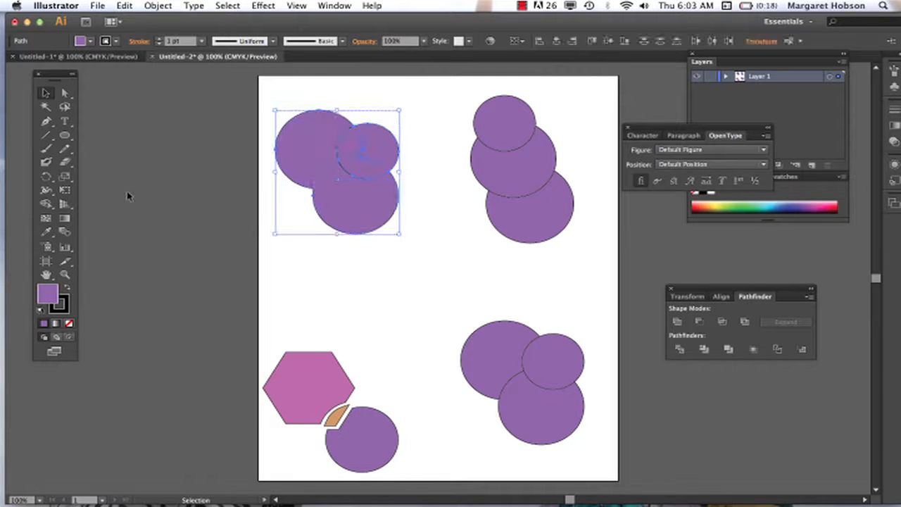
{"action": "left_click", "coordinate": [46, 203]}
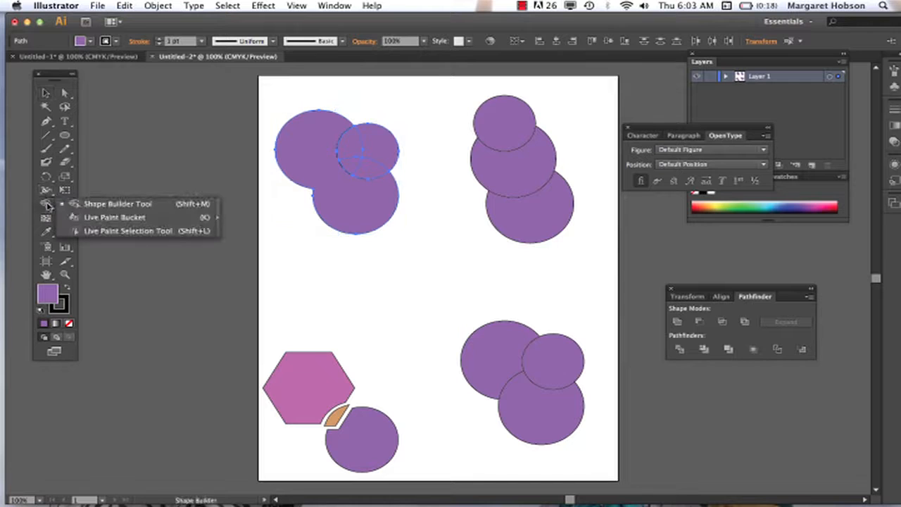
{"action": "left_click", "coordinate": [109, 204]}
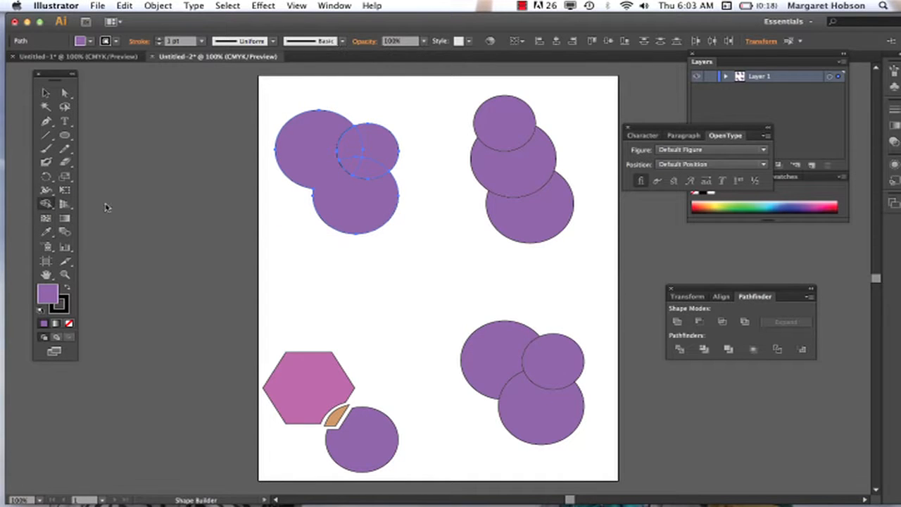
{"action": "left_click", "coordinate": [352, 152]}
{"action": "key", "text": "Delete"}
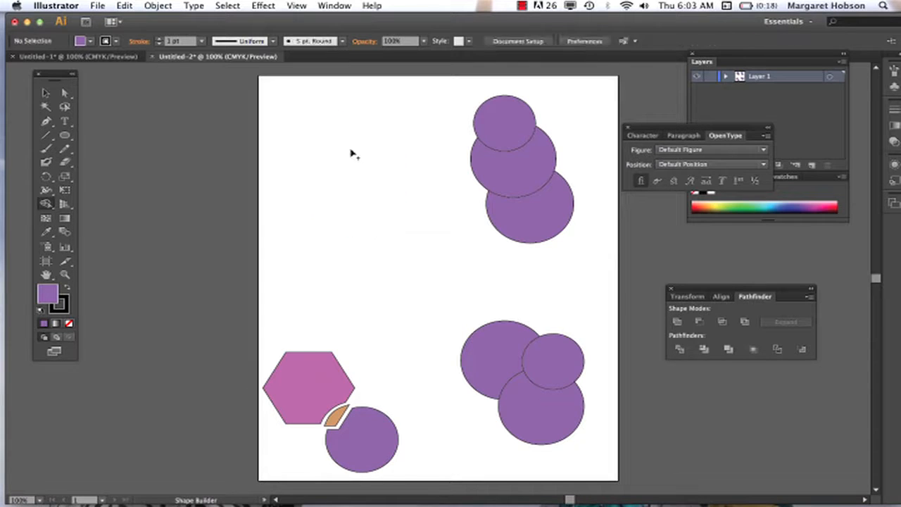
{"action": "key", "text": "ctrl+z"}
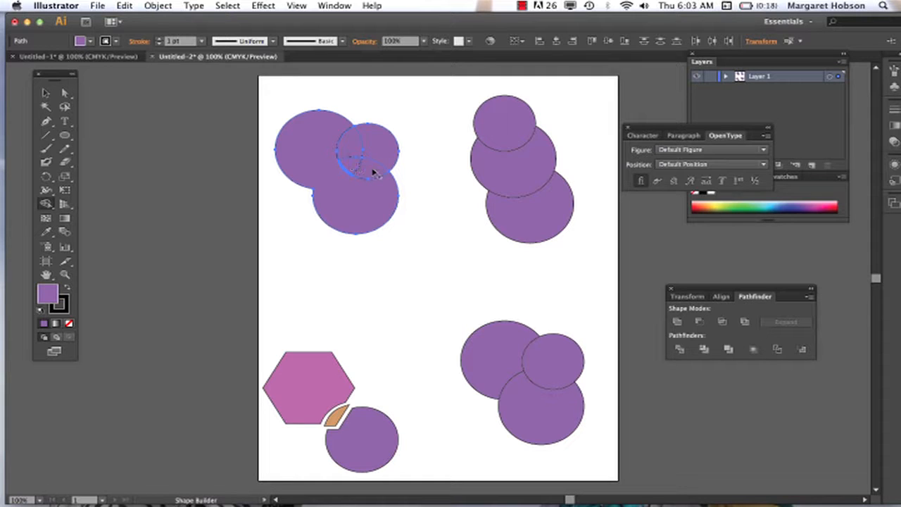
{"action": "left_click_drag", "start_coordinate": [373, 171], "coordinate": [384, 145]}
Delete the two regions where the small ellipse overlaps only the large ellipse and only the lower ellipse in the upper-left cluster
{"action": "left_click", "coordinate": [46, 92]}
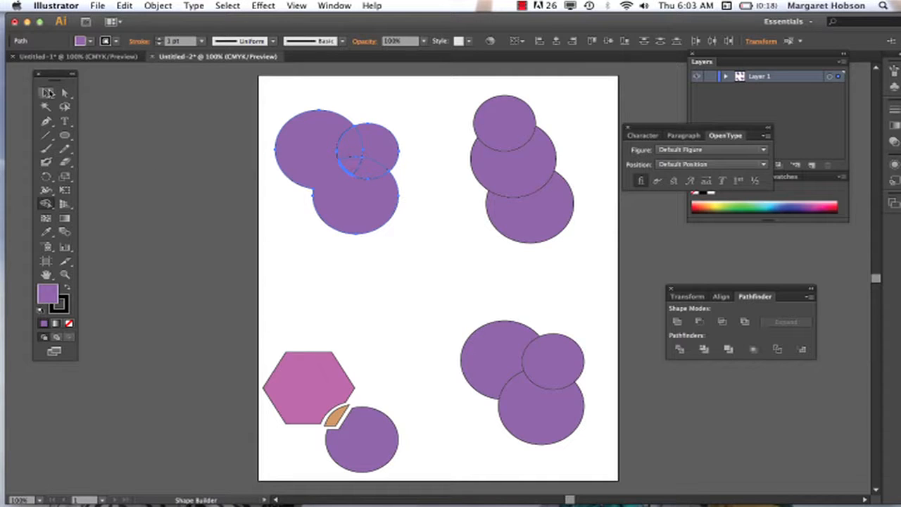
{"action": "left_click", "coordinate": [309, 262]}
{"action": "left_click", "coordinate": [349, 147]}
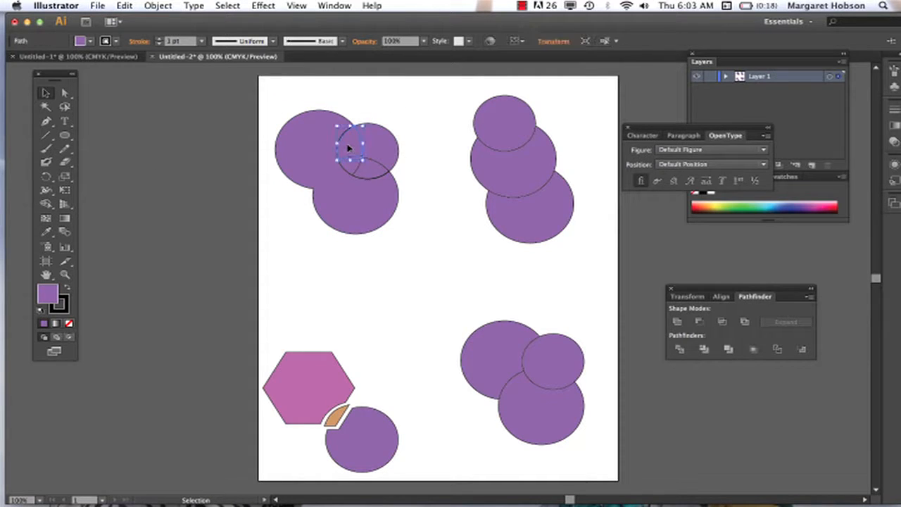
{"action": "key", "text": "Delete"}
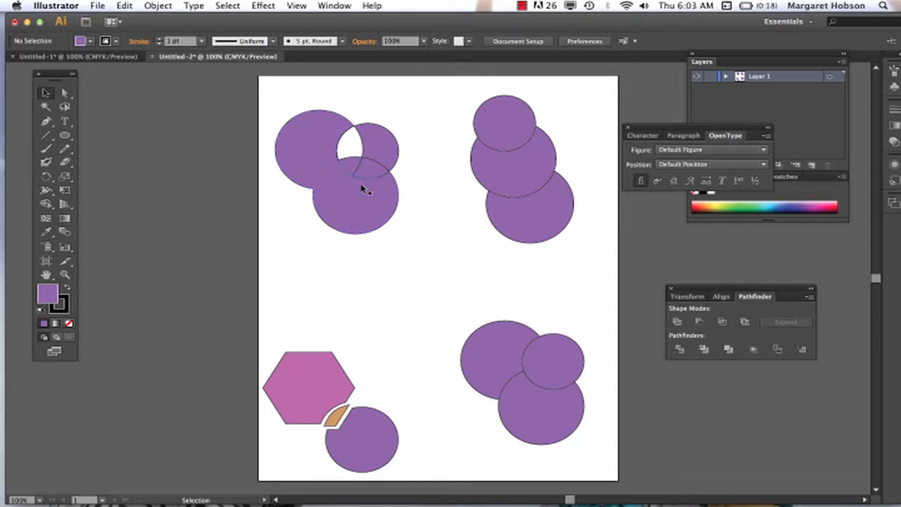
{"action": "left_click", "coordinate": [374, 169]}
{"action": "key", "text": "Delete"}
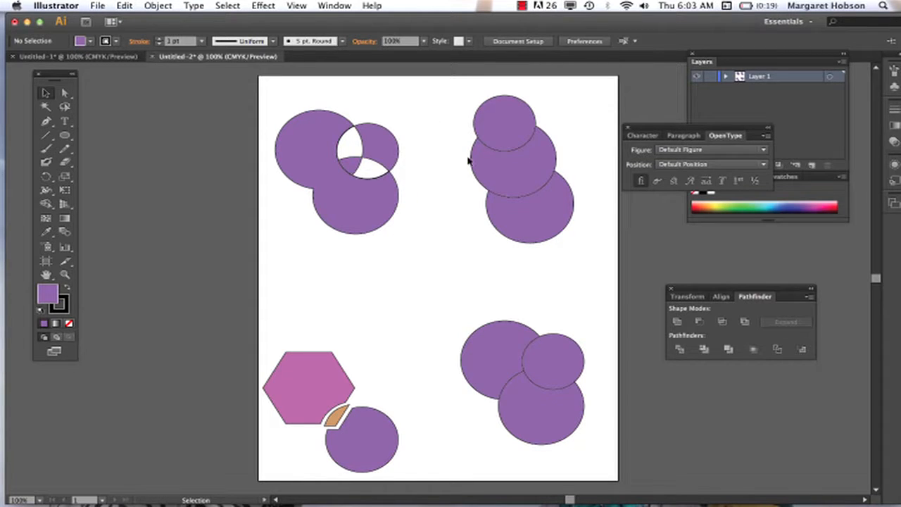
{"action": "left_click_drag", "start_coordinate": [446, 96], "coordinate": [585, 255]}
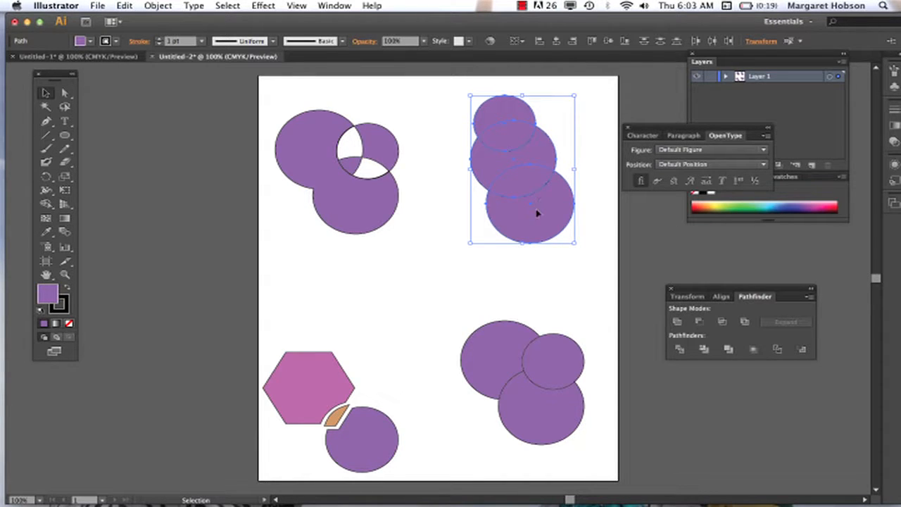
{"action": "left_click", "coordinate": [529, 291]}
{"action": "left_click", "coordinate": [530, 228]}
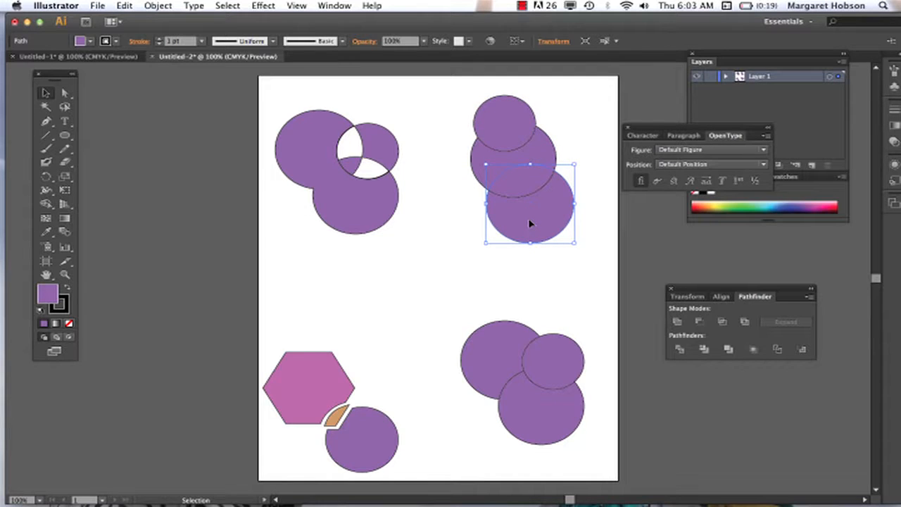
{"action": "left_click", "coordinate": [433, 234]}
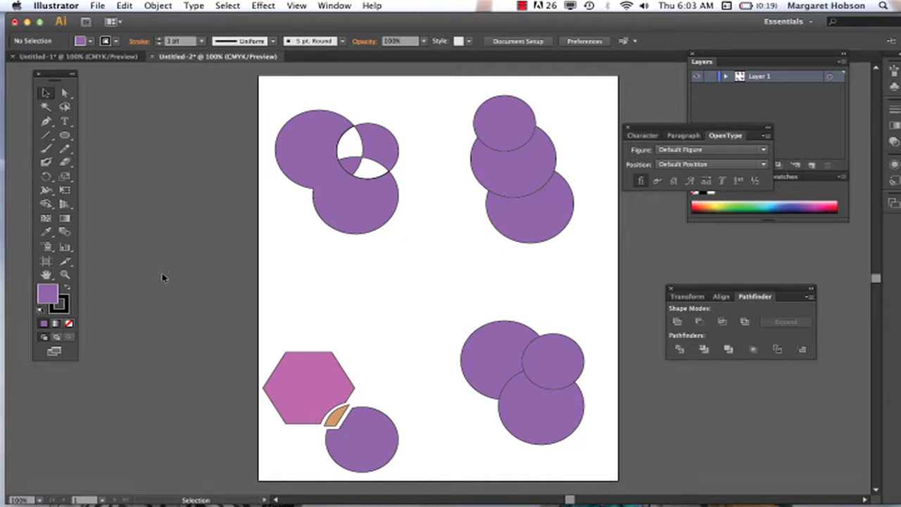
{"action": "left_click_drag", "start_coordinate": [455, 94], "coordinate": [543, 178]}
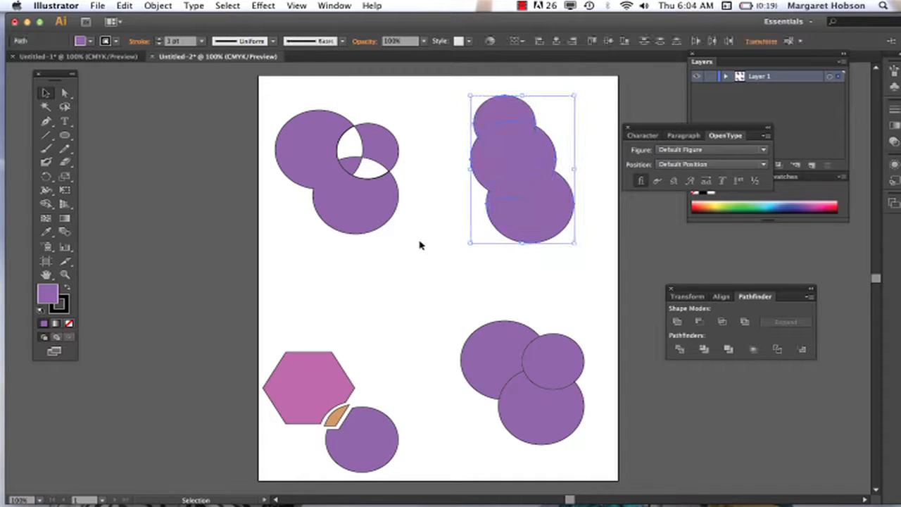
{"action": "left_click", "coordinate": [420, 243]}
Select the top and middle ellipses of the upper-right stack, merge them with the Shape Builder tool, and deselect
{"action": "left_click", "coordinate": [528, 159]}
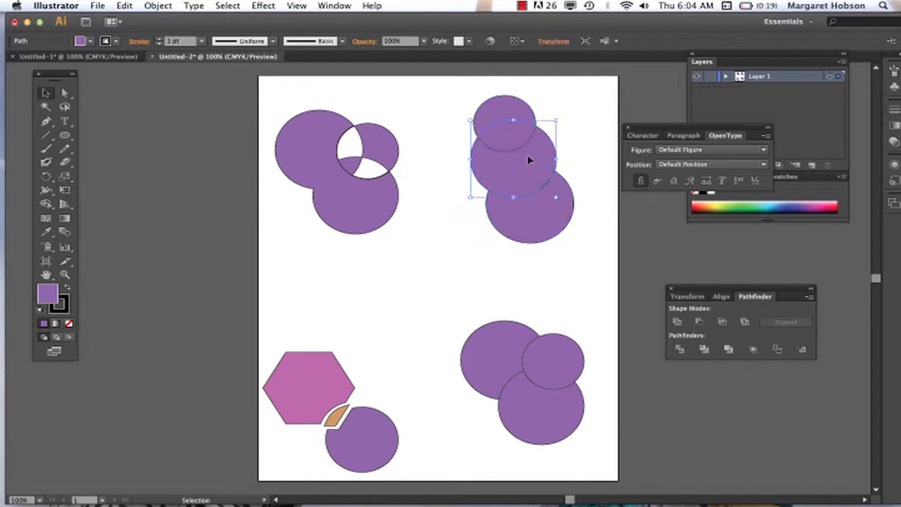
{"action": "left_click", "coordinate": [500, 119], "text": "shift"}
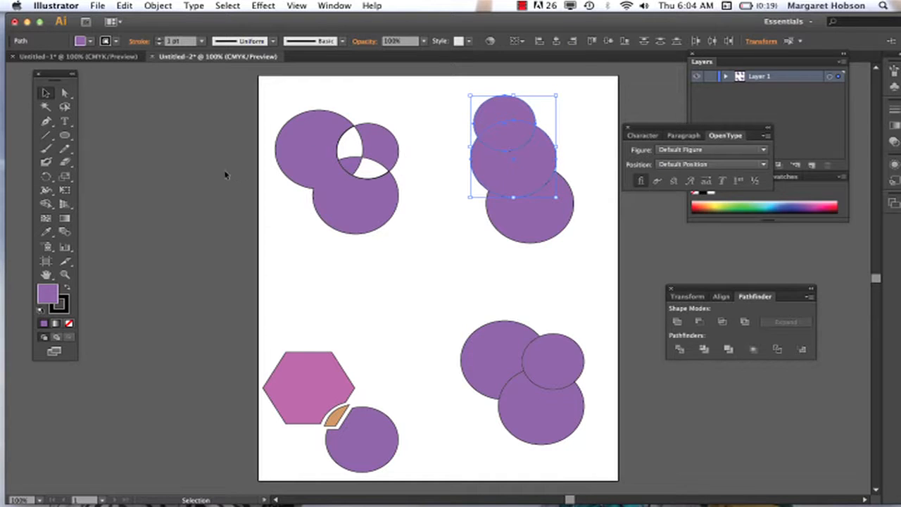
{"action": "left_click", "coordinate": [47, 204]}
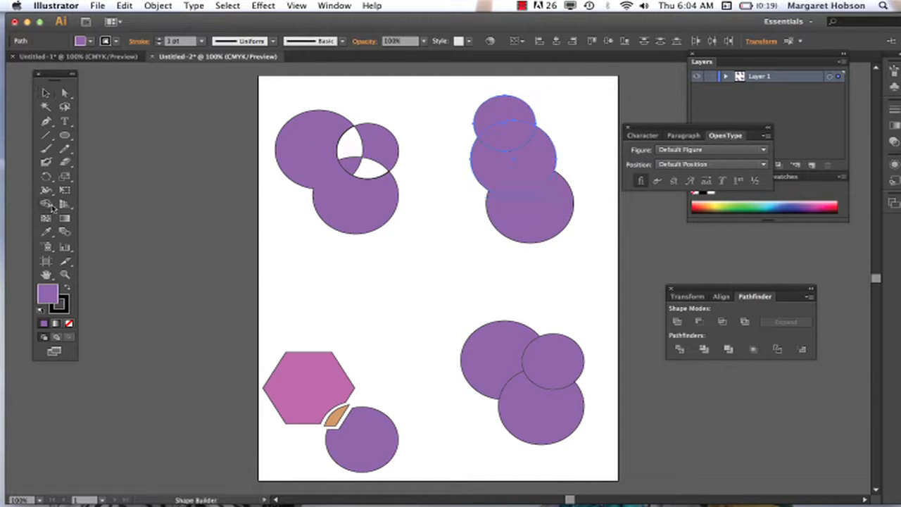
{"action": "left_click", "coordinate": [49, 206]}
{"action": "left_click_drag", "start_coordinate": [496, 106], "coordinate": [519, 173]}
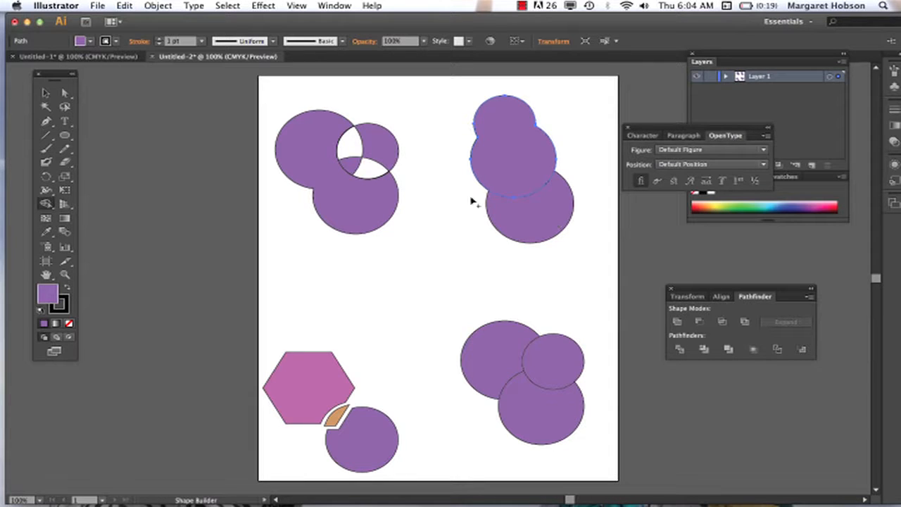
{"action": "left_click", "coordinate": [45, 93]}
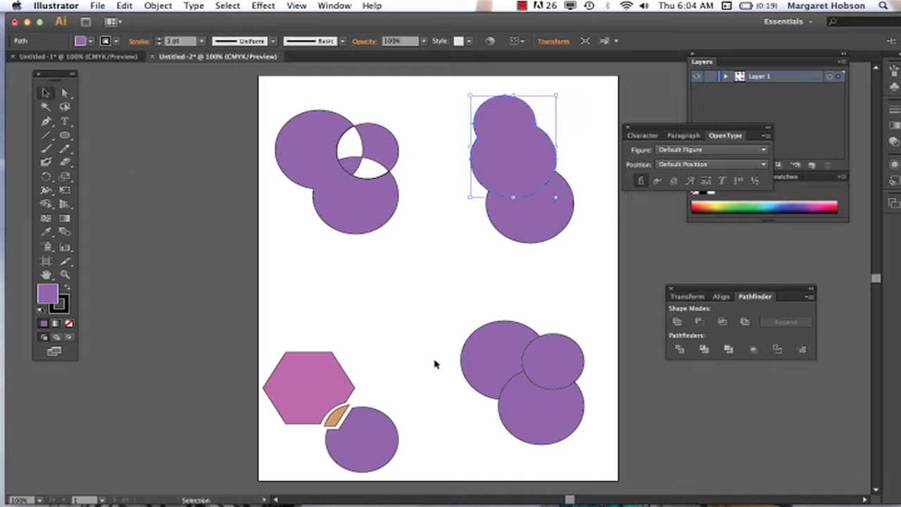
{"action": "left_click", "coordinate": [404, 262]}
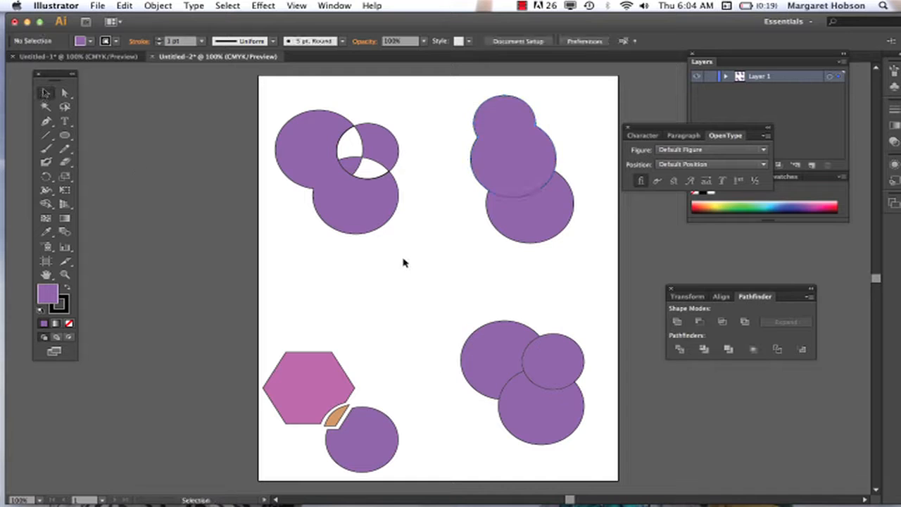
Select the whole upper-right stack and isolate its remaining overlap with the Shape Builder tool, undoing the deletion of the stack
{"action": "left_click", "coordinate": [542, 220]}
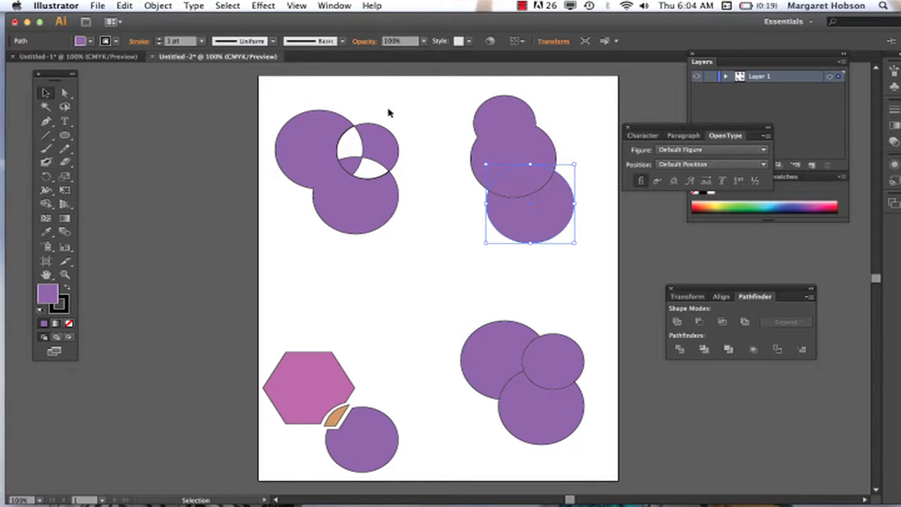
{"action": "left_click_drag", "start_coordinate": [438, 97], "coordinate": [590, 264]}
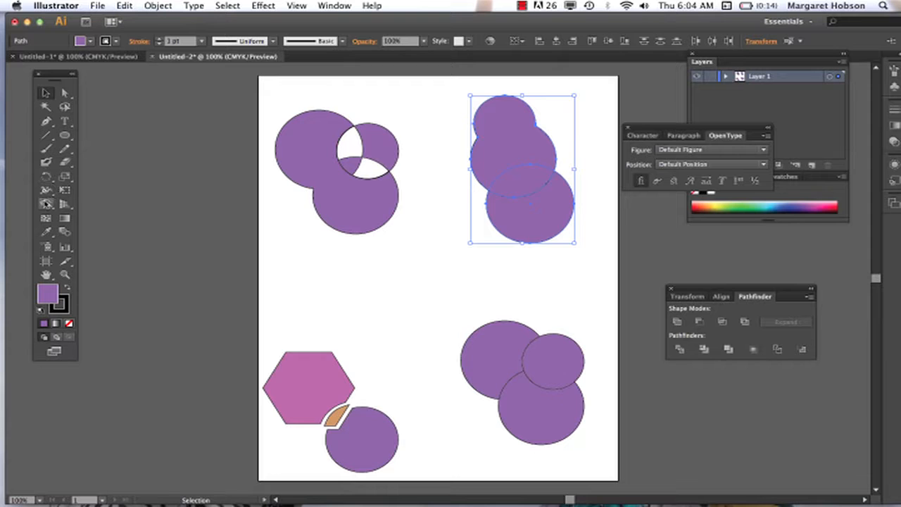
{"action": "mouse_move", "coordinate": [46, 204]}
{"action": "left_mouse_down"}
{"action": "mouse_move", "coordinate": [144, 213]}
{"action": "mouse_move", "coordinate": [140, 207]}
{"action": "left_mouse_up"}
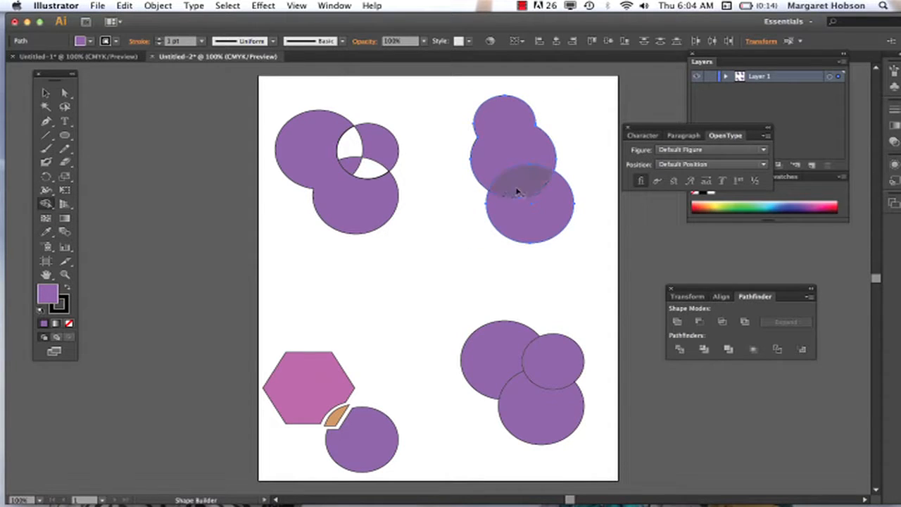
{"action": "key", "text": "Delete"}
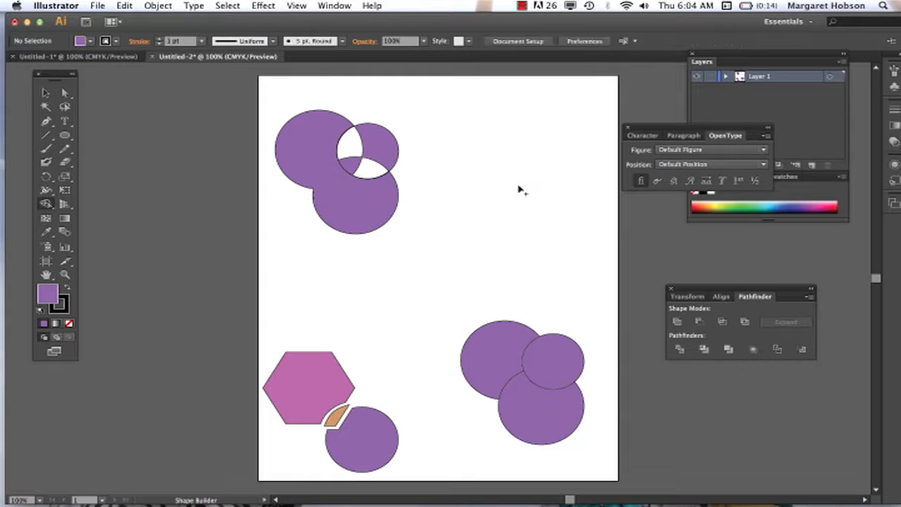
{"action": "key", "text": "super+z"}
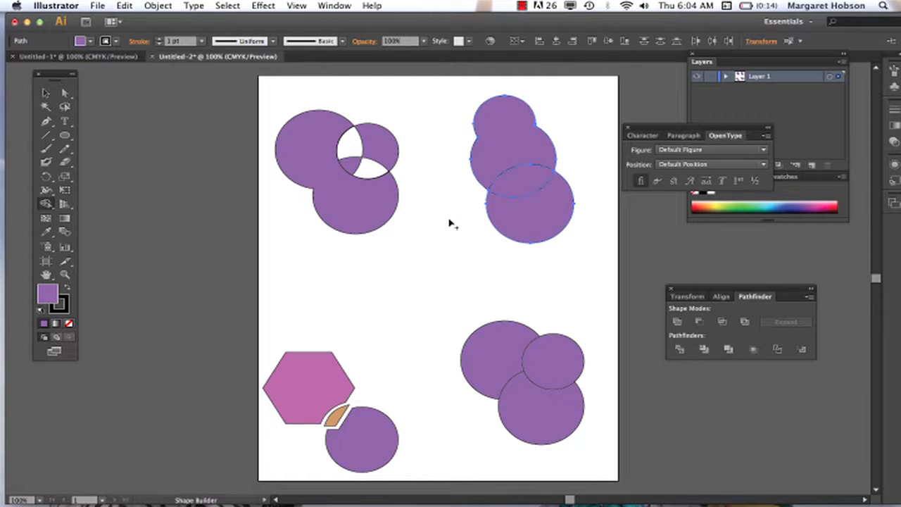
Select only the overlap region between the merged shape and the bottom ellipse in the upper-right stack and delete it
{"action": "key", "text": "v"}
{"action": "left_click", "coordinate": [452, 225]}
{"action": "left_click", "coordinate": [532, 178]}
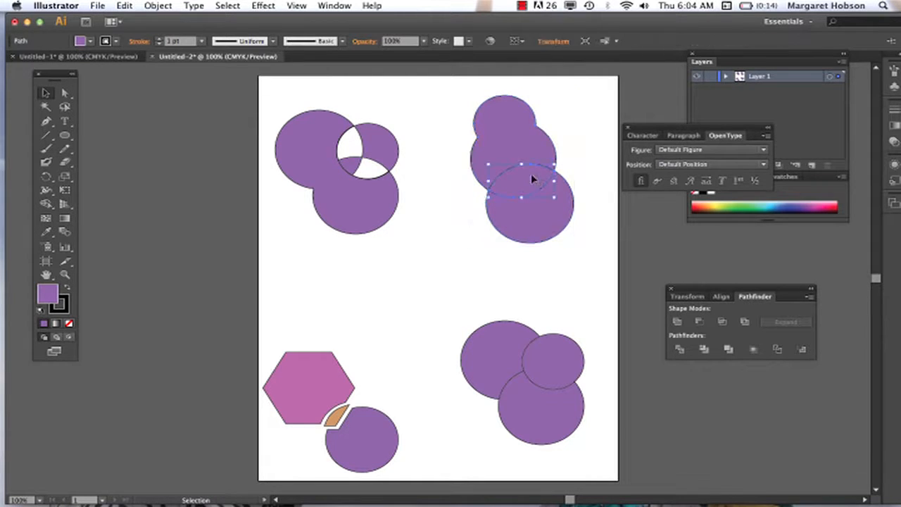
{"action": "key", "text": "Delete"}
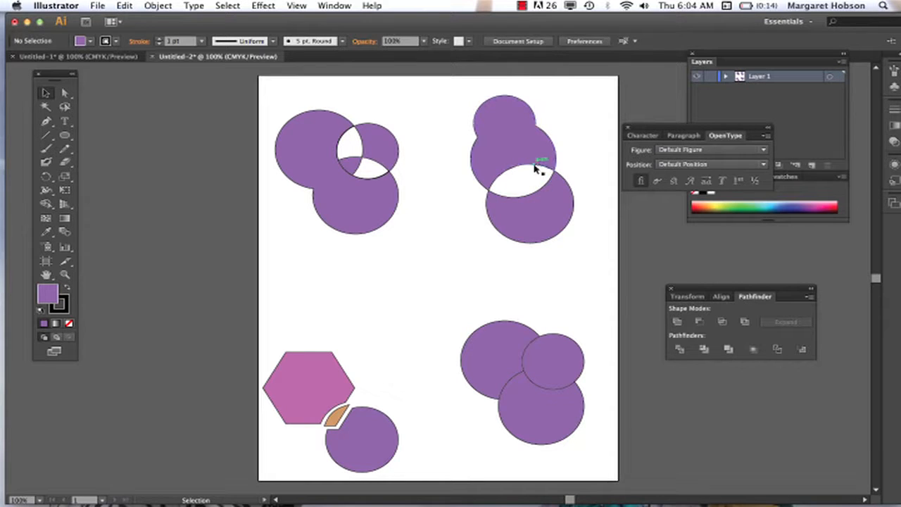
Recolour the merged two-ellipse shape in the upper-right stack with a pink fill by shifting its hue from purple toward magenta
{"action": "left_click", "coordinate": [512, 156]}
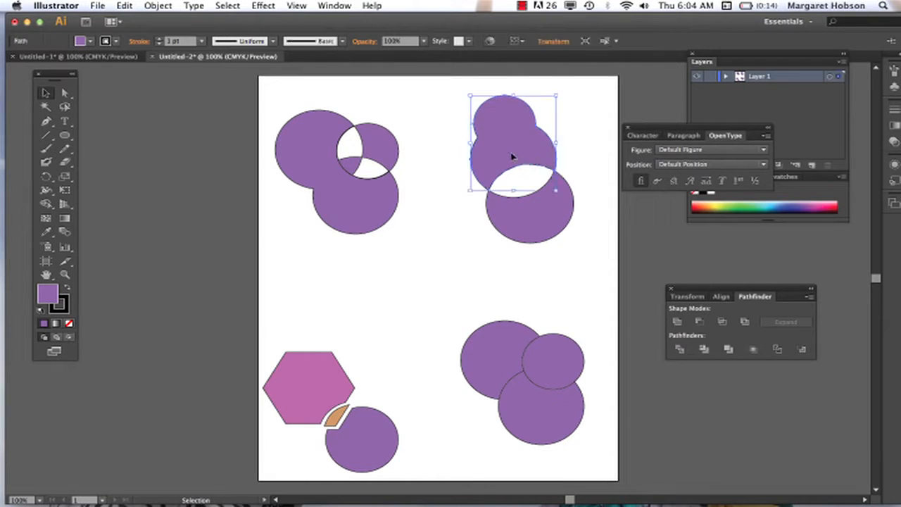
{"action": "double_click", "coordinate": [48, 294]}
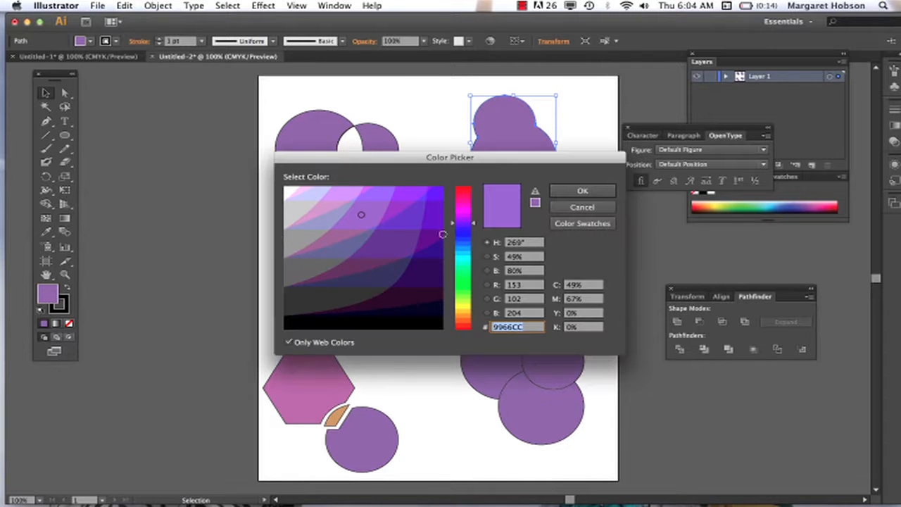
{"action": "left_click_drag", "start_coordinate": [463, 224], "coordinate": [463, 210]}
{"action": "left_click", "coordinate": [563, 190]}
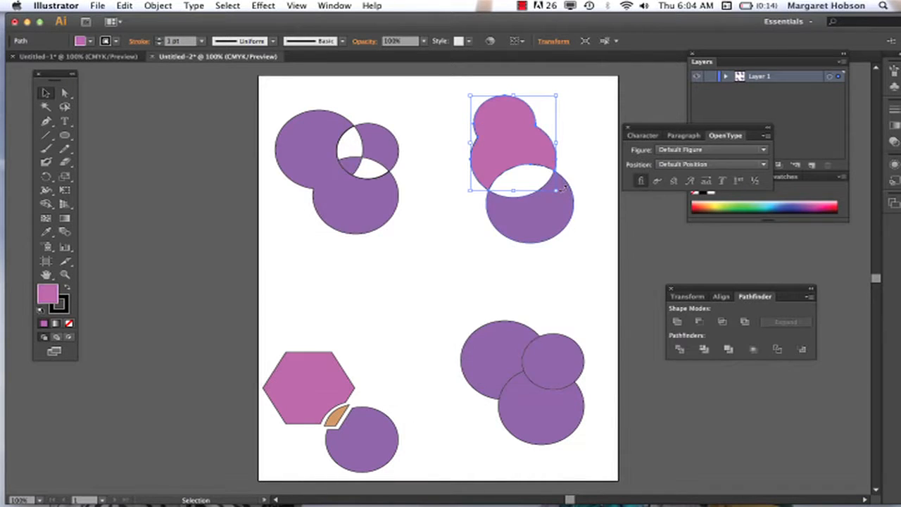
Fill the bottom ellipse of the upper-right stack with light pink CC99CC and deselect it
{"action": "left_click", "coordinate": [540, 216]}
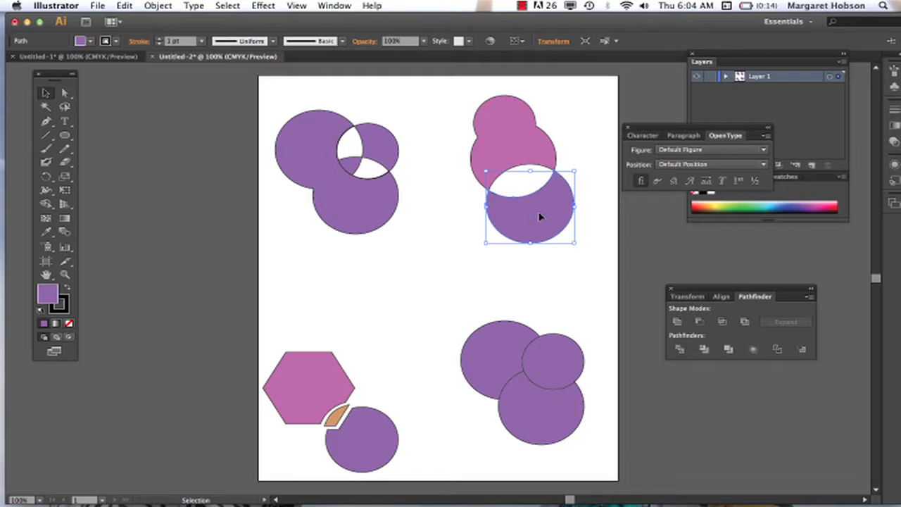
{"action": "double_click", "coordinate": [48, 292]}
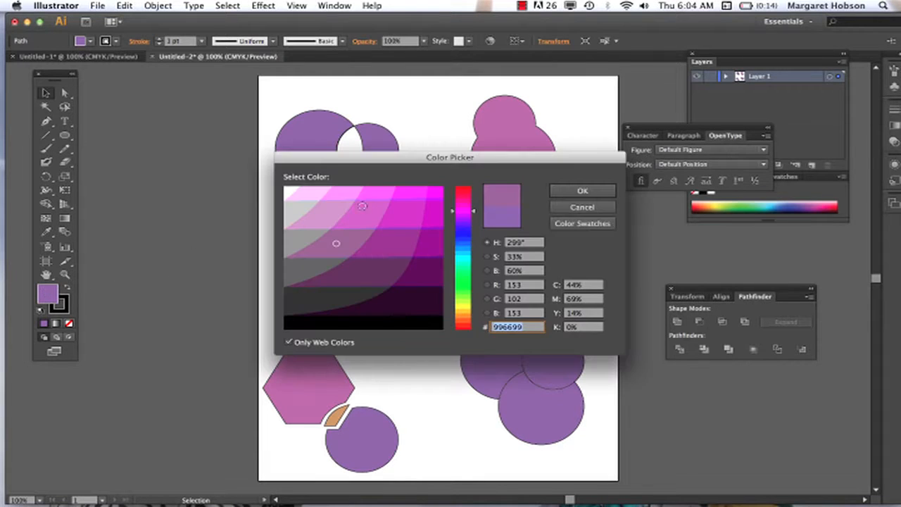
{"action": "left_click", "coordinate": [329, 212]}
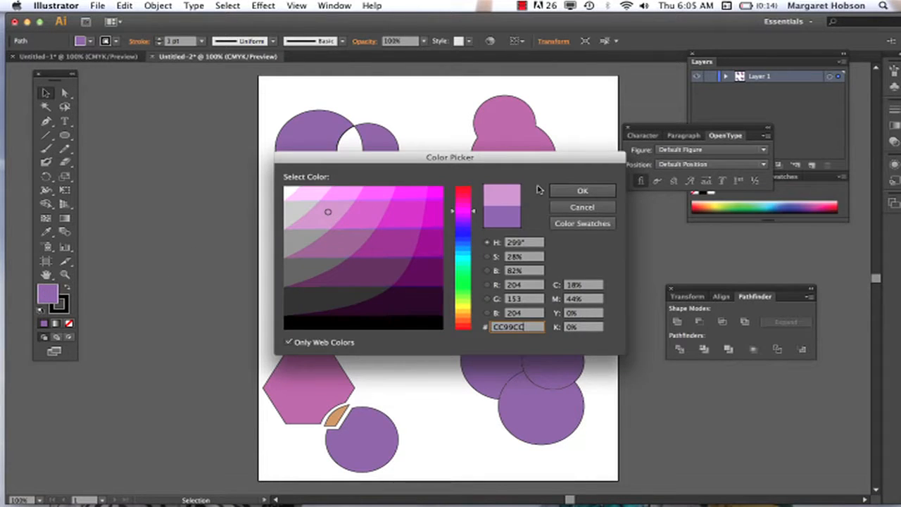
{"action": "left_click", "coordinate": [582, 191]}
{"action": "left_click", "coordinate": [442, 209]}
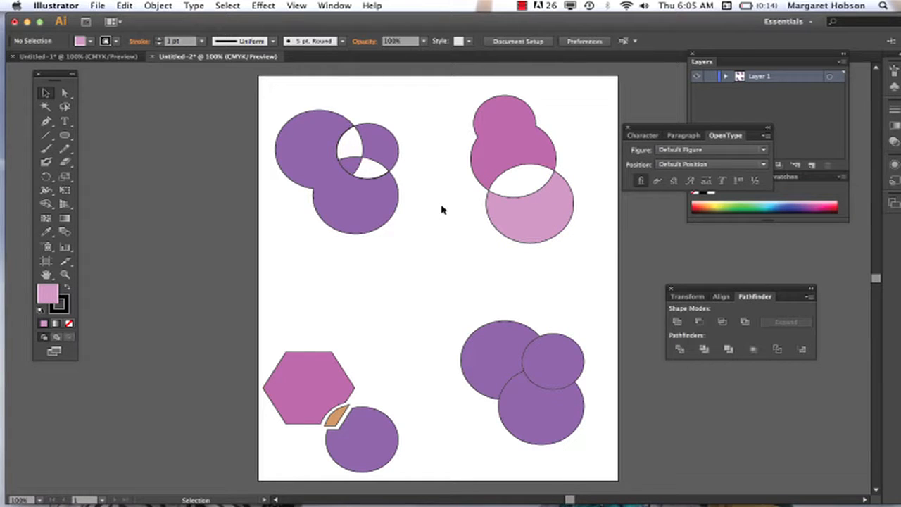
Select the large, small and lower ellipses of the lower-right cluster one after another to inspect them as individual shapes
{"action": "left_click", "coordinate": [499, 352]}
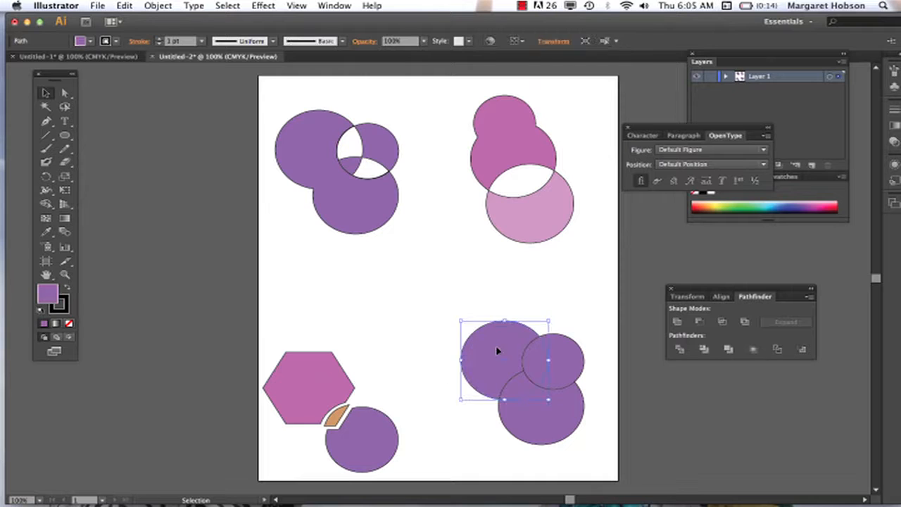
{"action": "left_click", "coordinate": [550, 361]}
{"action": "left_click", "coordinate": [545, 421]}
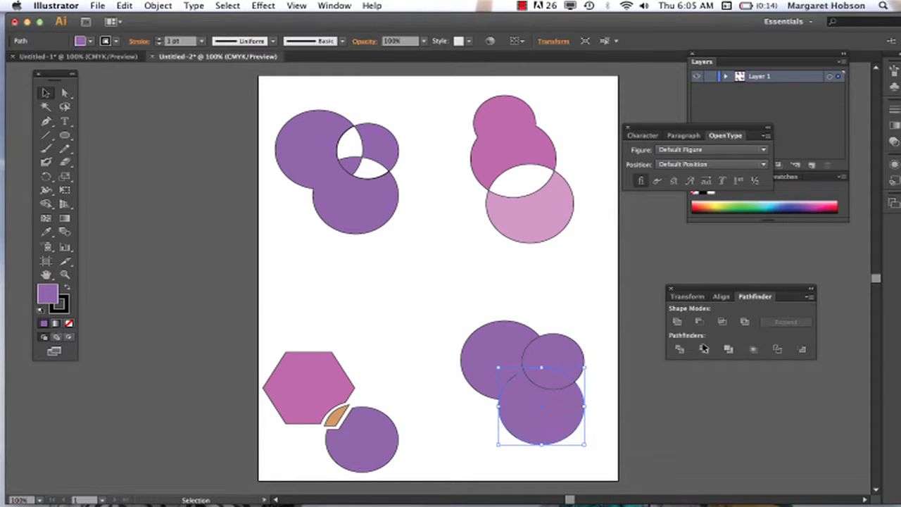